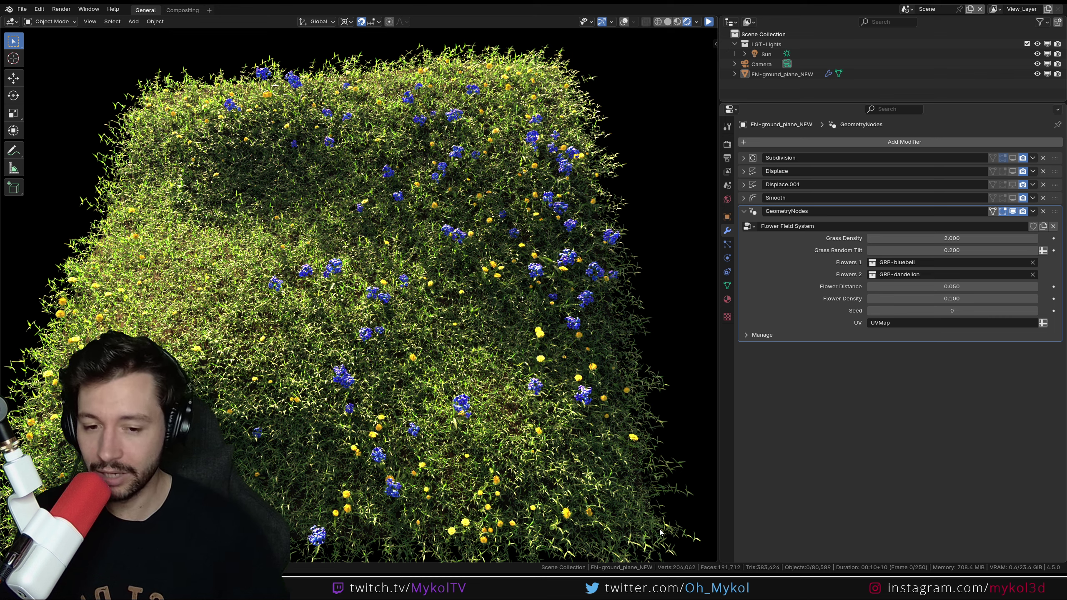
Switch to the browser to view the gobo image search results and return to Blender
key(alt+Tab)
click(262, 5)
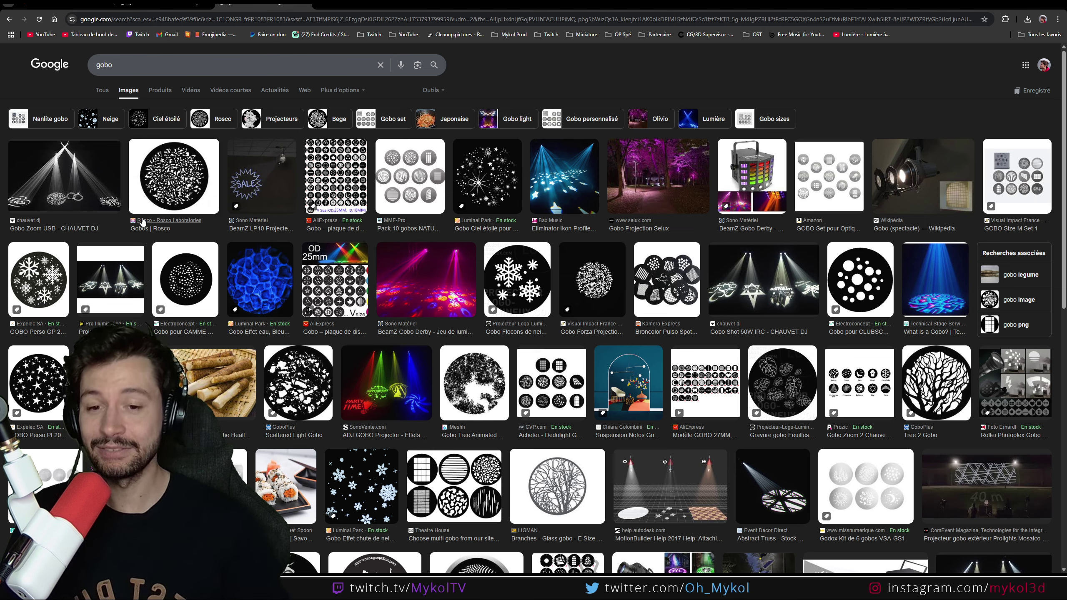
key(alt+Tab)
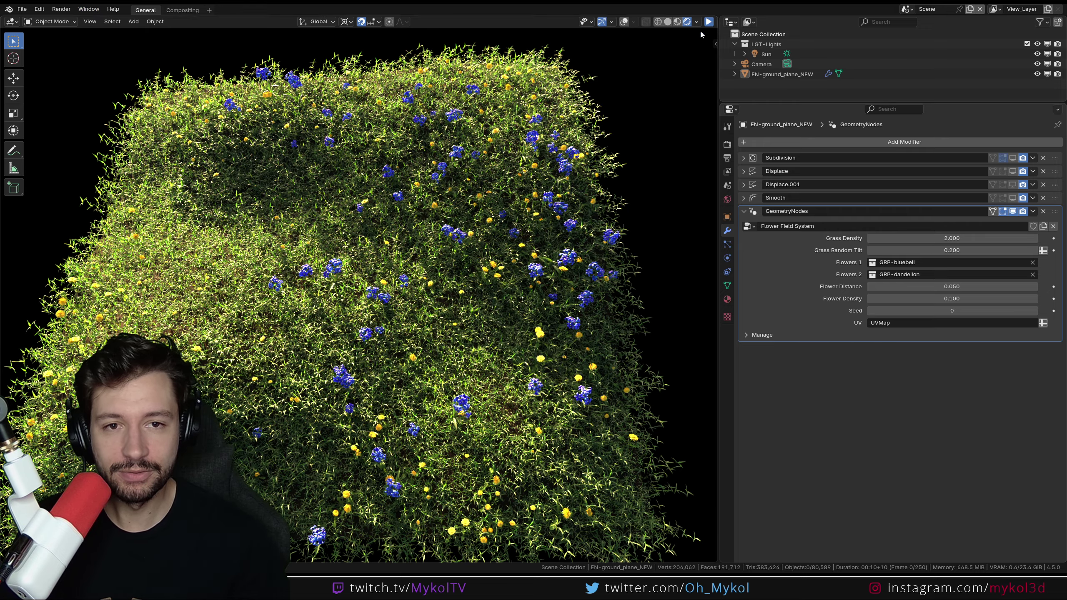
Resume the viewport render and turn on the viewport overlays with the ground plane selected
click(709, 22)
middle_drag(378, 273, 345, 315)
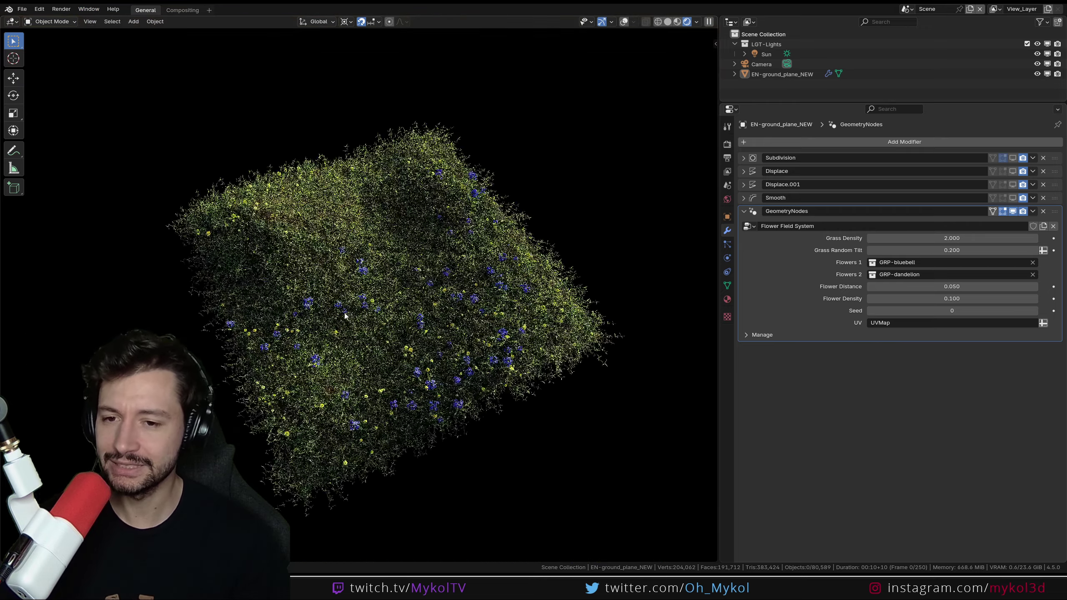
scroll(356, 296, up, 4)
click(350, 263)
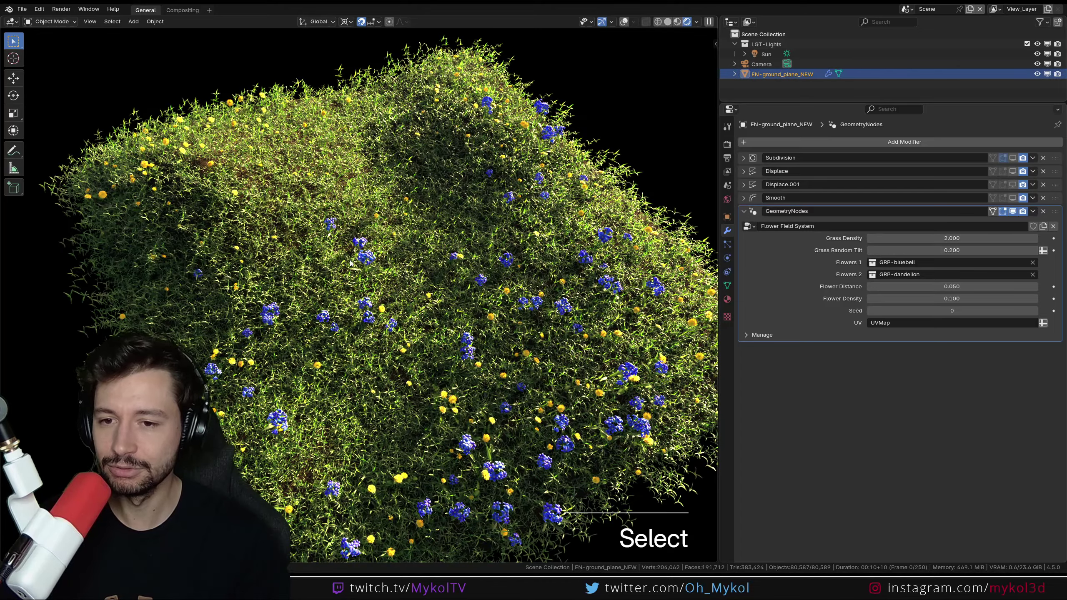
click(624, 21)
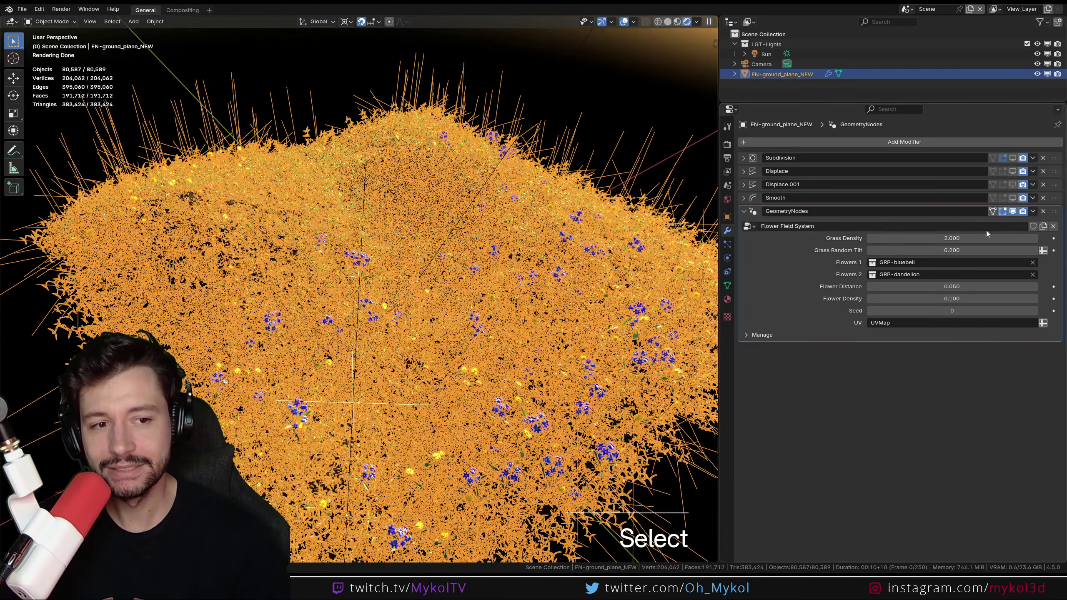
Inspect the bare ground by briefly disabling the GeometryNodes modifier's viewport display, and deselect the ground plane
click(1014, 212)
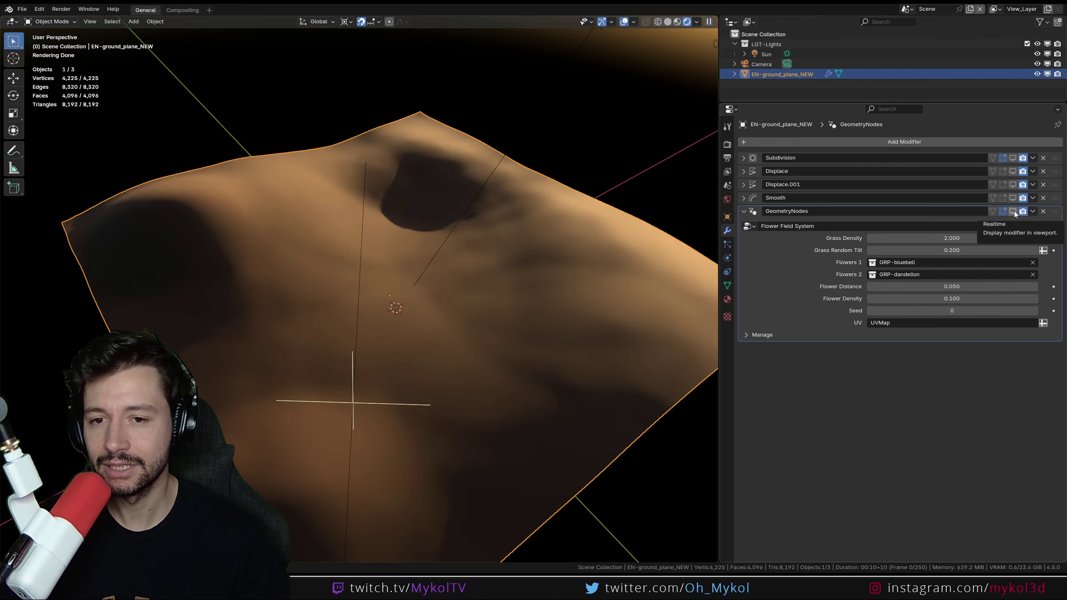
click(1015, 214)
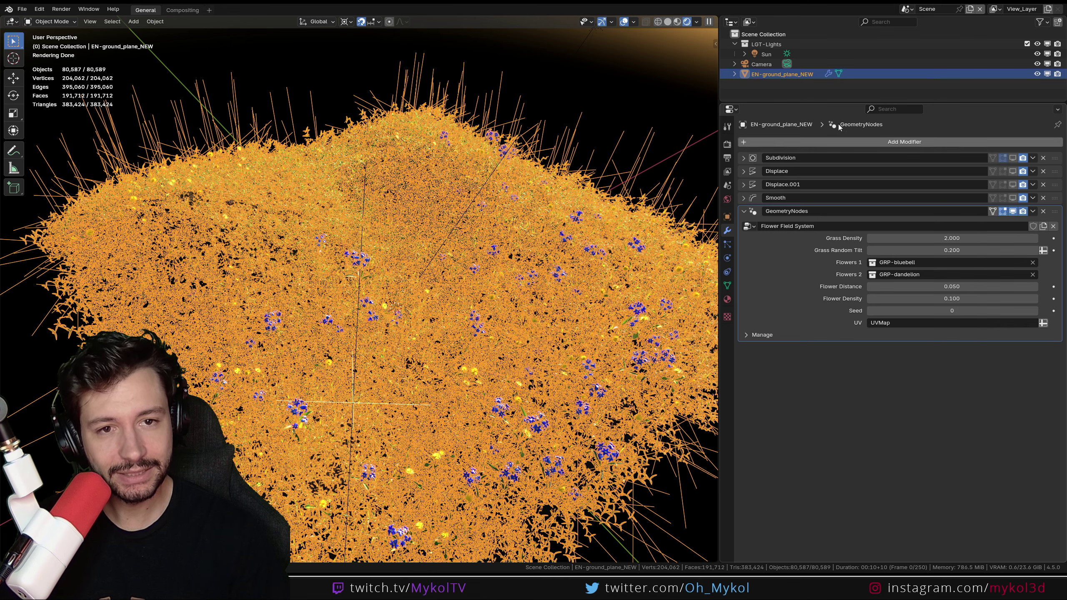
click(638, 86)
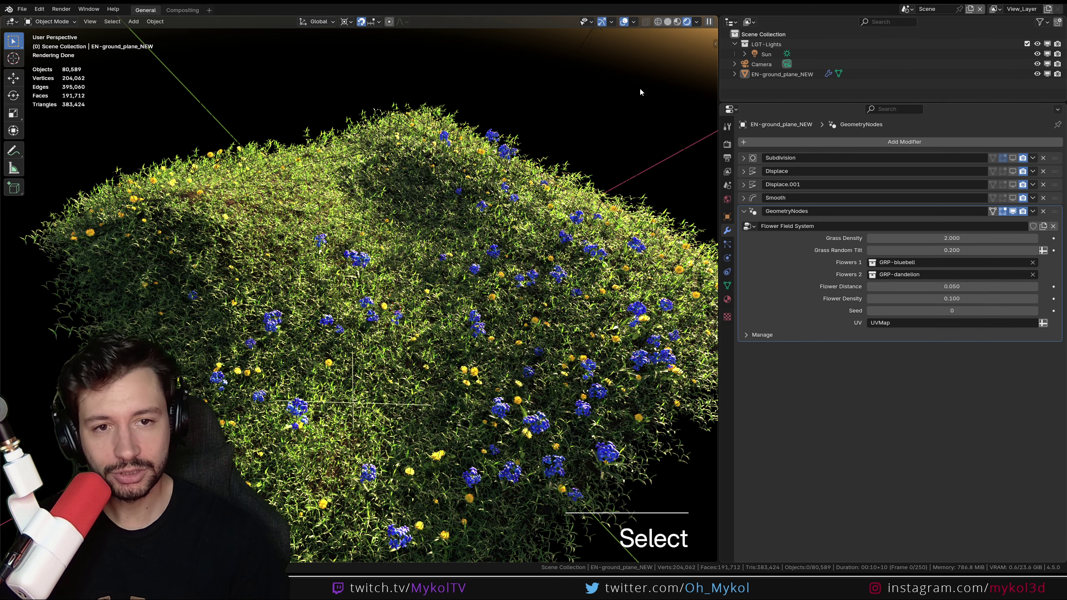
Hide the Sun light in the viewport and disable it in renders
click(769, 56)
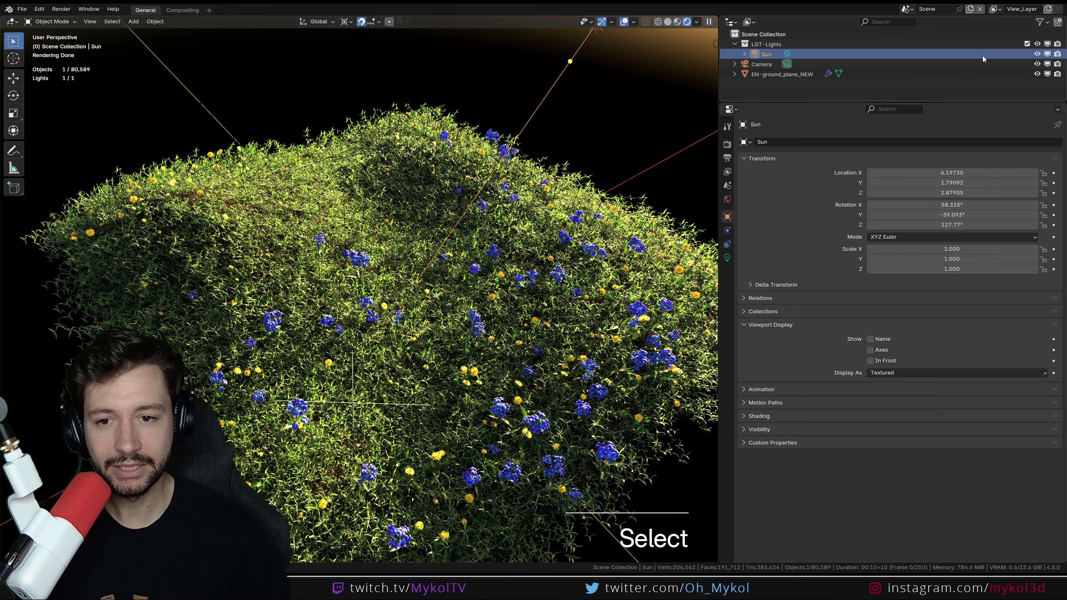
click(1037, 55)
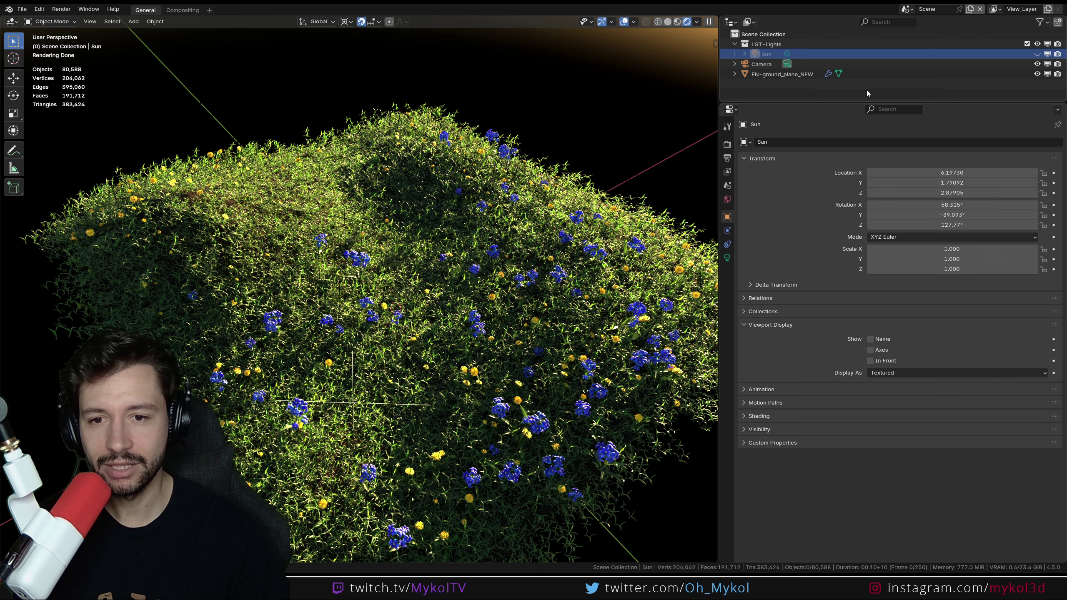
click(1057, 54)
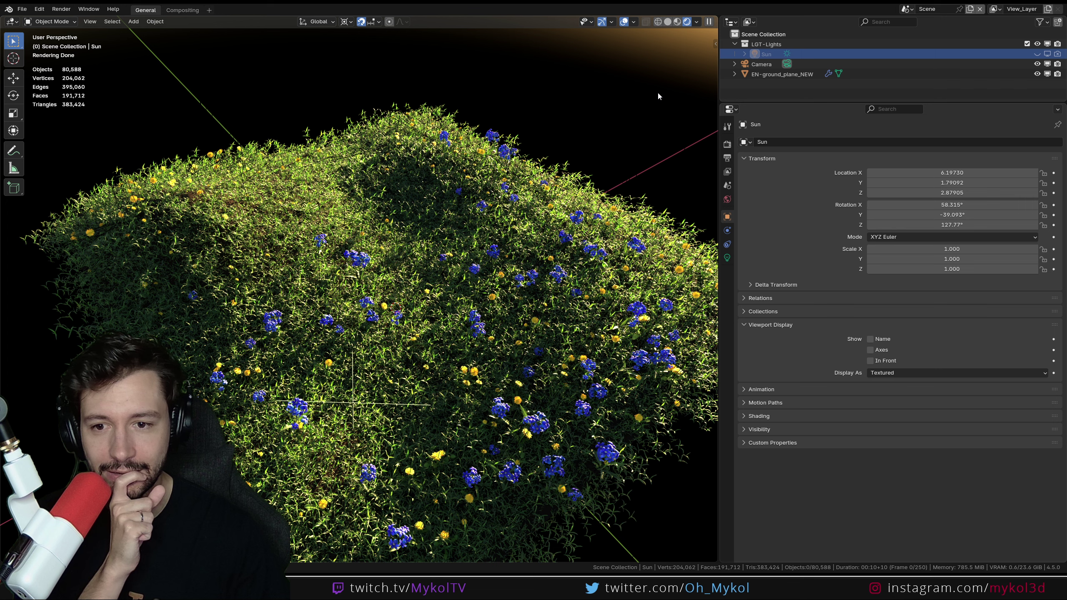
Try a World background strength of 0 and undo the change
click(727, 199)
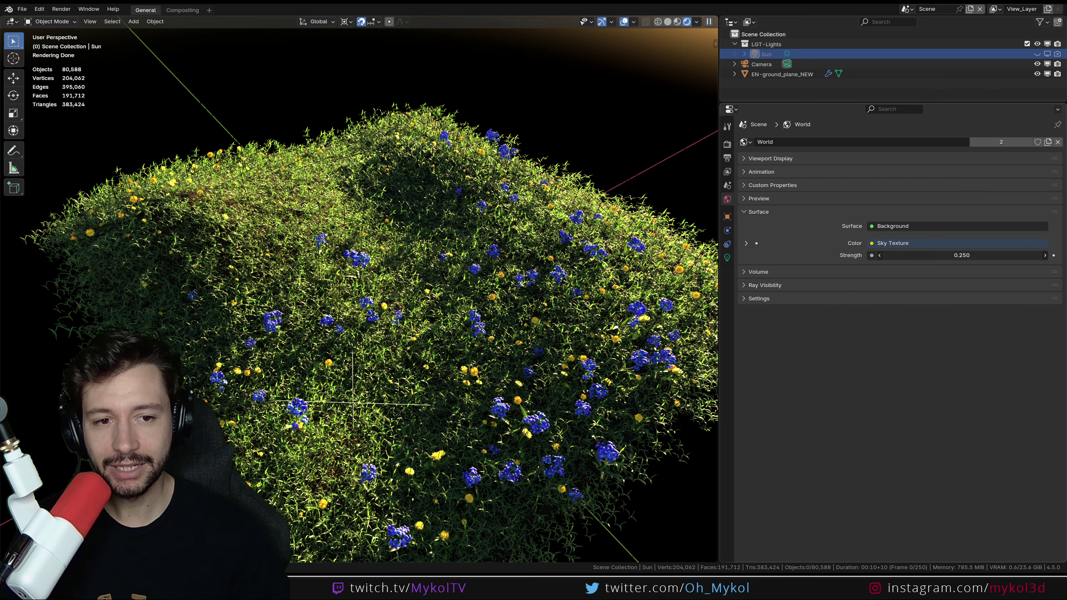
click(924, 255)
text(0)
key(Return)
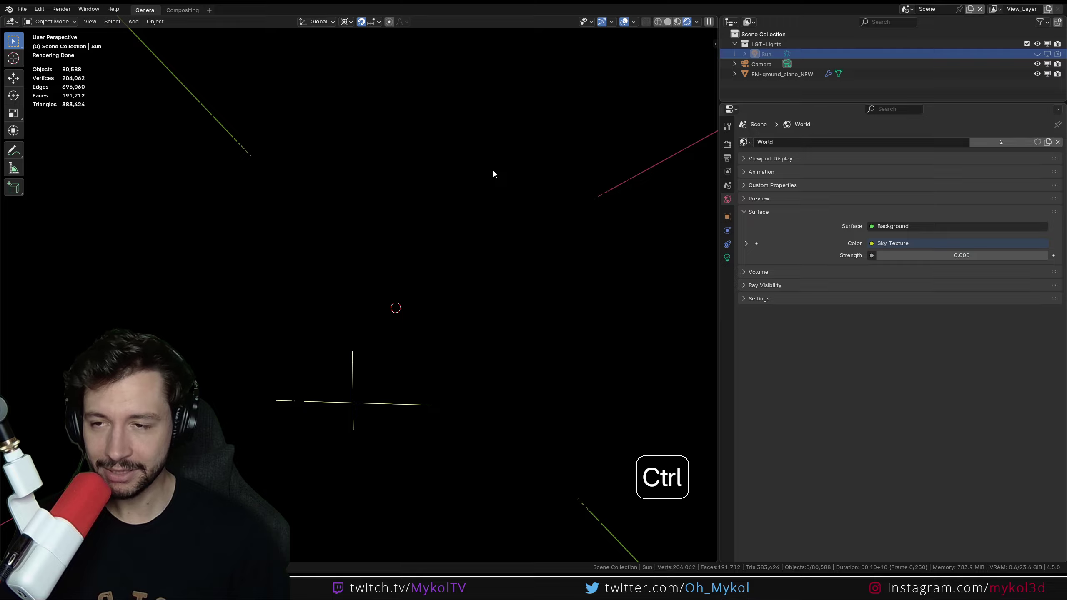
key(ctrl+z)
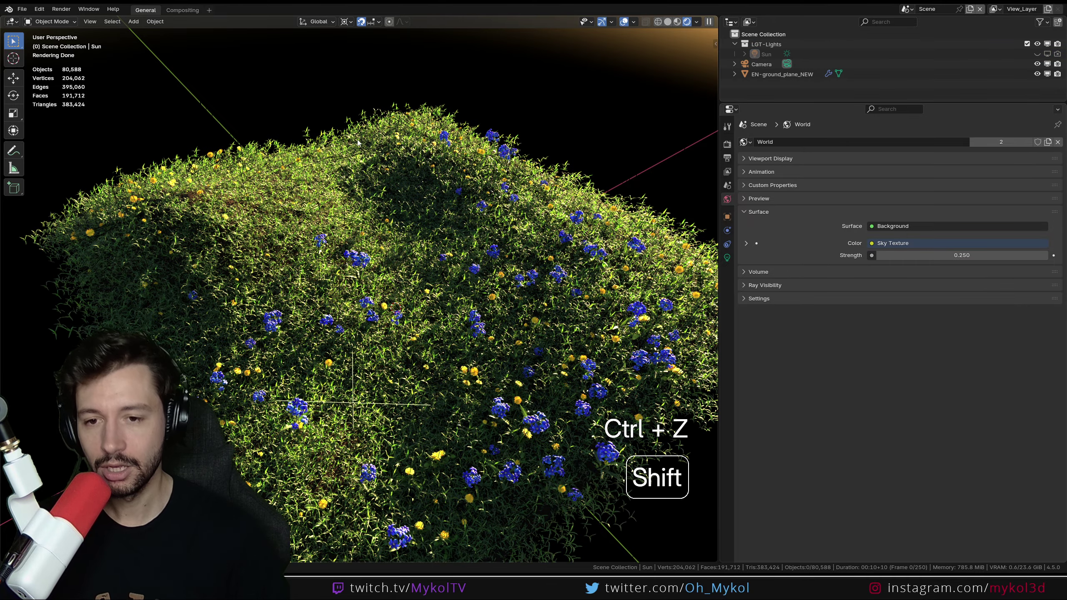
Select the ground plane and disable the viewport display of its GeometryNodes modifier
shift+middle_drag(494, 173, 467, 231)
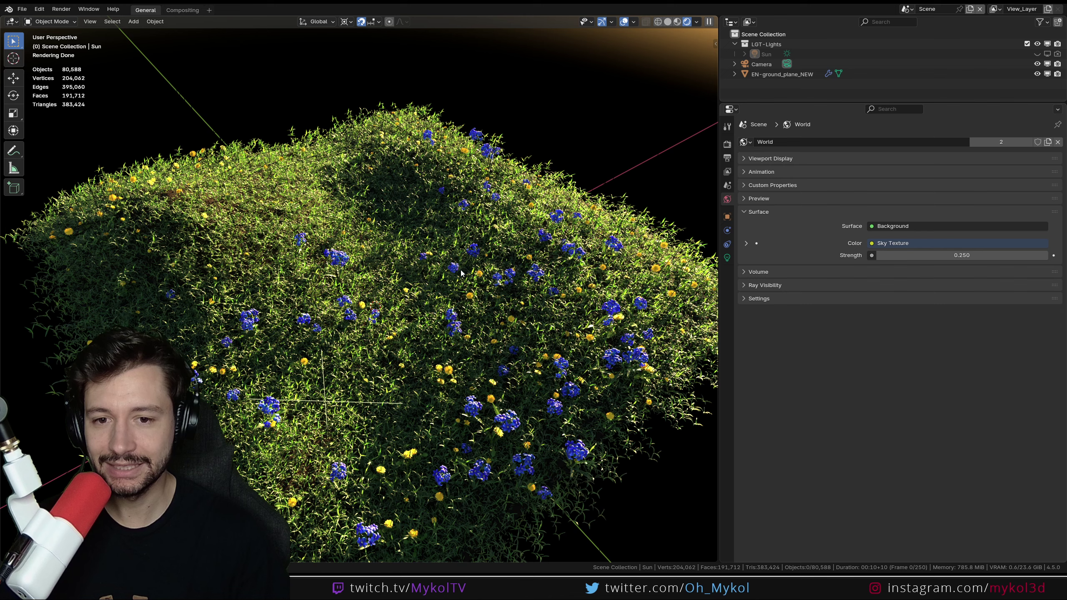
click(497, 218)
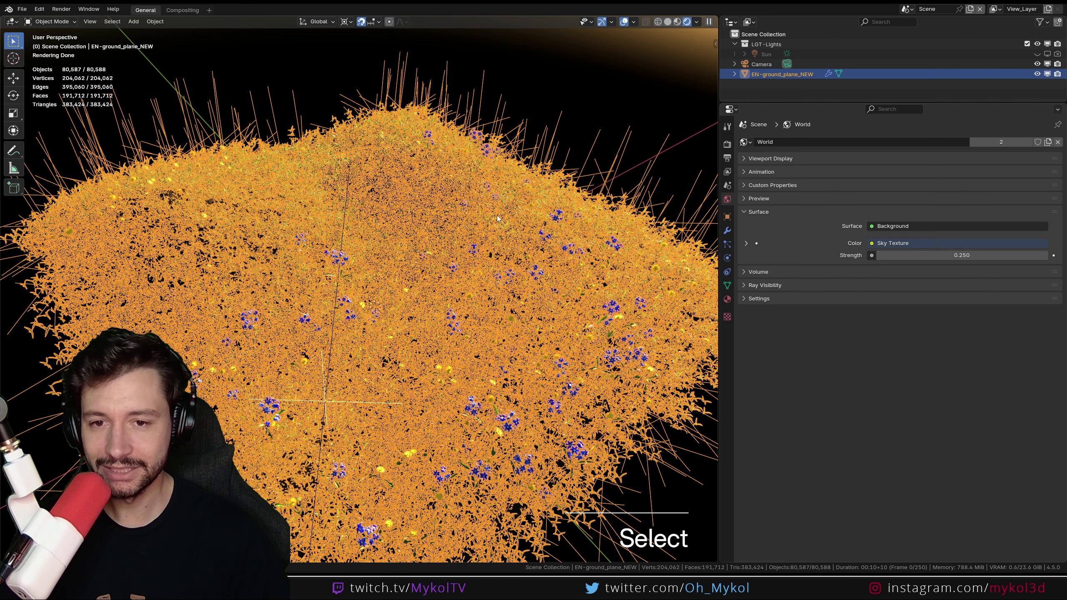
click(727, 231)
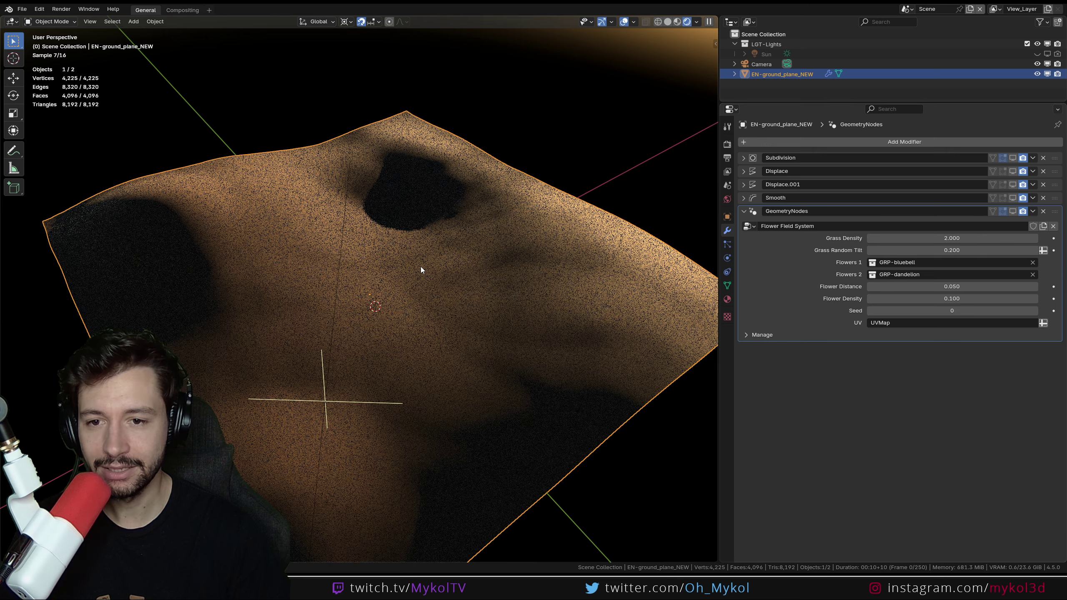
Add a spot light at the world origin
middle_drag(410, 279, 495, 279)
key(shift+a)
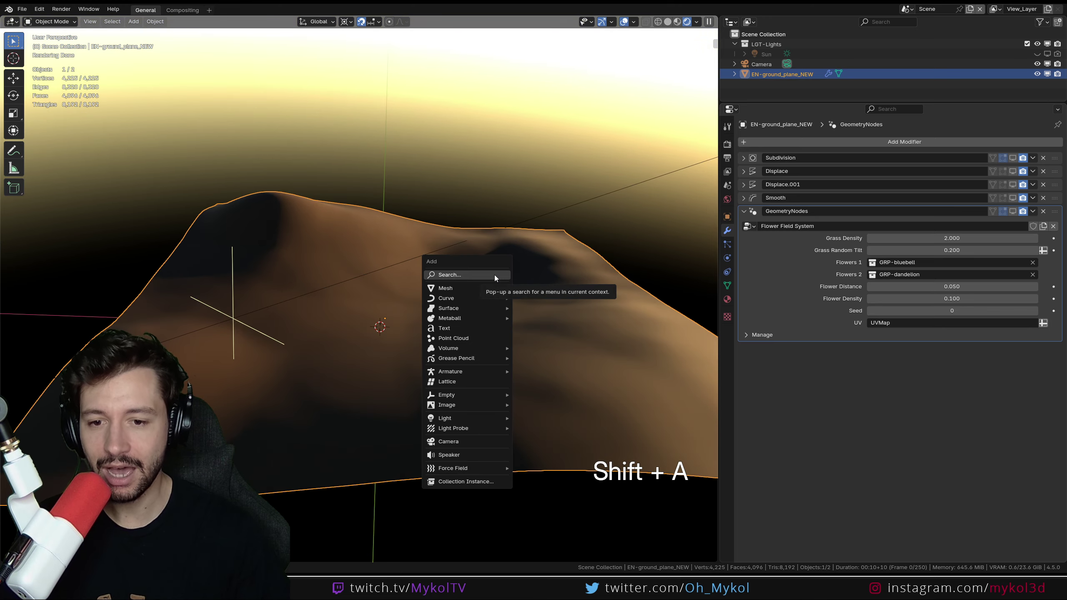
mouse_move(484, 418)
click(558, 440)
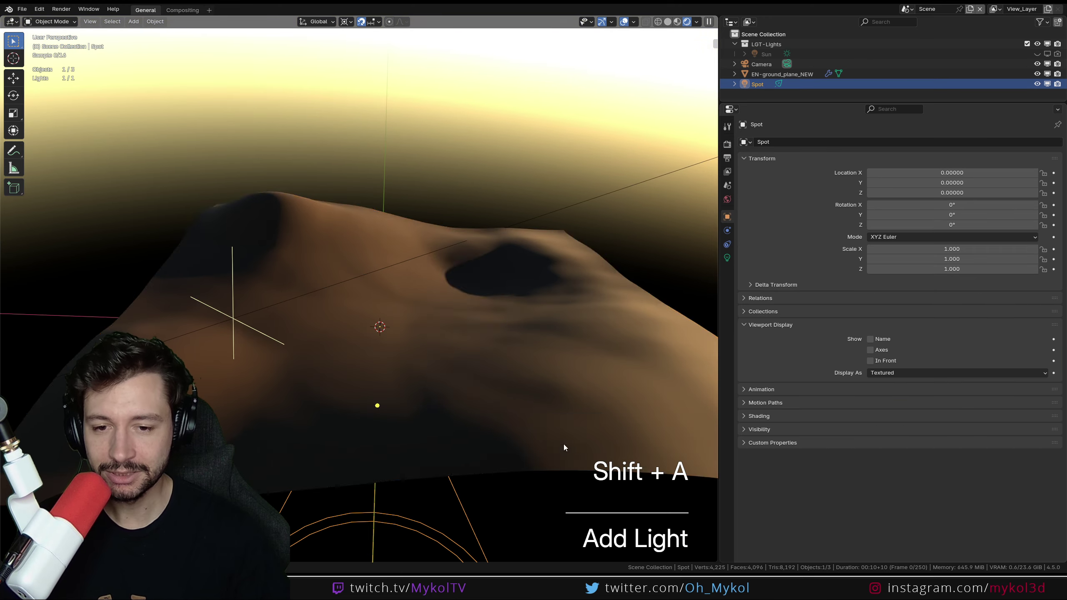
Raise the spot light 4 units along the global Z axis and turn off snapping
key(g)
key(z)
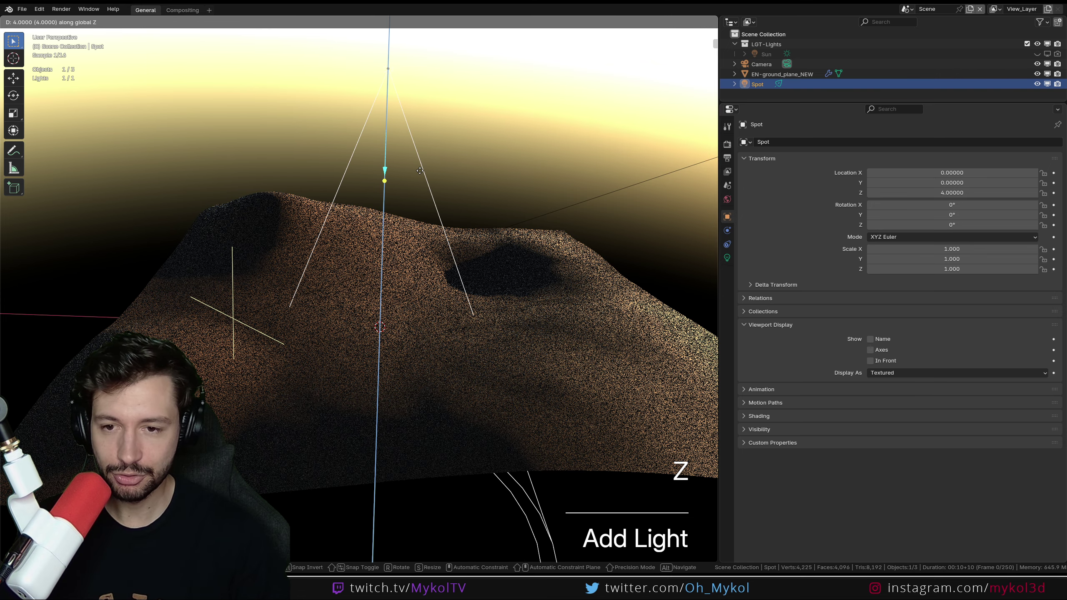
click(419, 182)
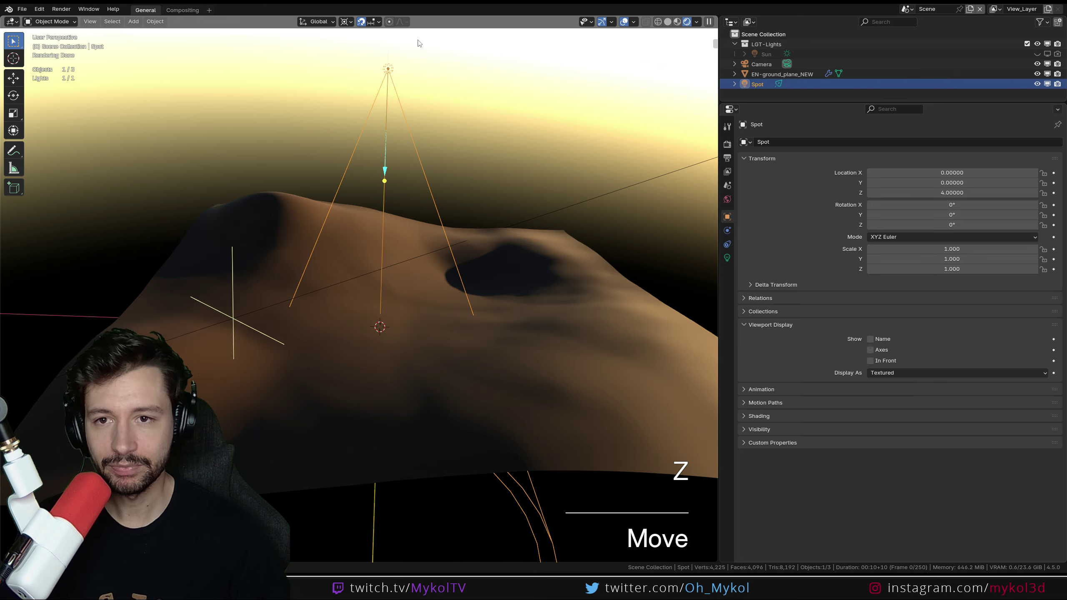
click(361, 22)
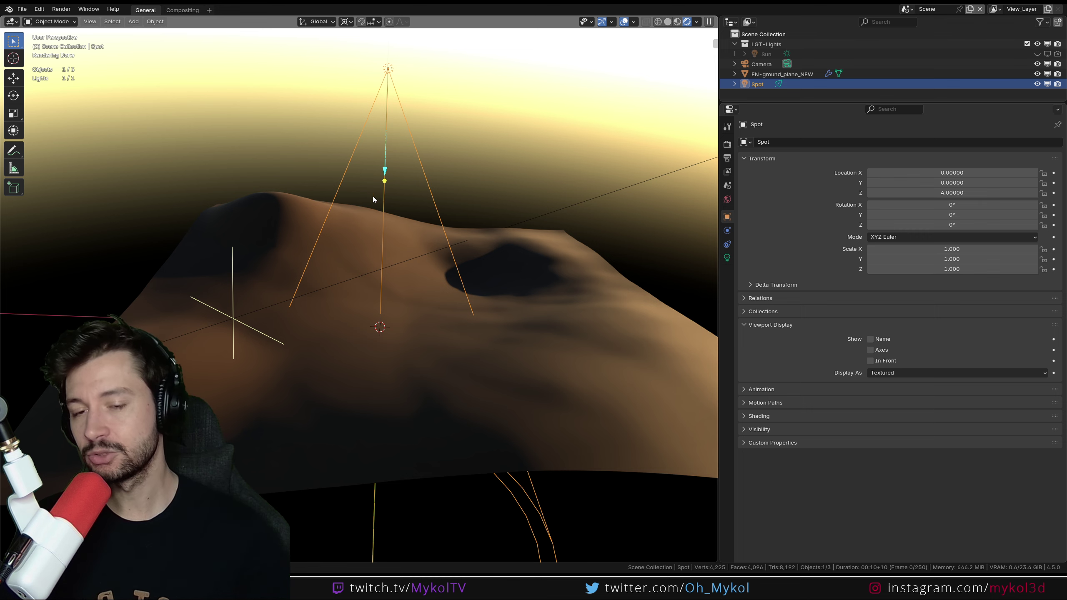
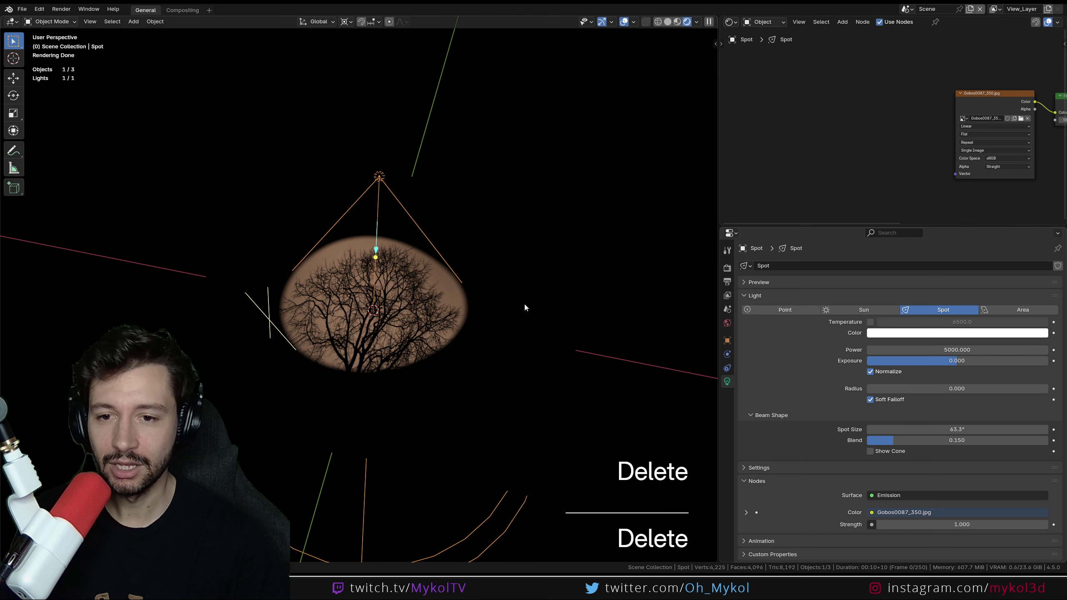
Set the spot light's beam spot size to 61.2°
middle_drag(906, 165, 775, 173)
scroll(897, 143, up, 3)
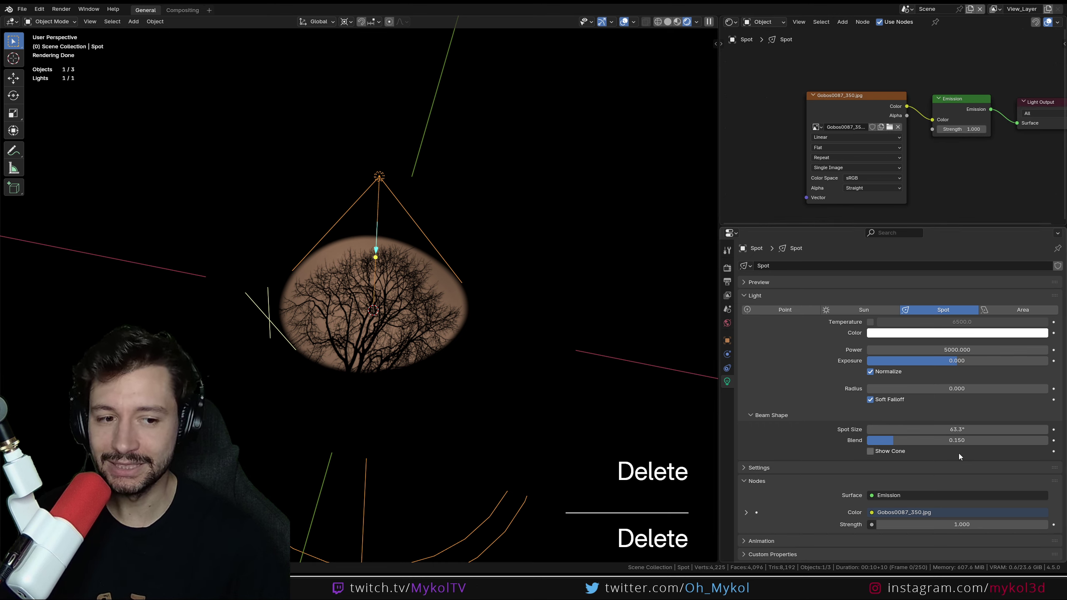
mouse_move(957, 429)
mouse_down()
mouse_move(941, 429)
mouse_move(985, 429)
mouse_move(962, 429)
mouse_move(974, 429)
mouse_up()
Examine the tree gobo projection on the ground, both up close and from farther away
scroll(424, 369, up, 5)
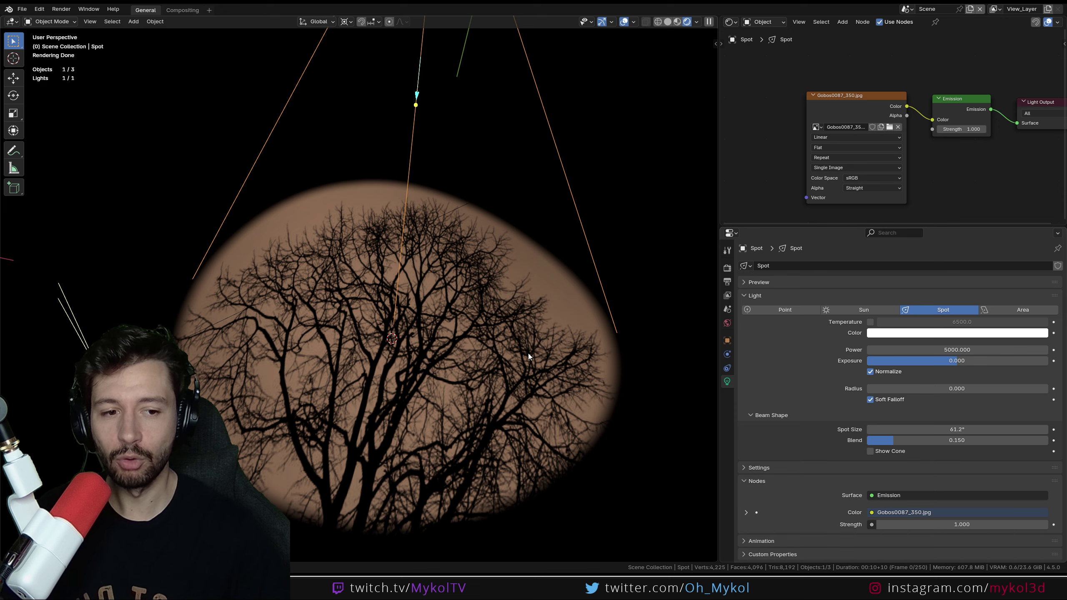
scroll(451, 370, up, 4)
middle_drag(450, 376, 328, 243)
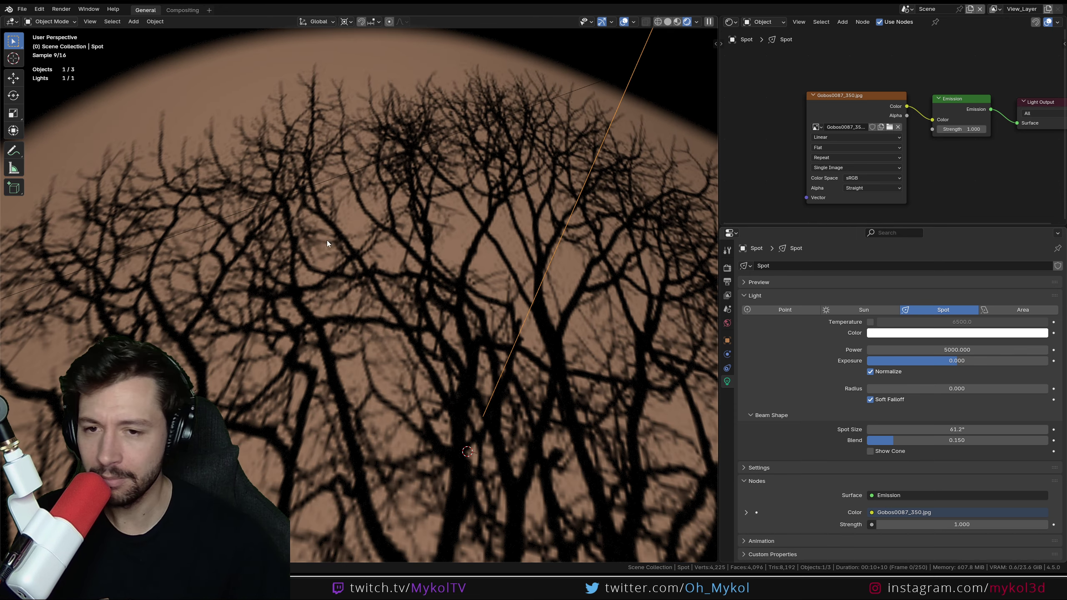
scroll(341, 251, down, 4)
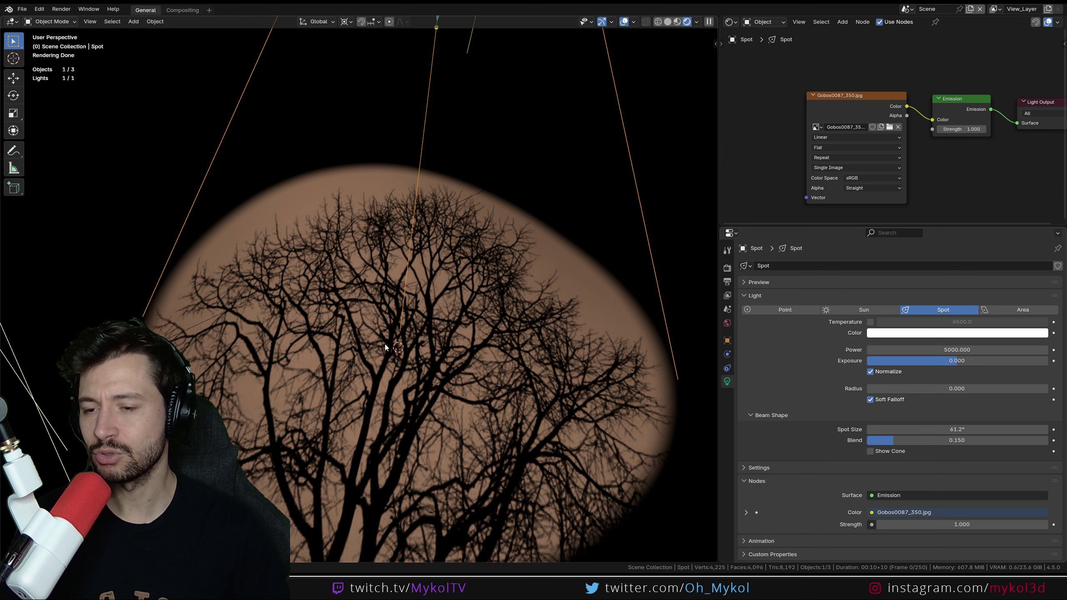
scroll(423, 326, down, 5)
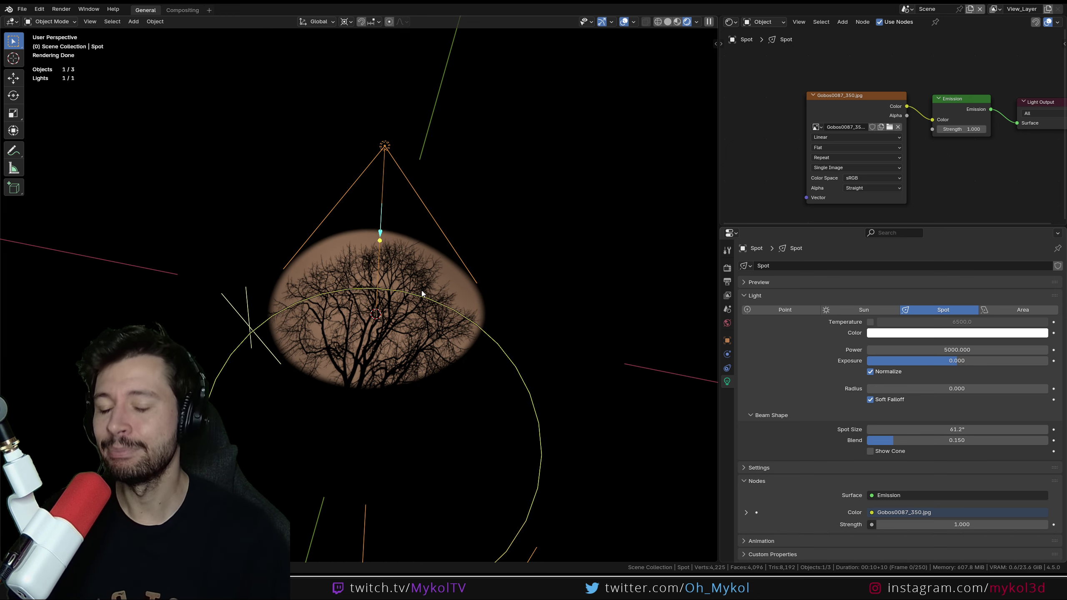
middle_drag(420, 300, 445, 311)
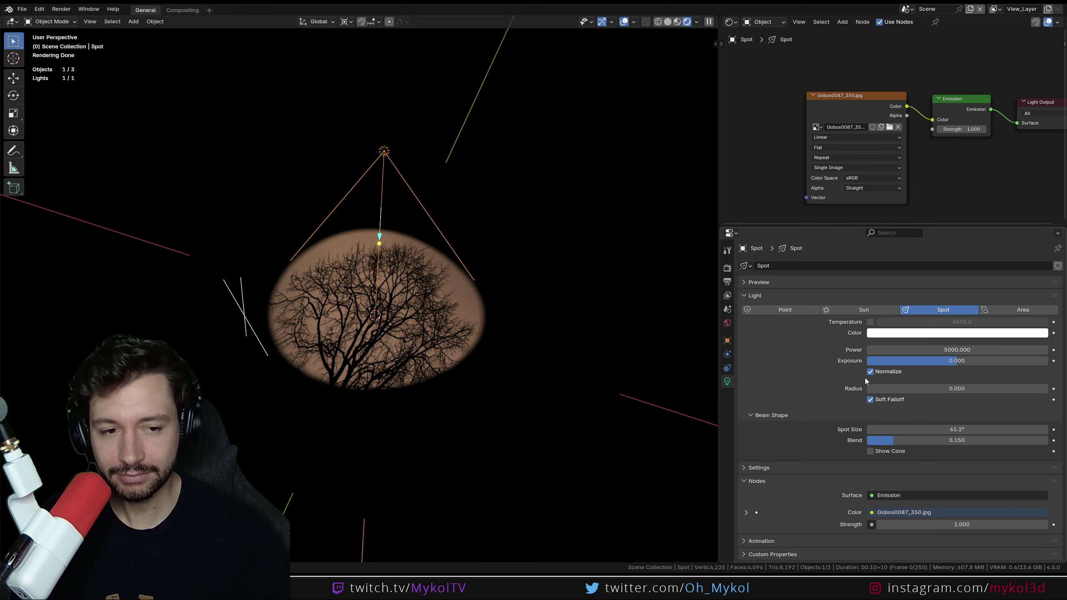
Try connecting the gobo image's Color output to the Emission node's Strength and tinting the emission colour light cyan
scroll(941, 149, up, 3)
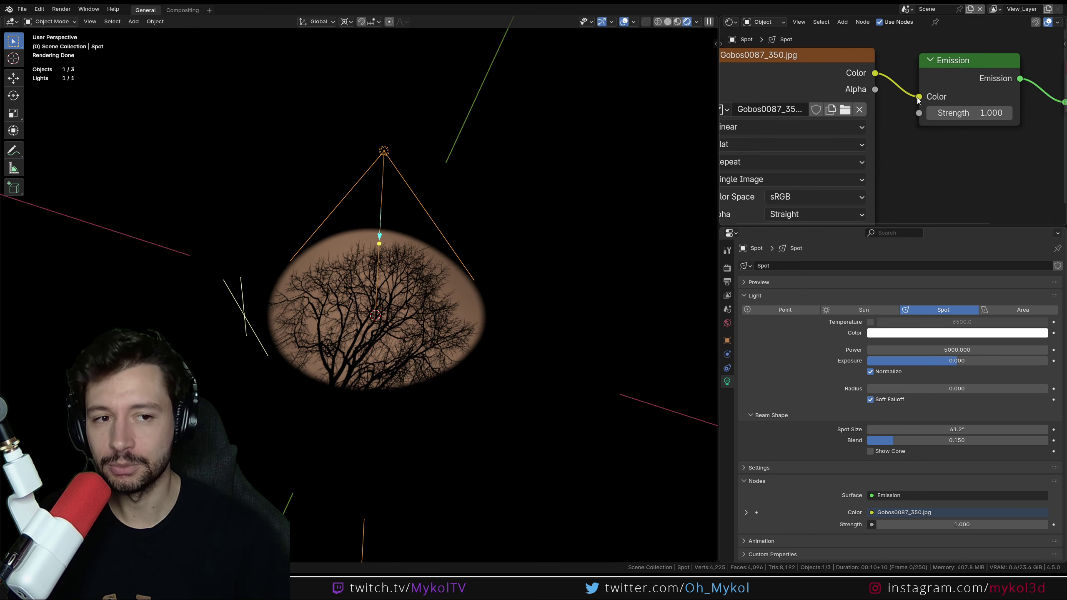
drag(919, 97, 920, 113)
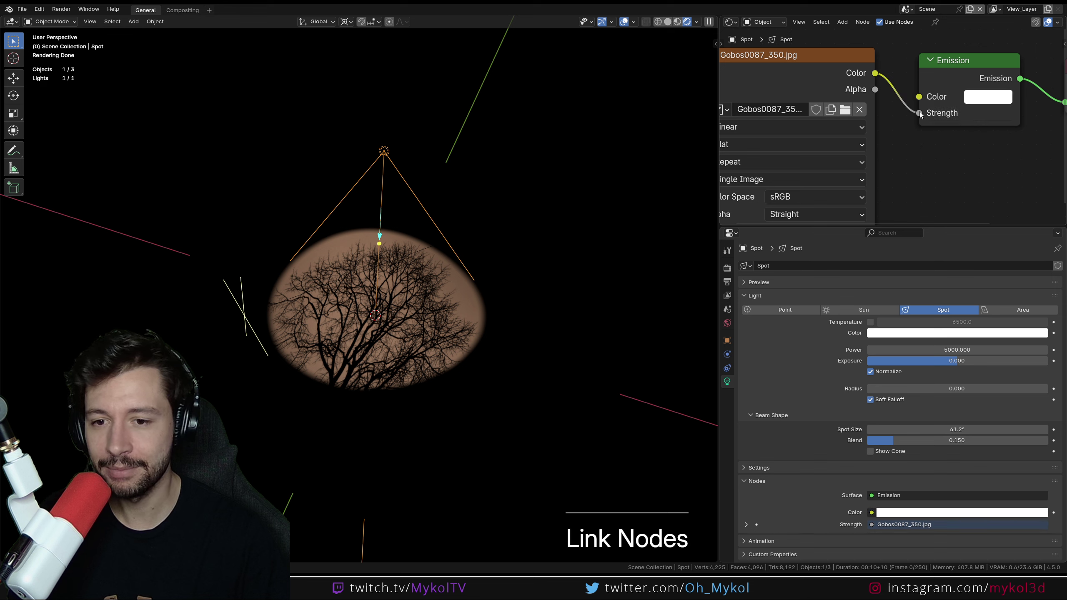
scroll(919, 111, up, 2)
click(1013, 93)
mouse_move(950, 172)
mouse_down()
mouse_move(933, 160)
mouse_move(946, 157)
mouse_up()
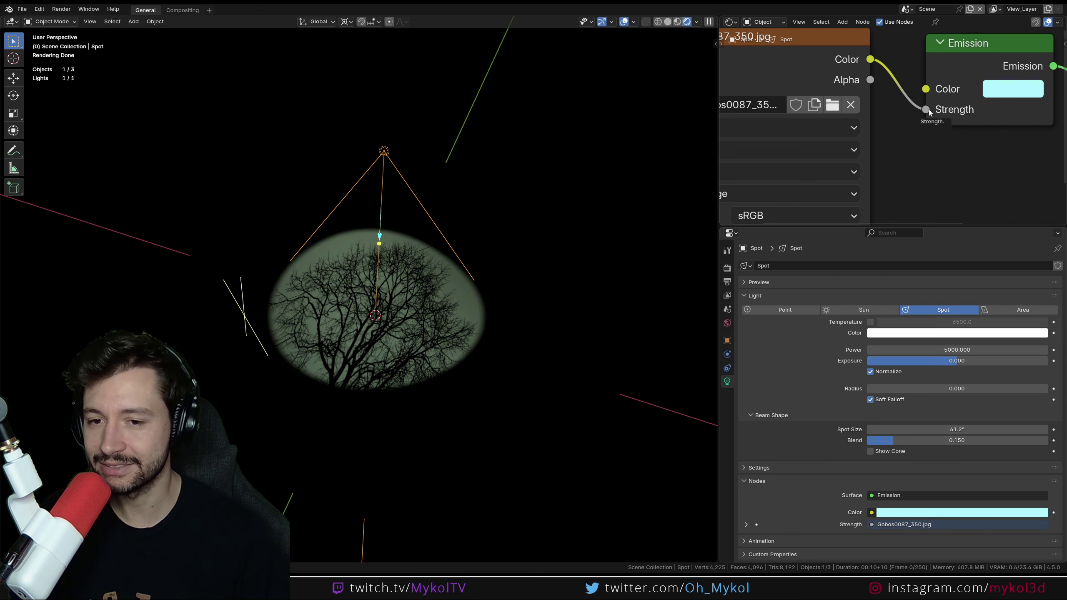
Undo the emission colour tint and the relinking of the gobo image to Strength
scroll(402, 426, up, 5)
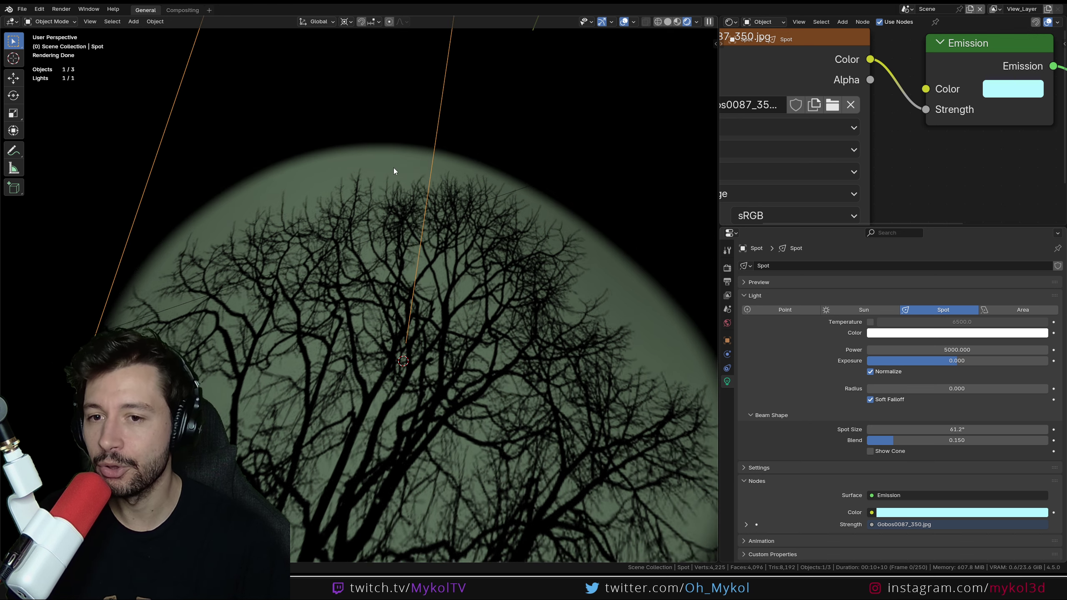
key(ctrl+z)
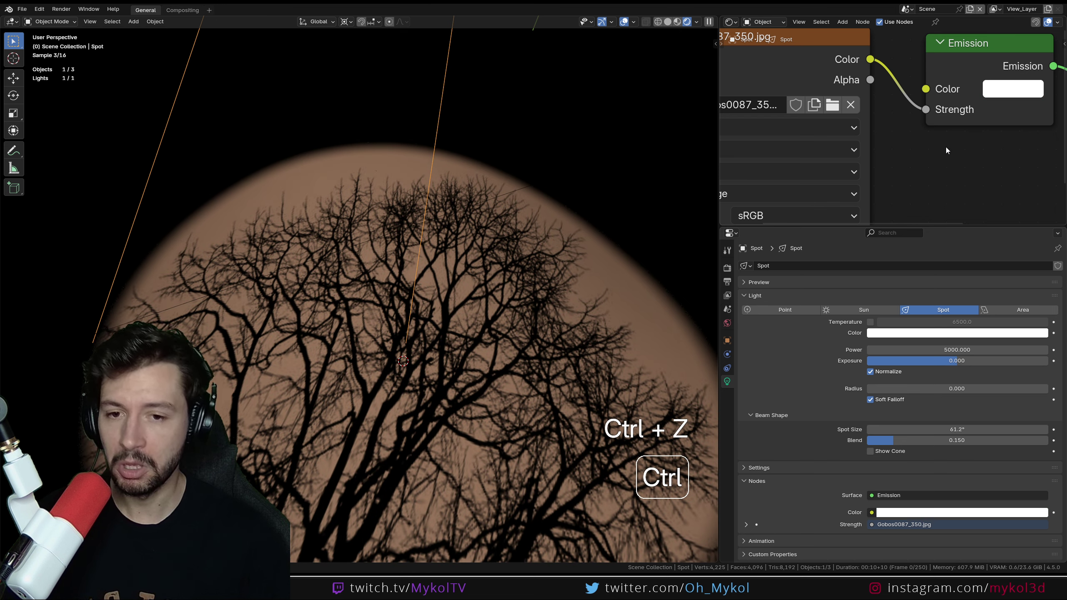
key(ctrl+z)
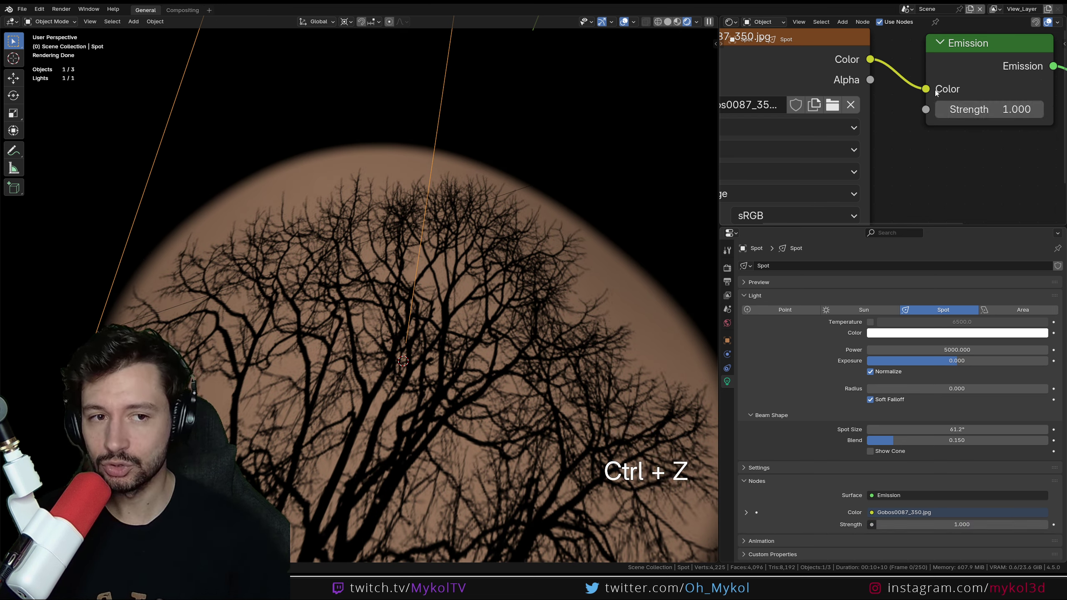
Set the spot light's beam blend to 0.191 and its radius to 0.035
scroll(510, 429, down, 4)
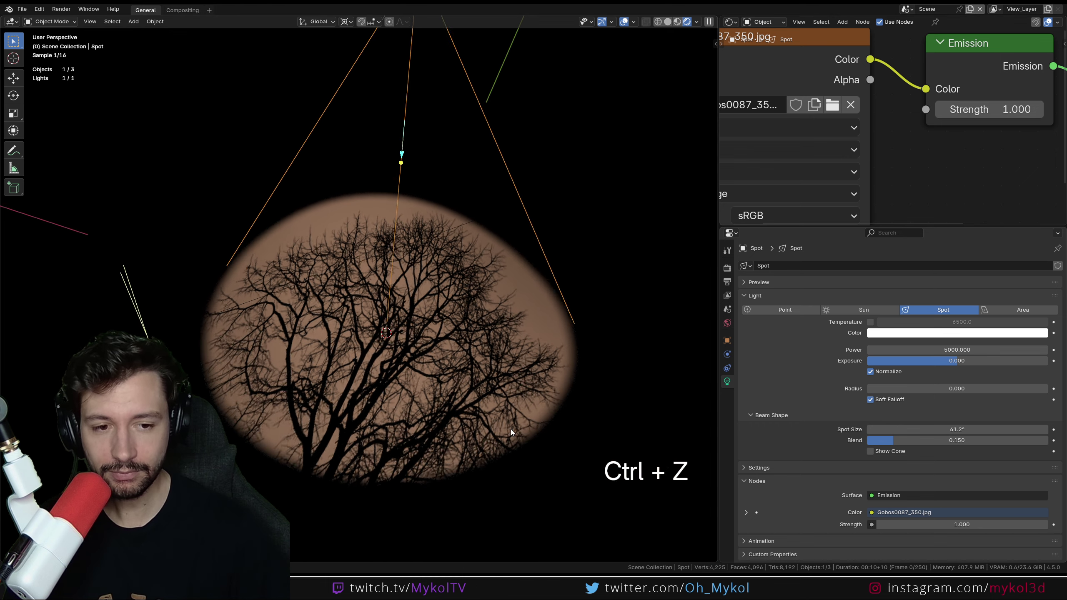
scroll(640, 424, up, 3)
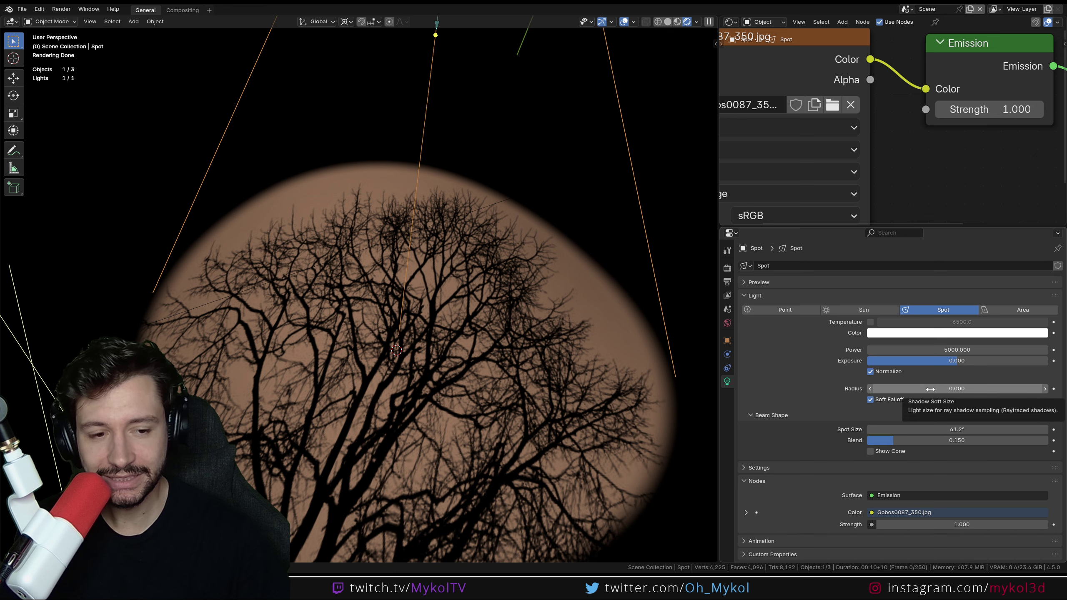
mouse_move(909, 443)
mouse_down()
mouse_move(888, 442)
mouse_move(916, 443)
mouse_up()
mouse_move(957, 388)
mouse_down()
mouse_move(966, 389)
mouse_move(953, 388)
mouse_up()
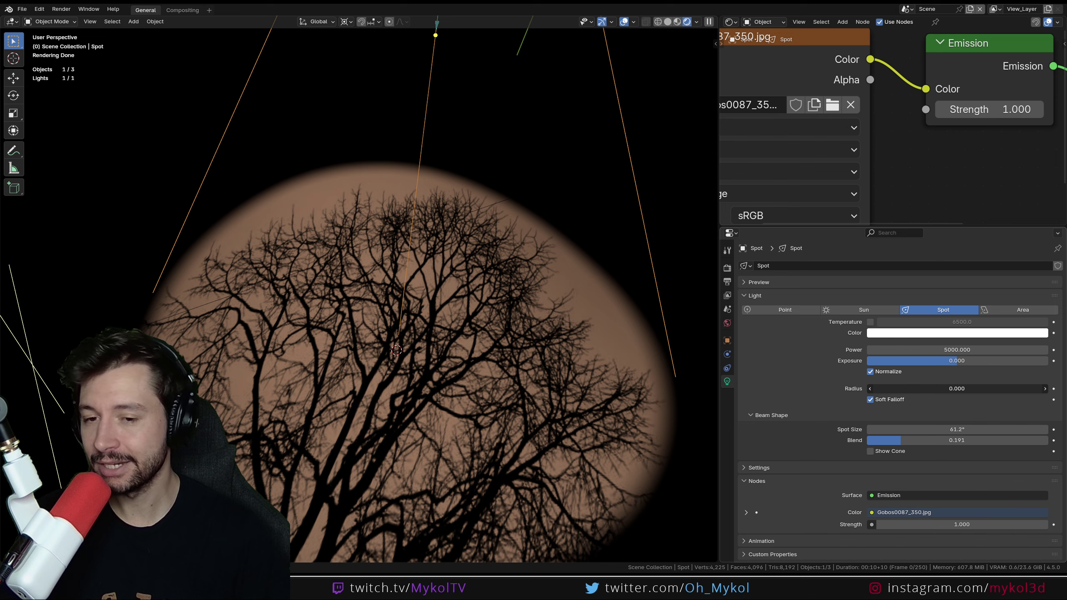
drag(953, 388, 957, 388)
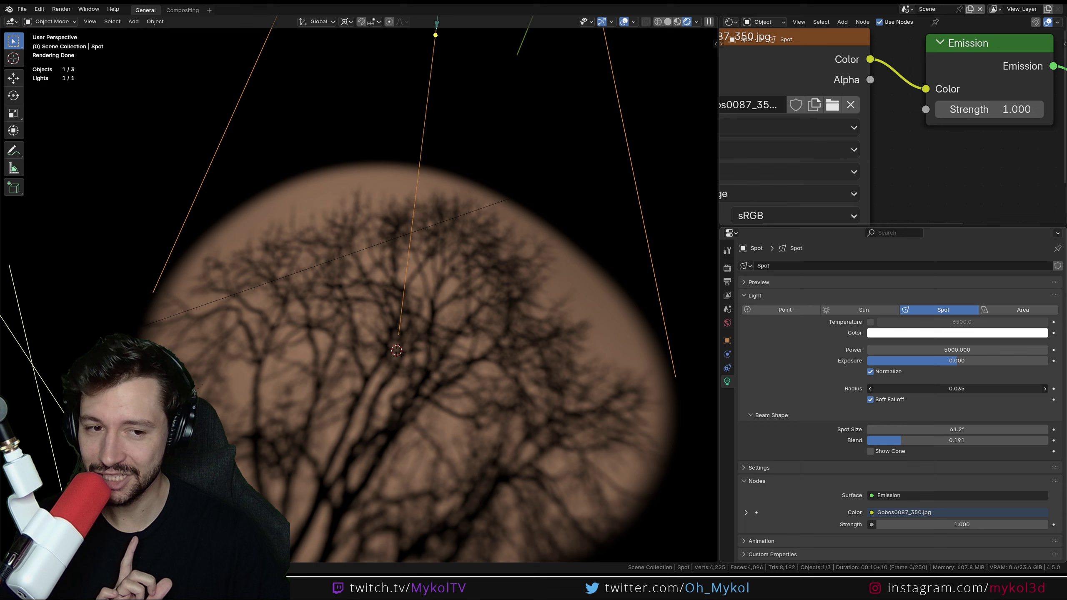
Enable viewport display of the ground plane's GeometryNodes flower field modifier and hide the viewport overlays
scroll(538, 355, down, 4)
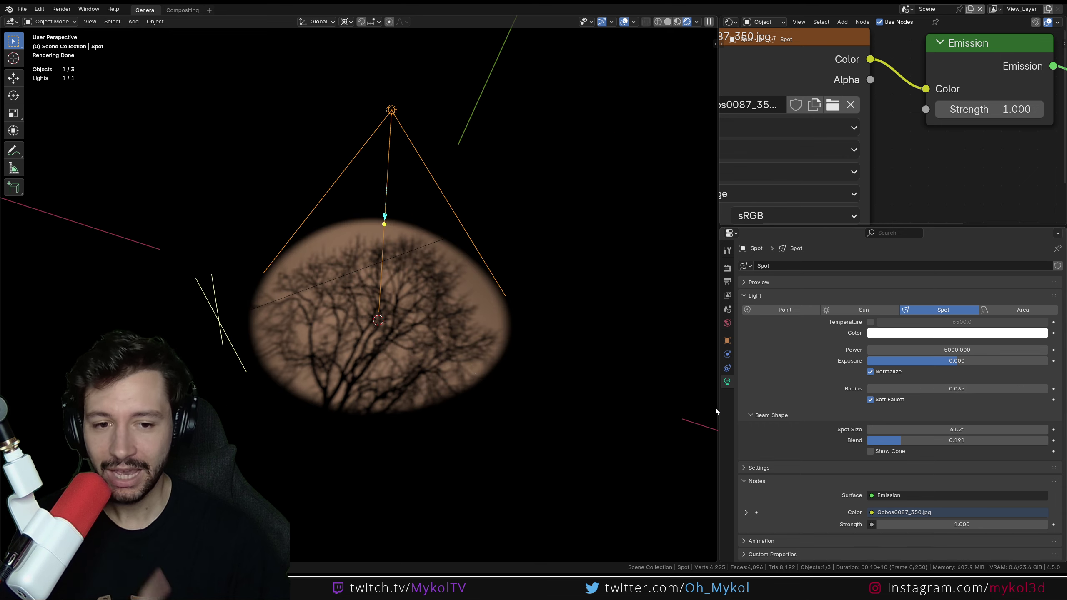
click(647, 329)
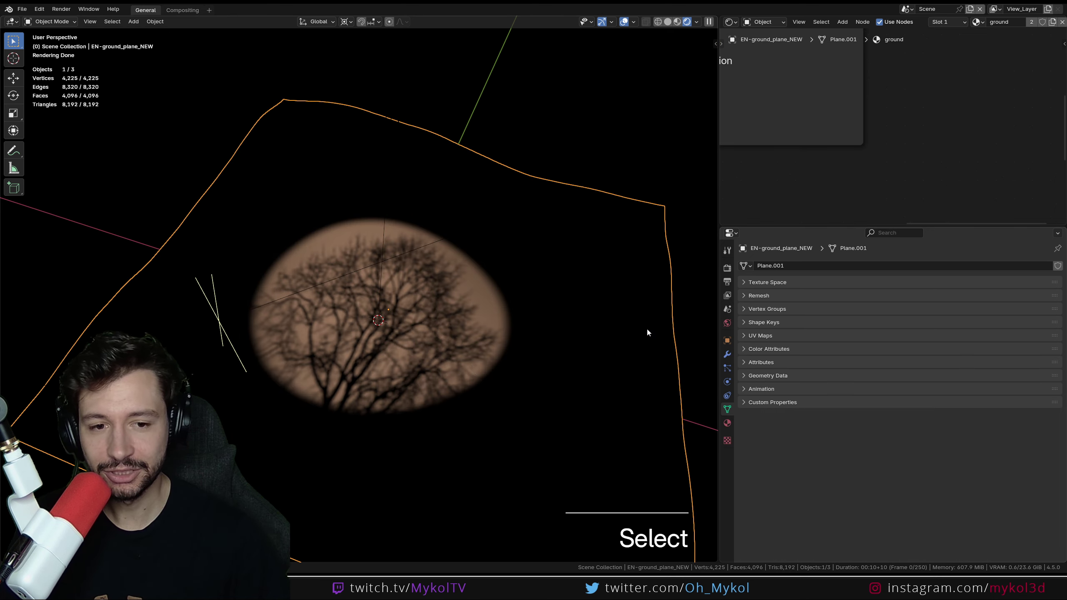
click(727, 368)
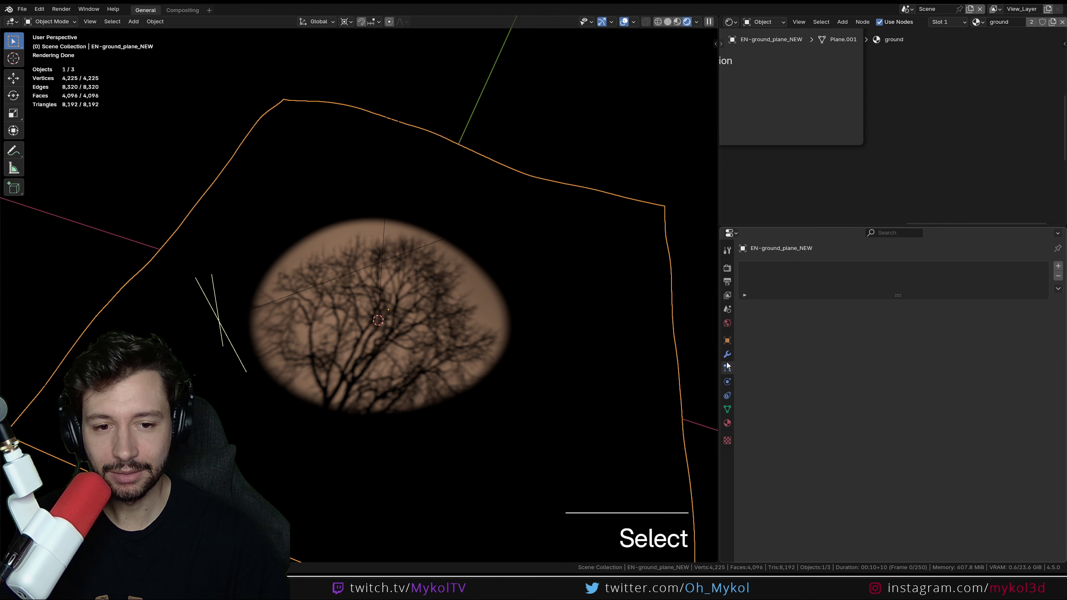
click(727, 355)
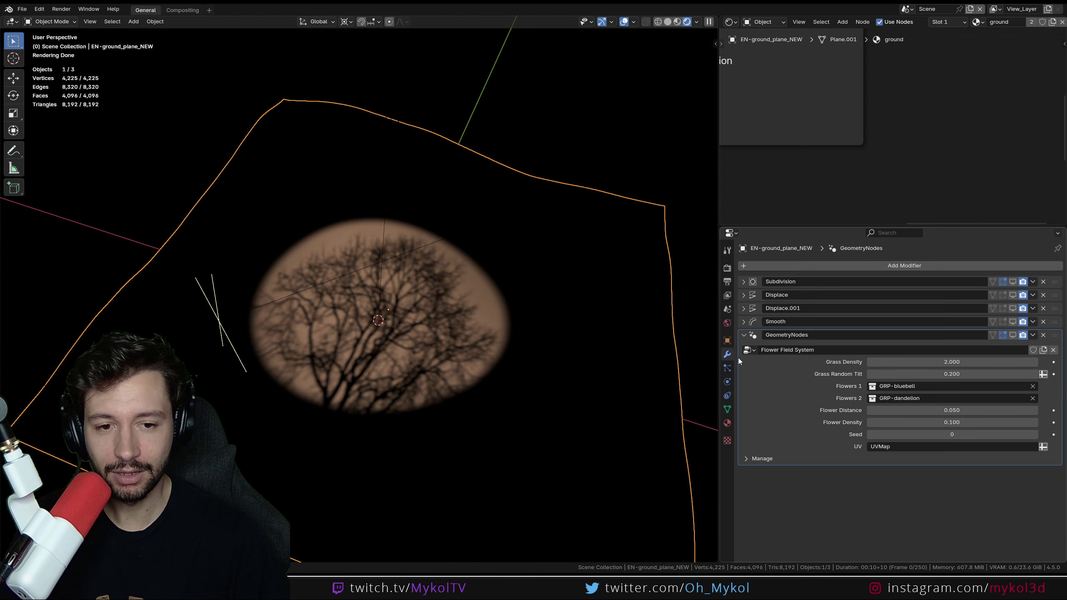
click(1013, 335)
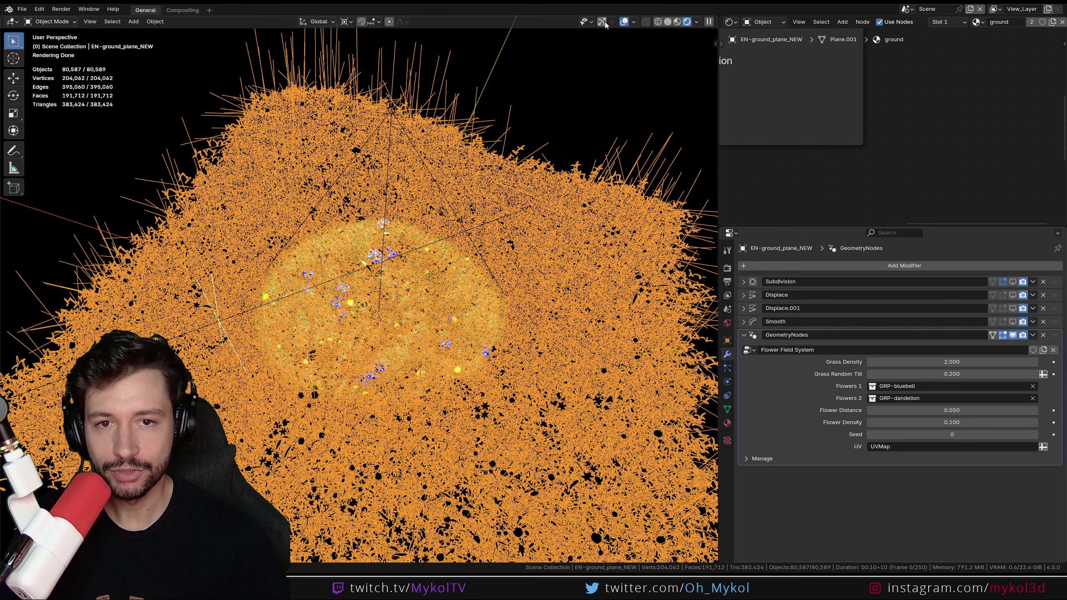
click(625, 22)
scroll(469, 338, down, 2)
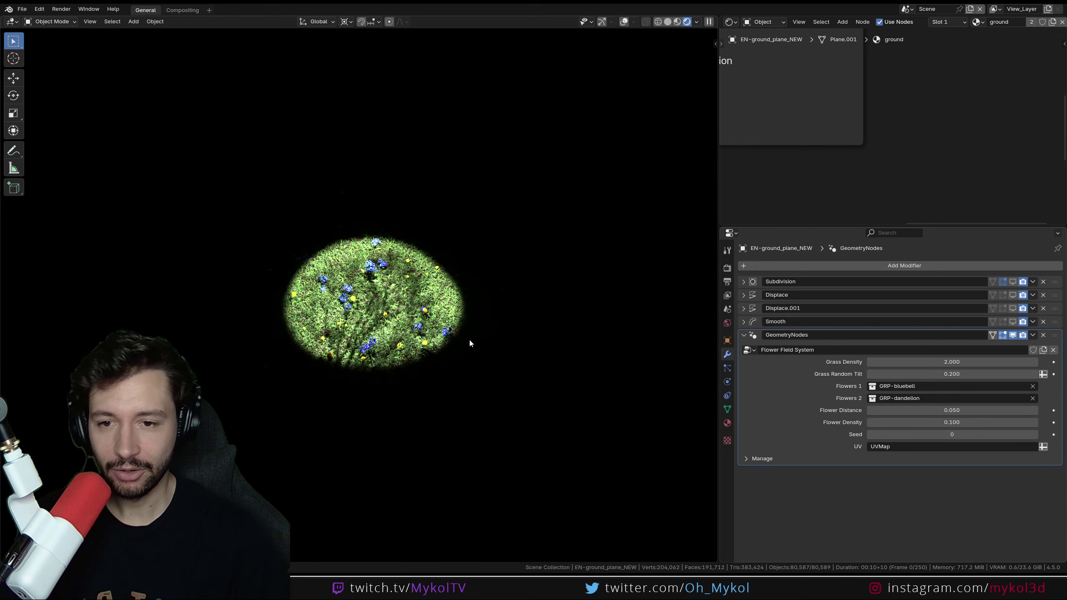
middle_drag(468, 339, 510, 295)
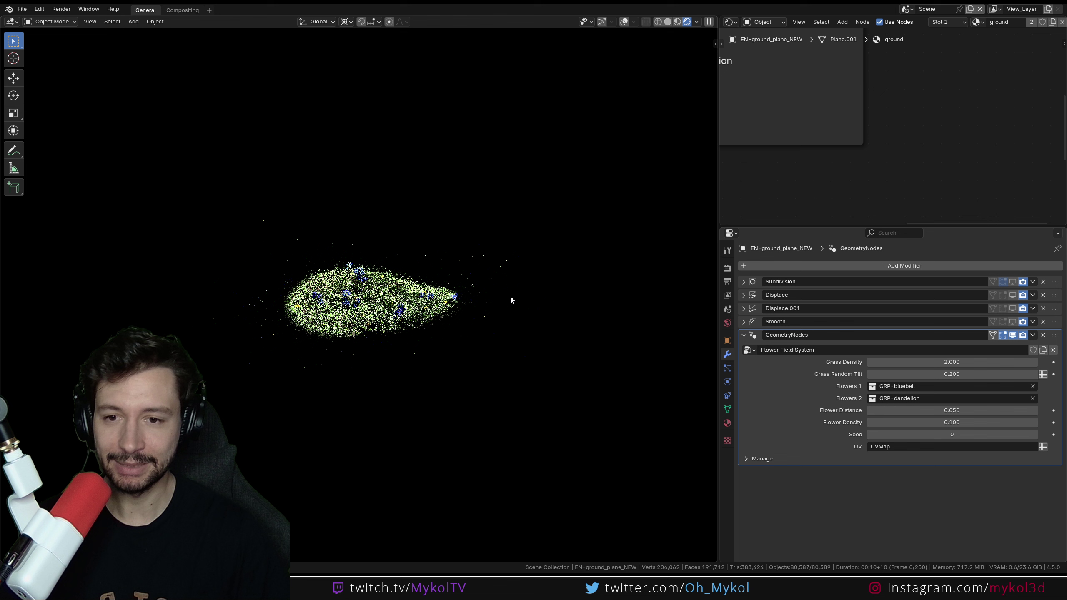
Split the shader editor area in two and turn its upper part into an Outliner
drag(722, 20, 723, 90)
click(731, 21)
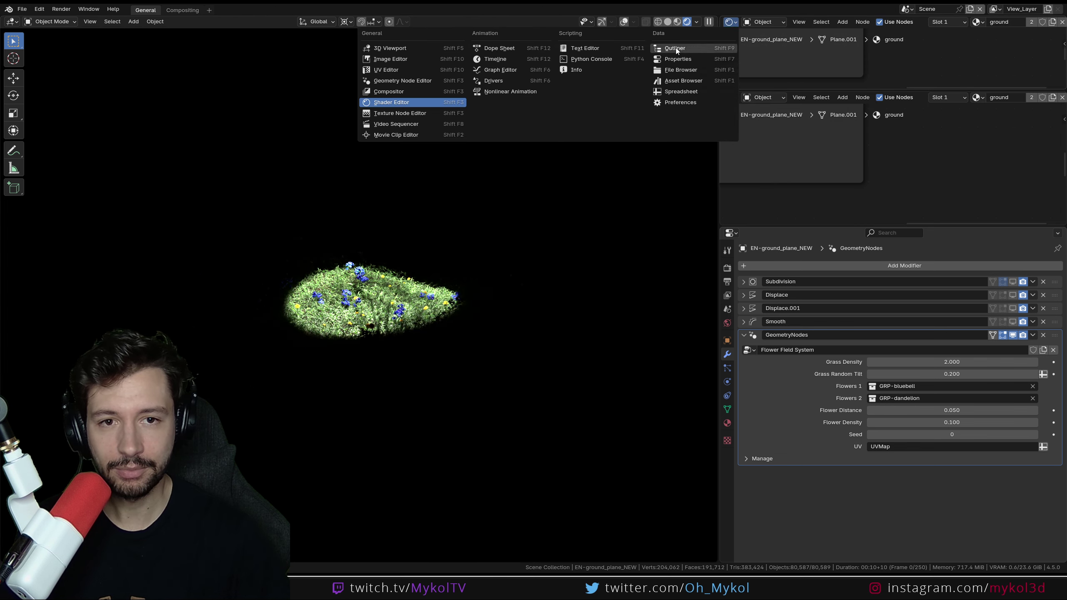
click(675, 42)
scroll(771, 76, down, 1)
Raise the spot light along Z and reposition it at about X 2.09, Y -0.11, Z 7.95
click(757, 80)
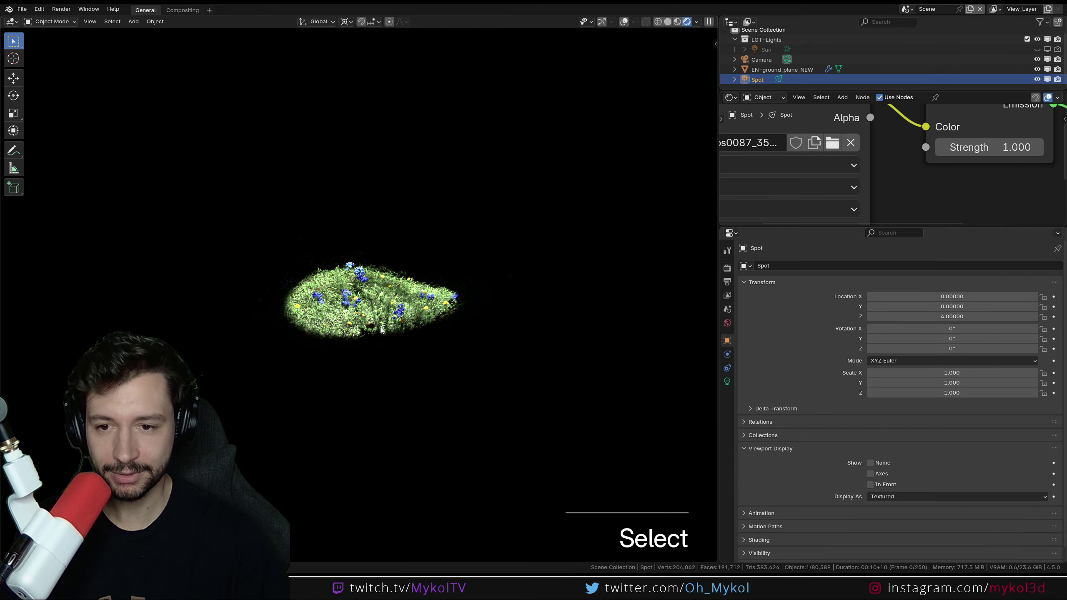
key(g)
key(z)
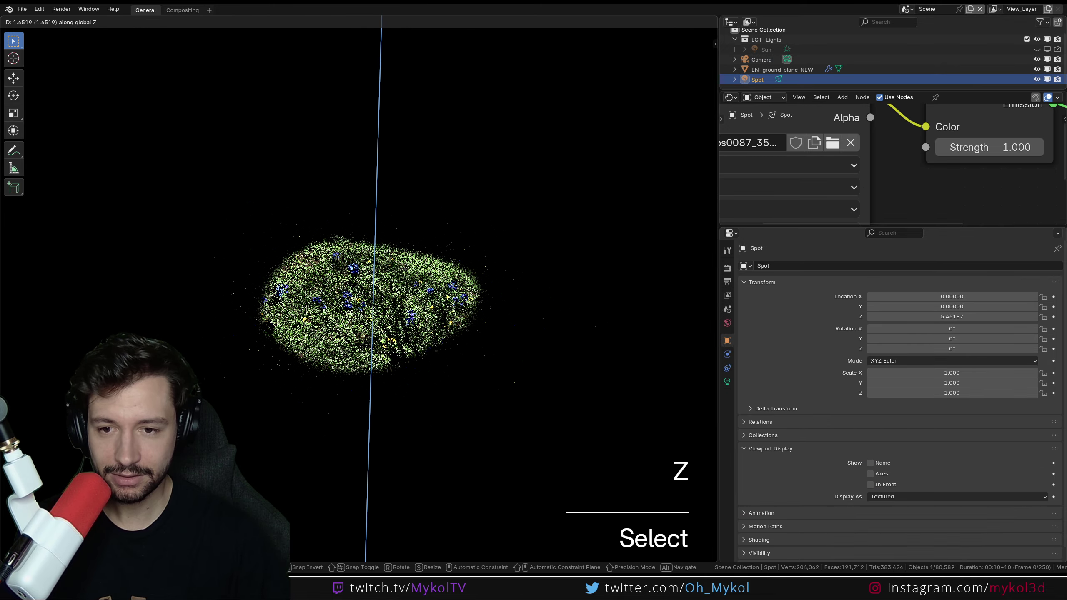
click(411, 255)
key(g)
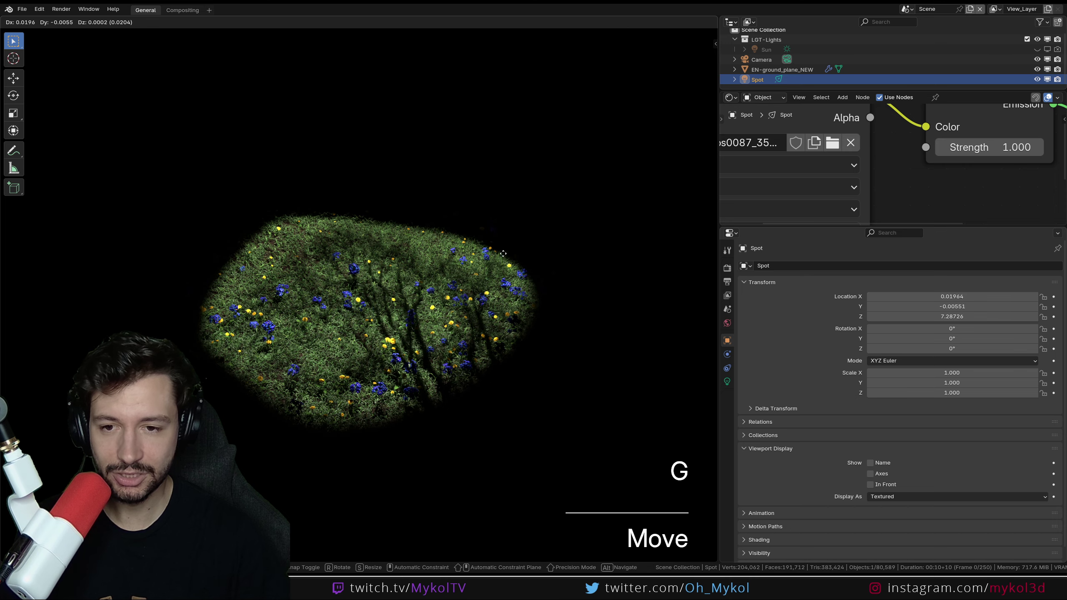
click(428, 316)
scroll(428, 316, down, 4)
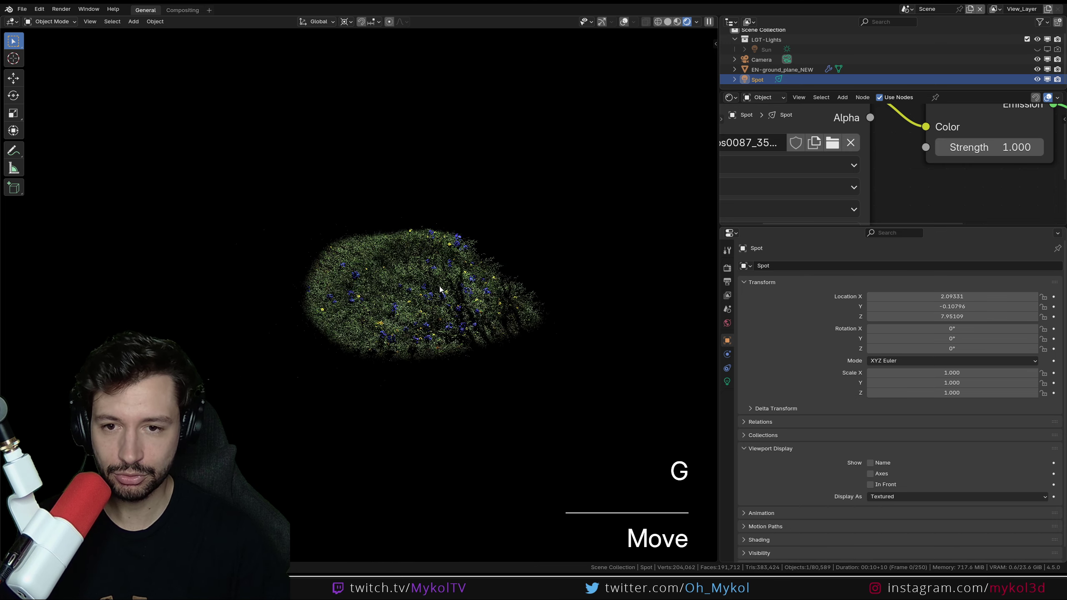
With overlays shown, tilt the spot light about 21.7° in the front view and move it to about X 3.29, Z 8.25
click(624, 21)
middle_drag(471, 262, 430, 189)
scroll(439, 326, up, 2)
scroll(439, 326, down, 3)
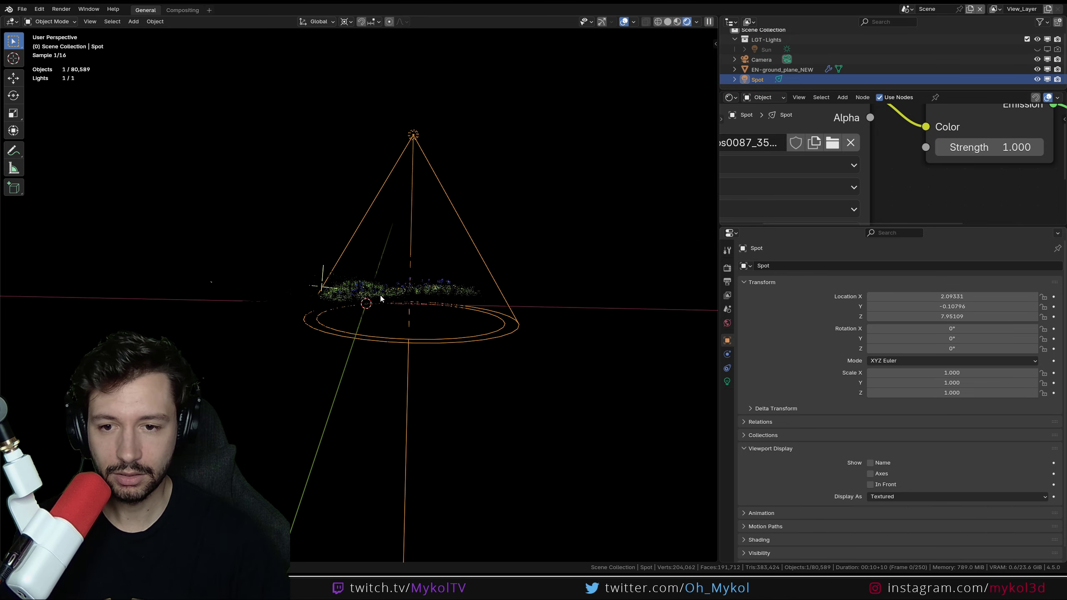
key(KP_1)
key(r)
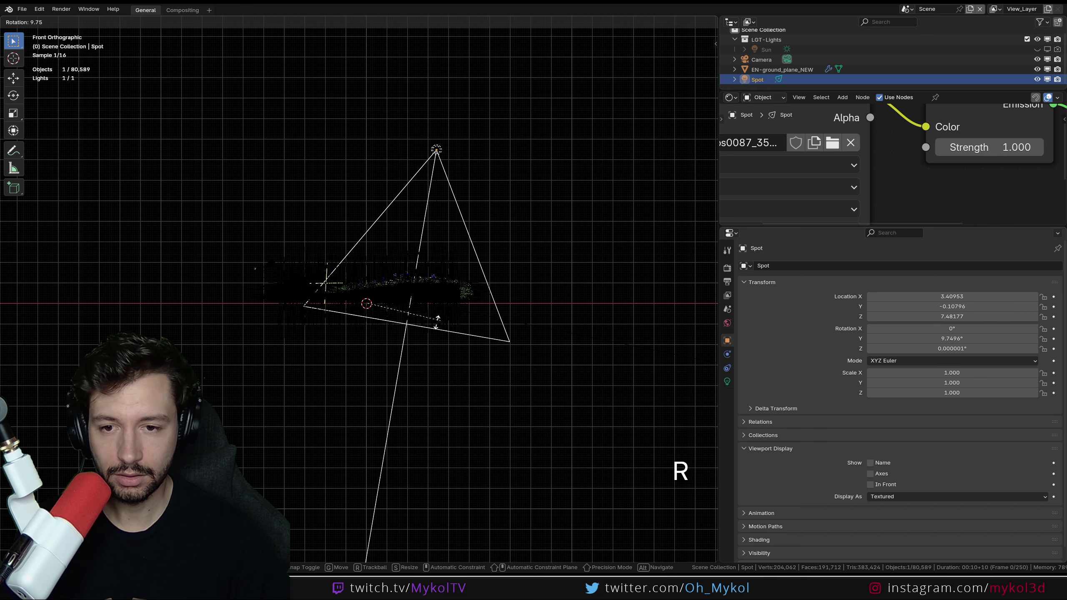
click(412, 328)
key(g)
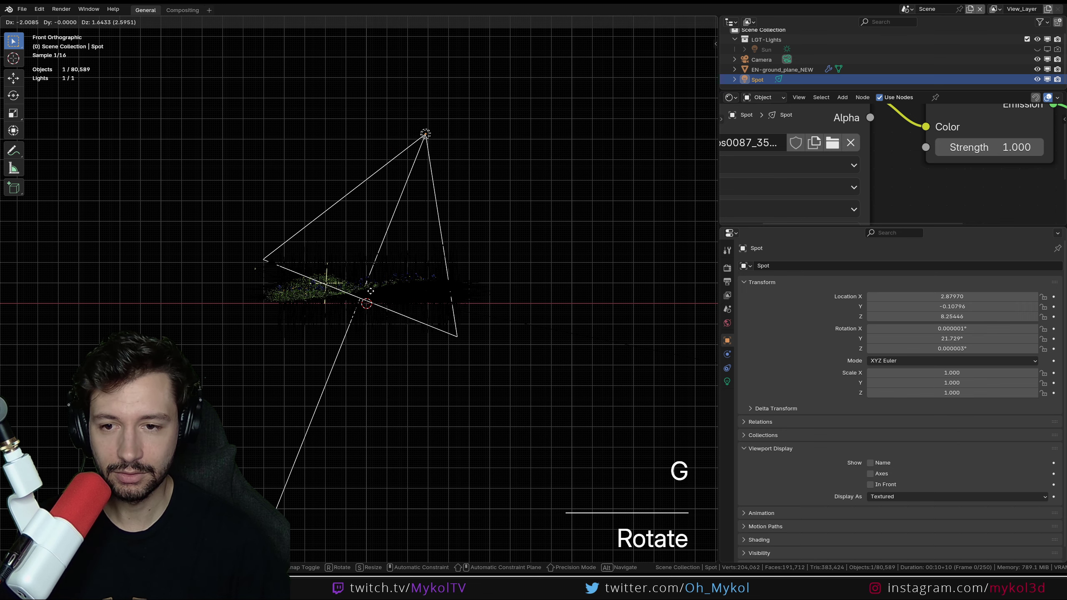
click(378, 290)
Set the spot light's radius to 0 to sharpen the tree shadows on the grass
middle_drag(378, 290, 501, 372)
scroll(419, 349, up, 4)
scroll(439, 369, up, 2)
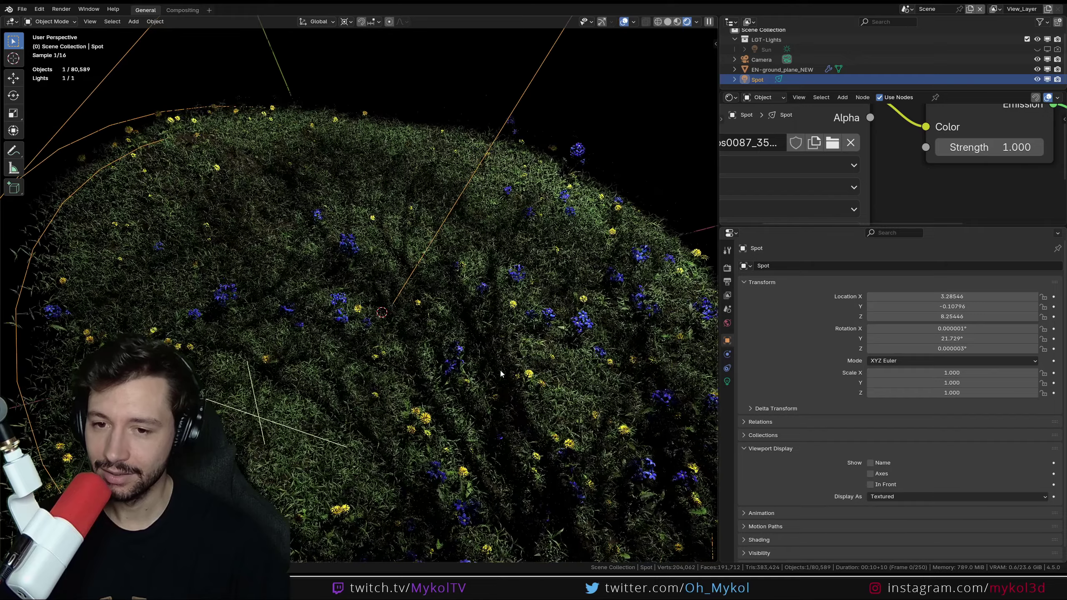
middle_drag(406, 349, 445, 319)
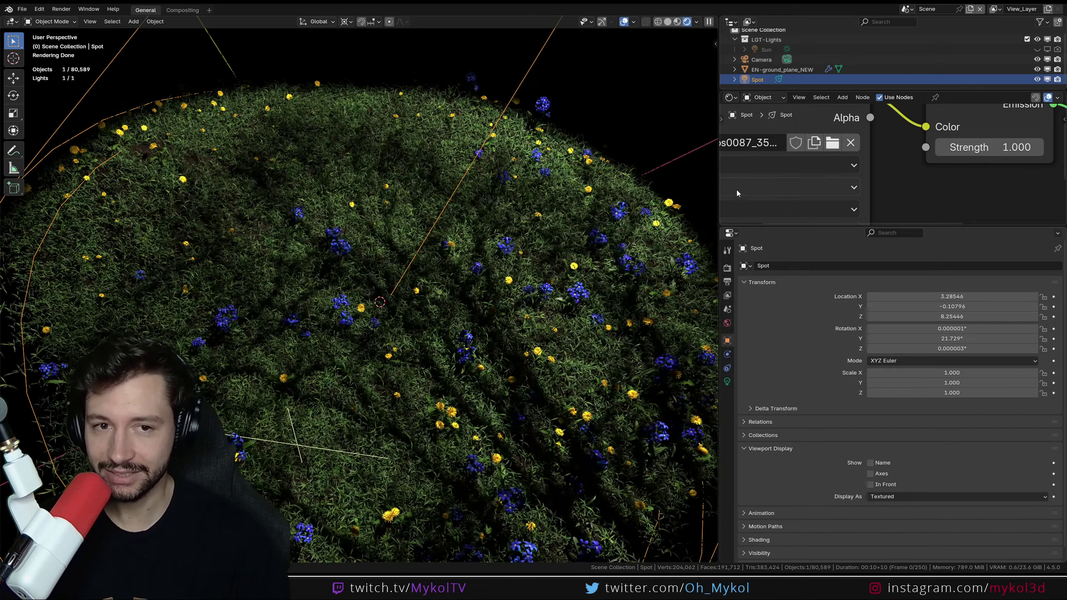
click(728, 381)
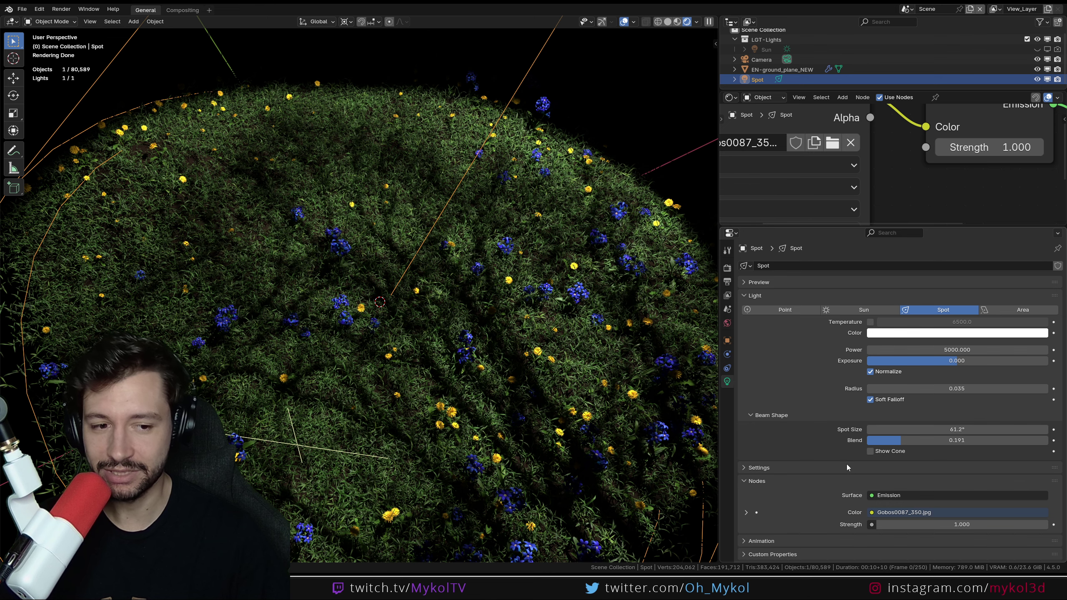
drag(924, 388, 901, 389)
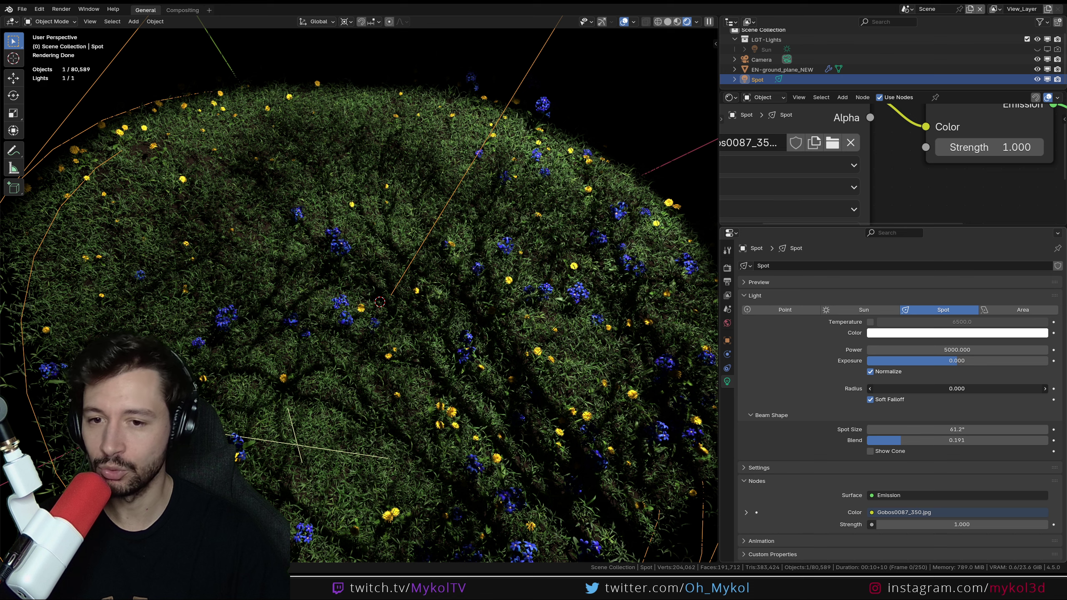
Set the strength of the spot light's Emission node to 3
middle_drag(920, 179, 866, 201)
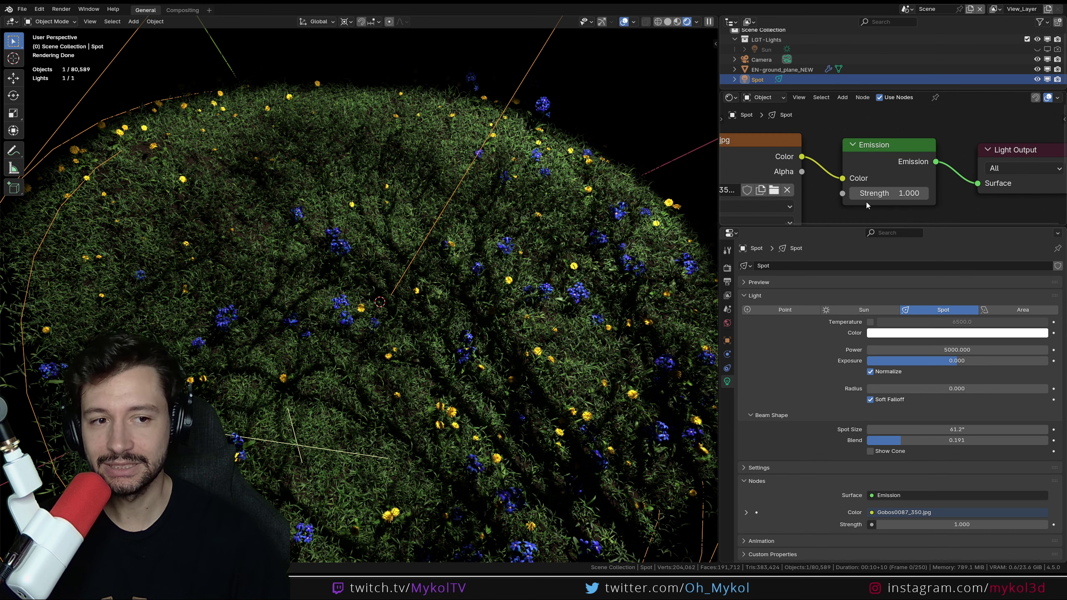
click(899, 187)
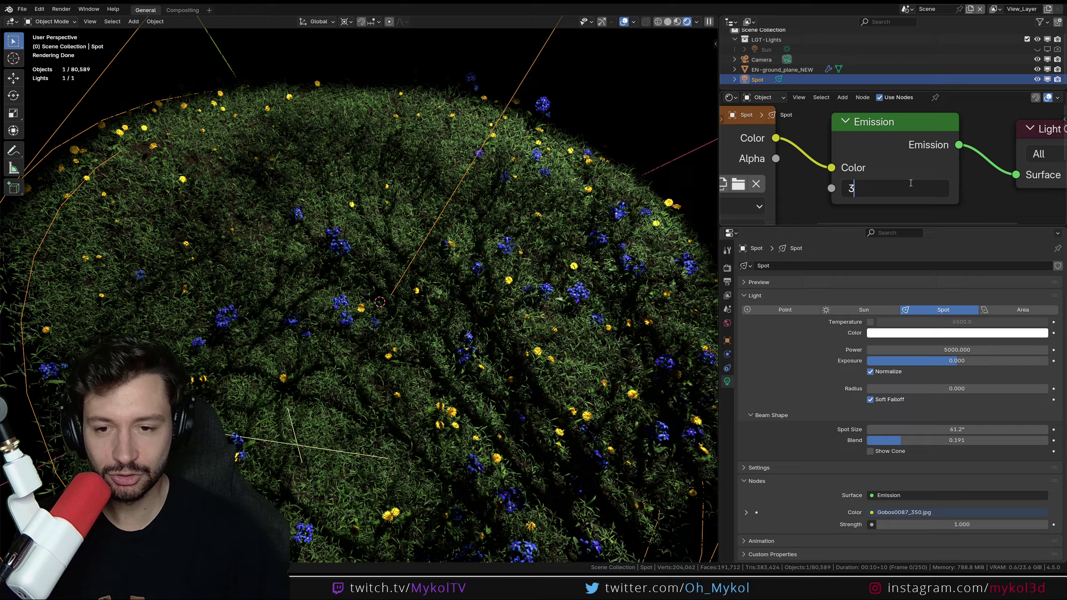
text(3)
key(Return)
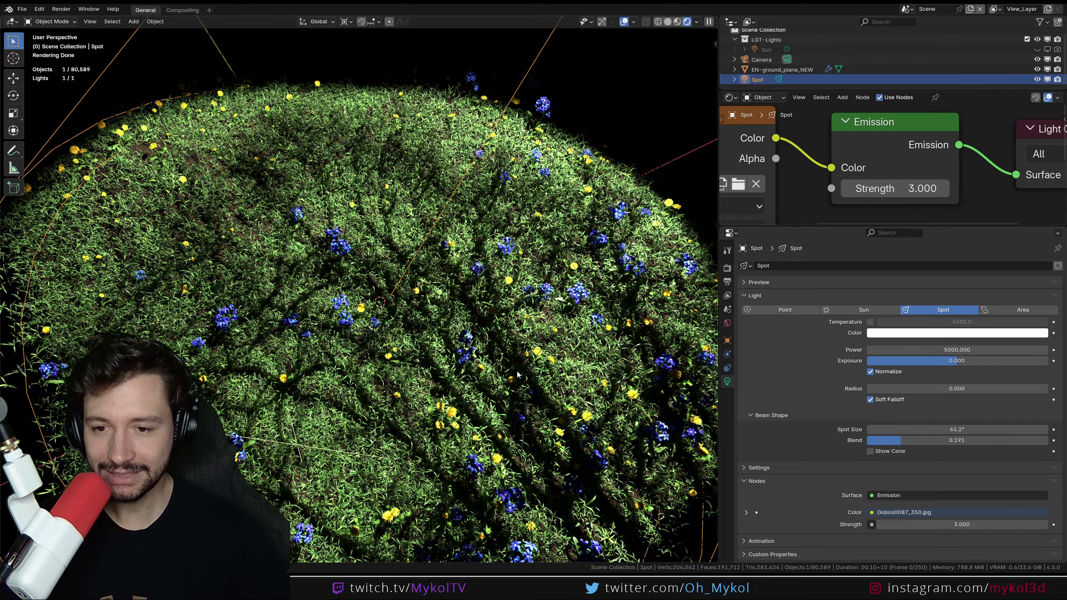
Try an Emission strength of 5 for the spot light and return it to 3
scroll(518, 374, up, 2)
scroll(646, 400, up, 3)
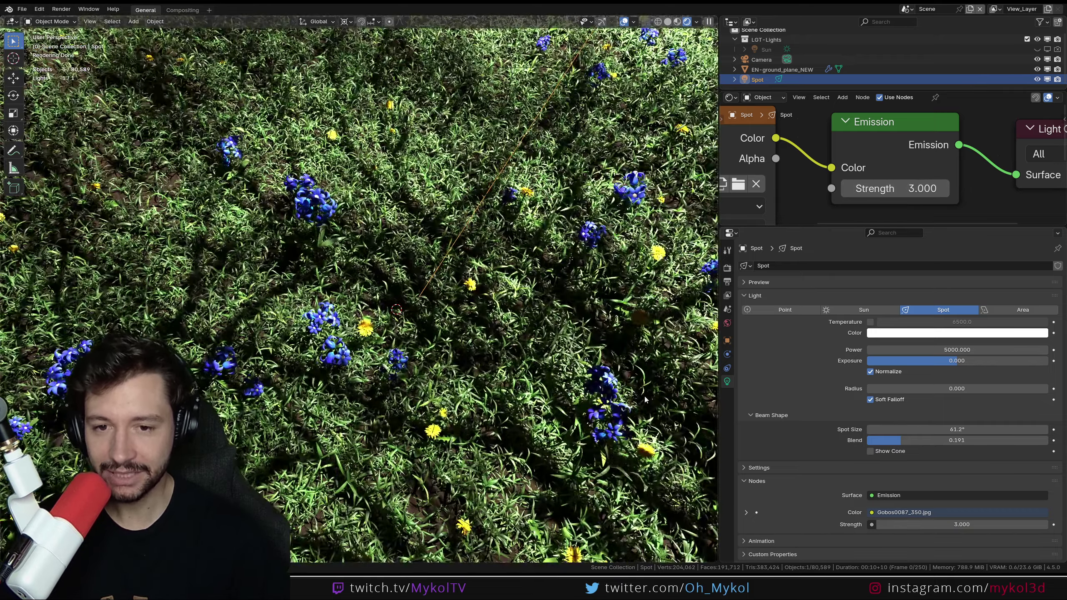
click(906, 191)
key(Return)
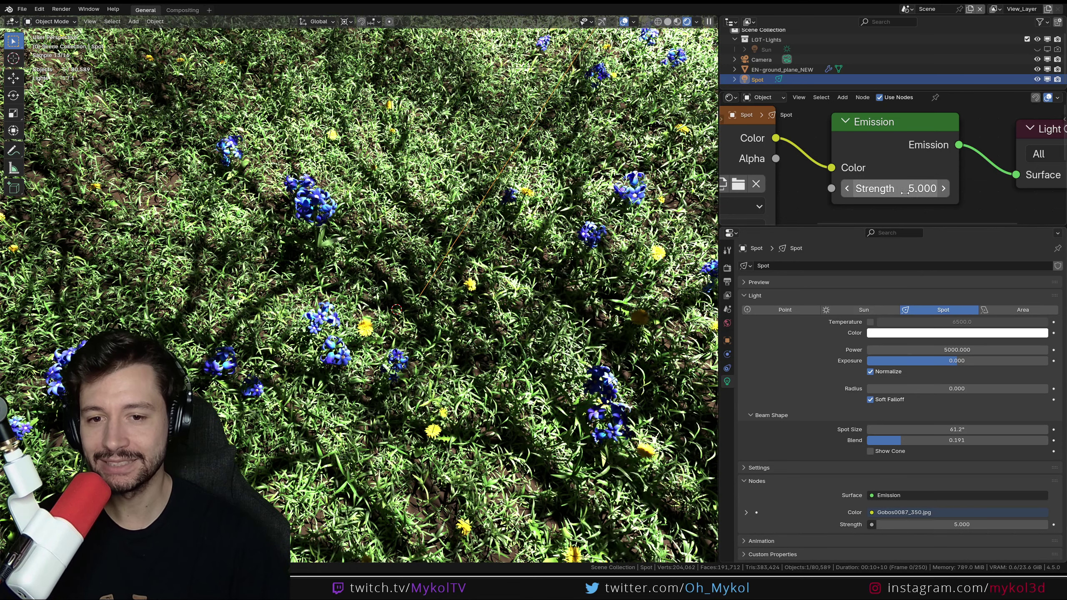
click(905, 193)
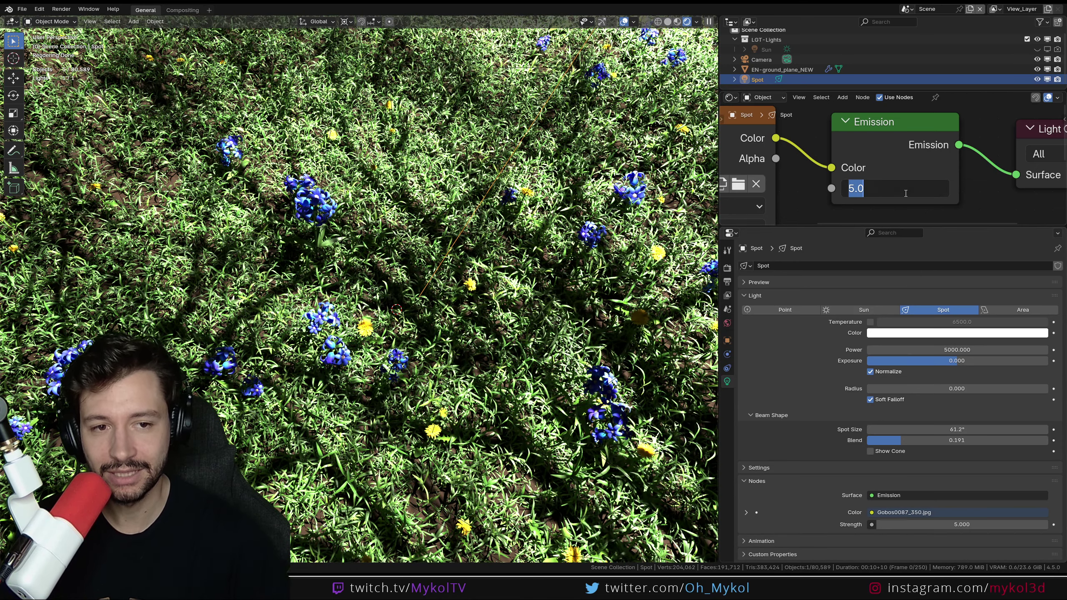
text(3)
key(Return)
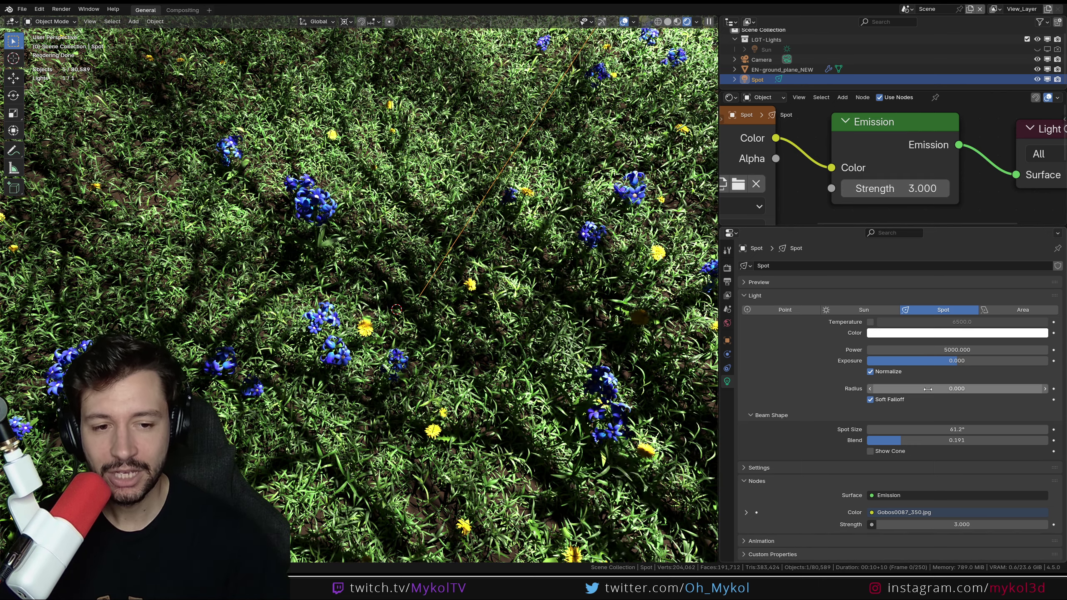
Set the spot light's radius to 0.123 to soften the projected shadows
drag(914, 389, 937, 389)
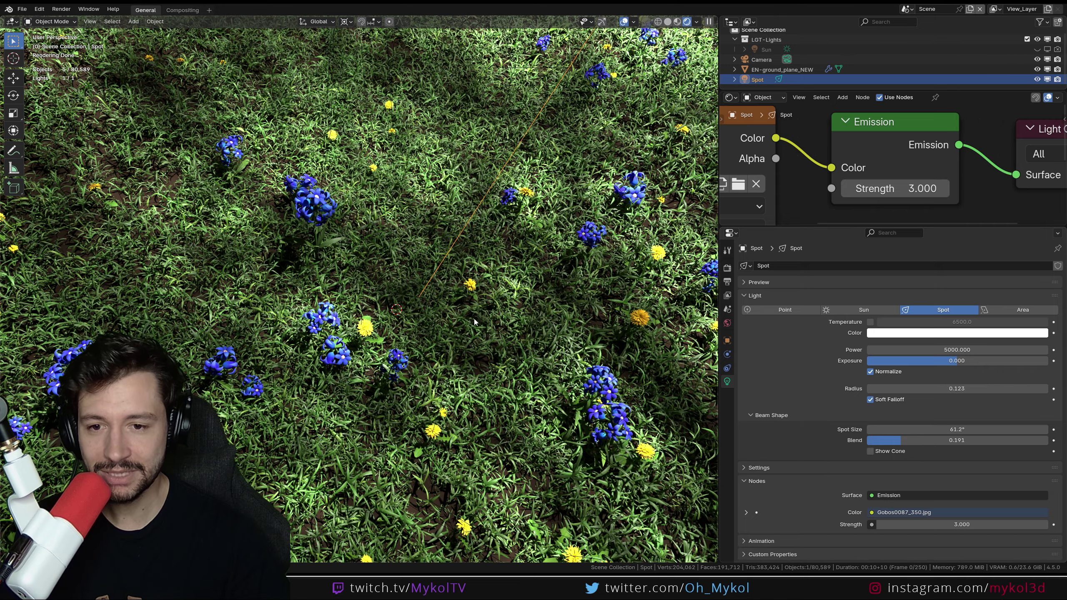
middle_drag(473, 322, 366, 235)
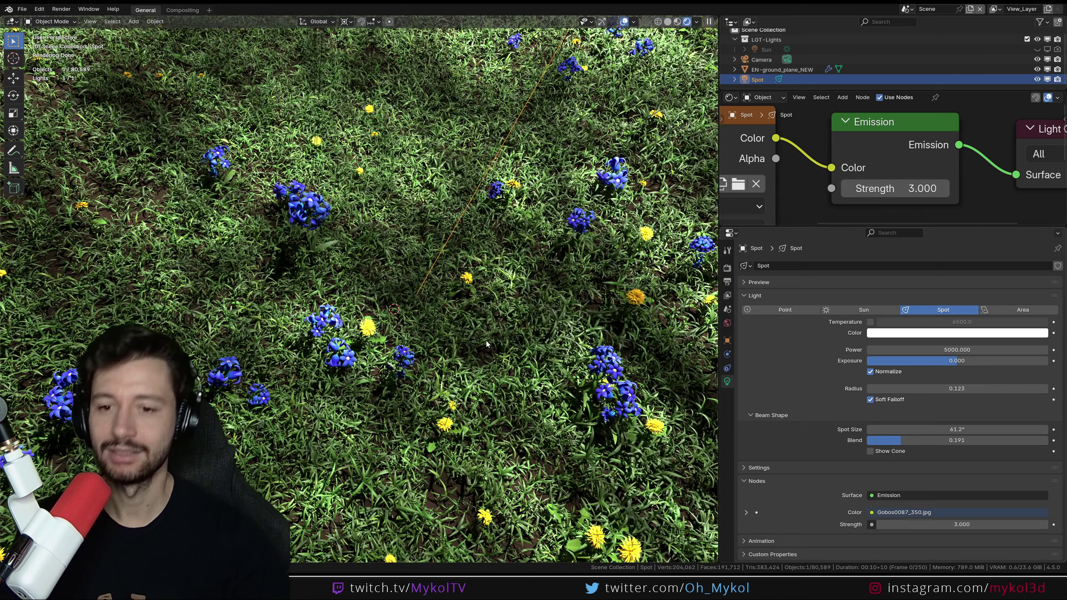
Set the World background's Sky Texture strength to 0.2 to add ambient light to the field
click(728, 324)
click(946, 379)
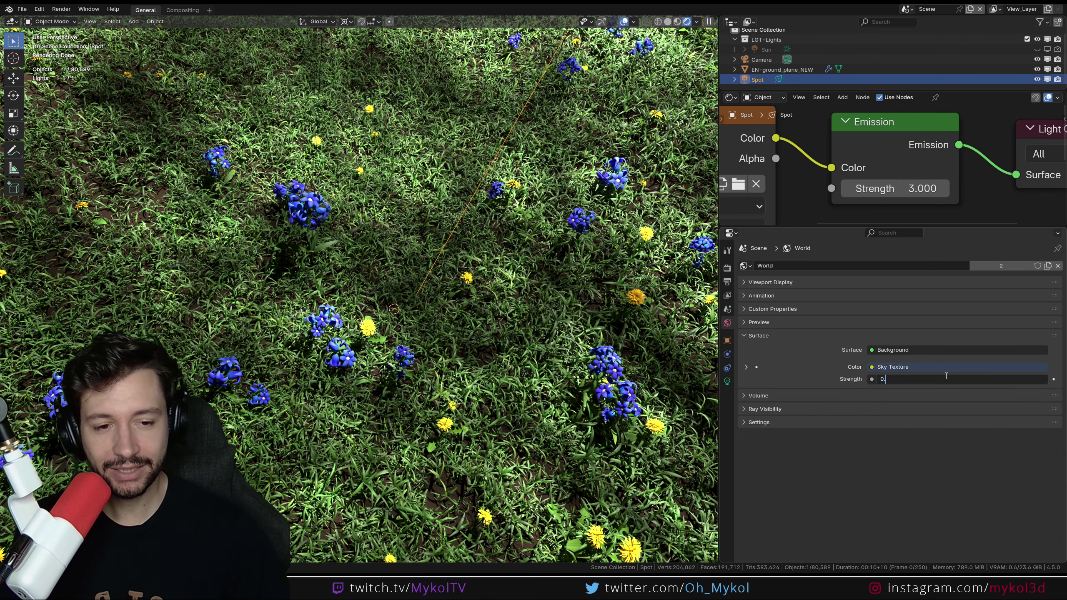
text(0.2)
key(Return)
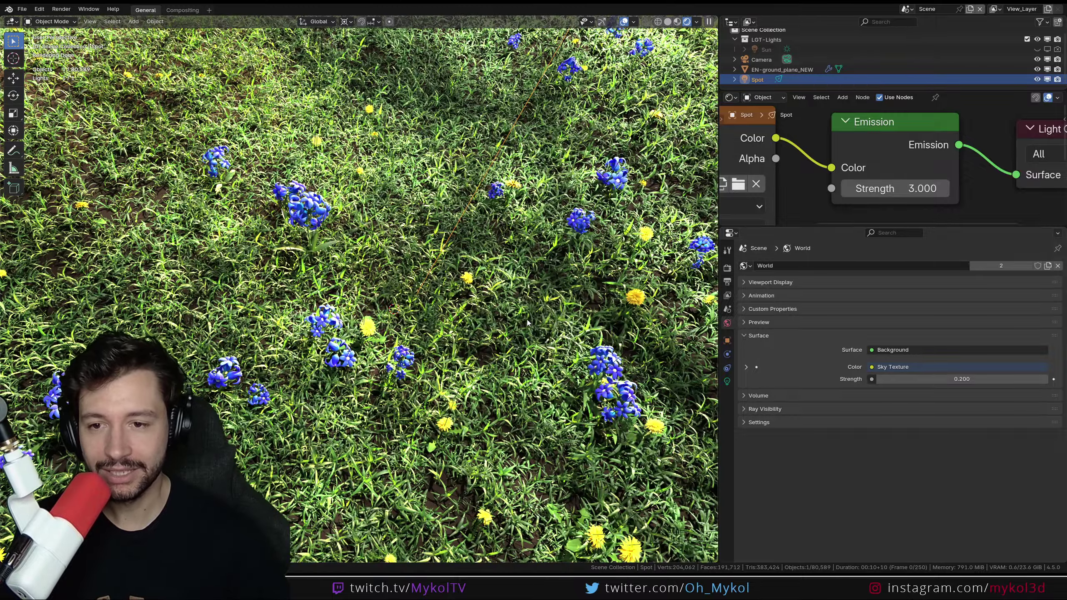
scroll(528, 322, down, 5)
middle_drag(511, 332, 471, 329)
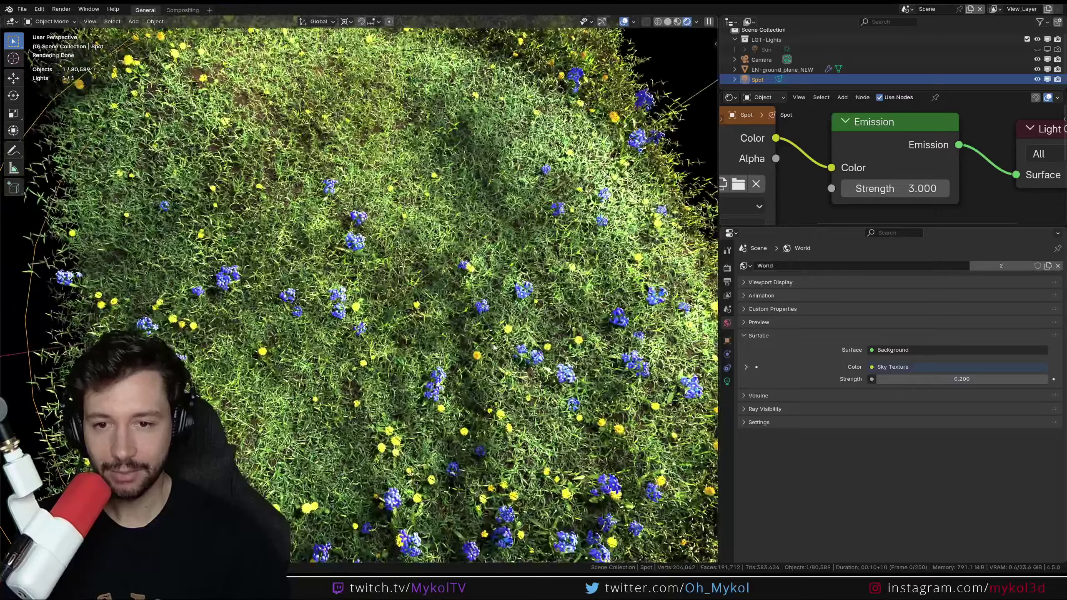
Try an Emission strength of 0 for the spot light and return it to 3
scroll(470, 329, up, 4)
scroll(931, 179, down, 3)
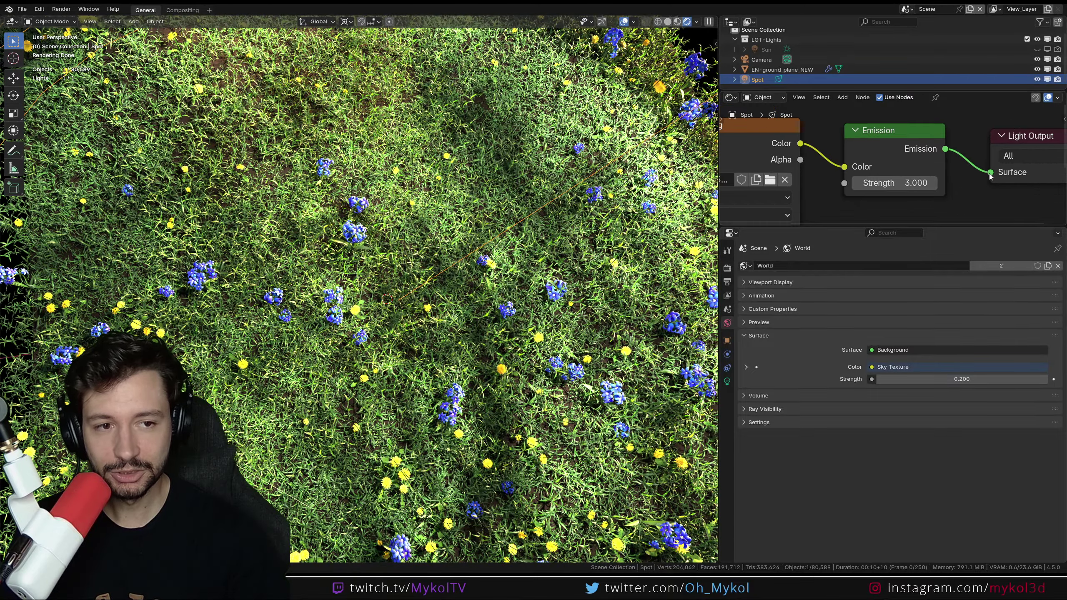
click(855, 174)
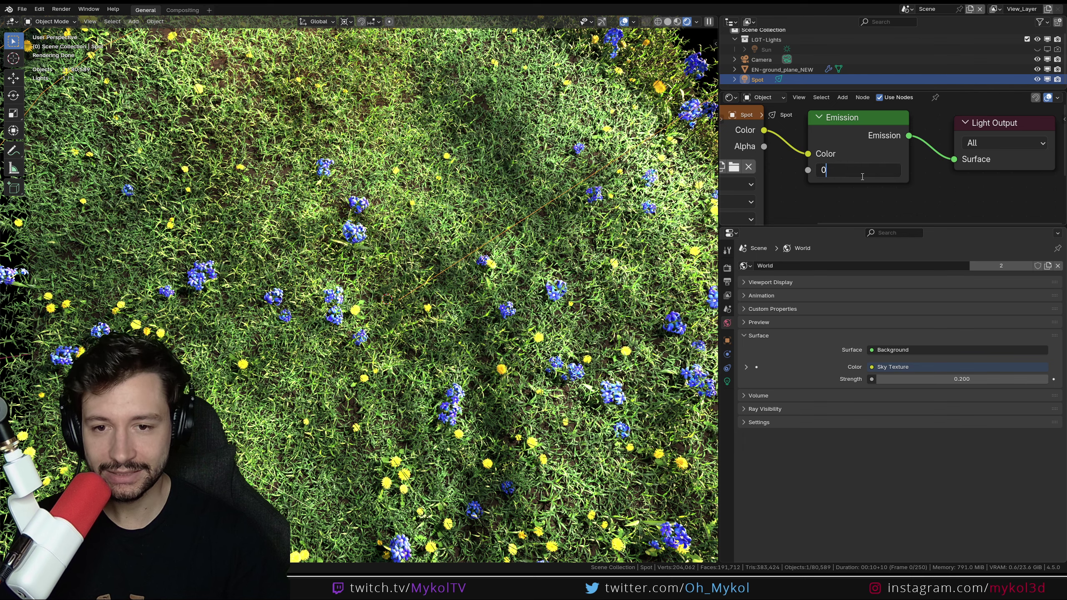
text(0)
key(Return)
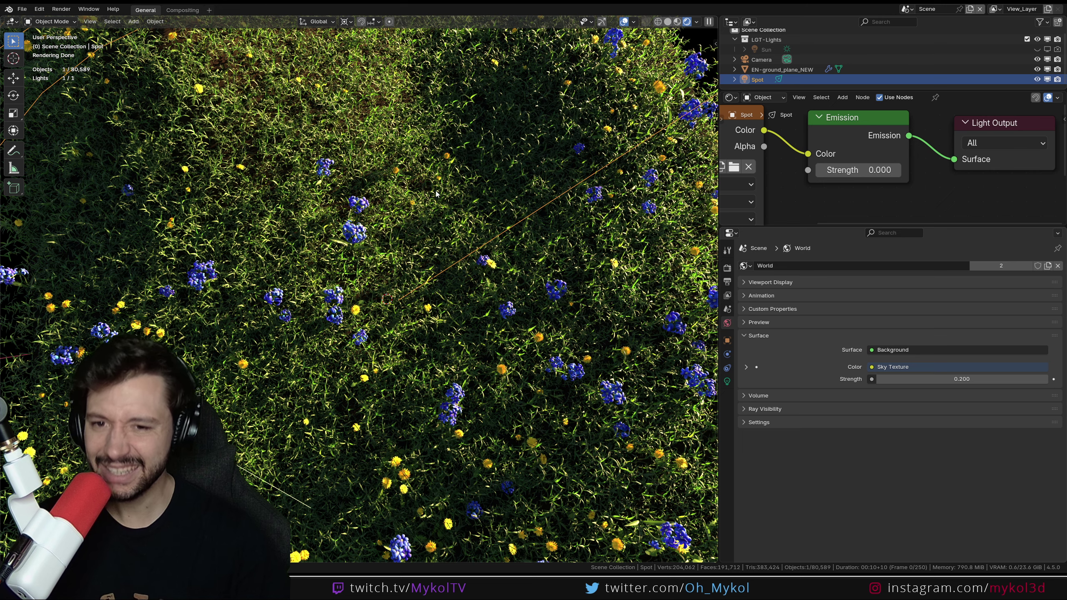
click(854, 169)
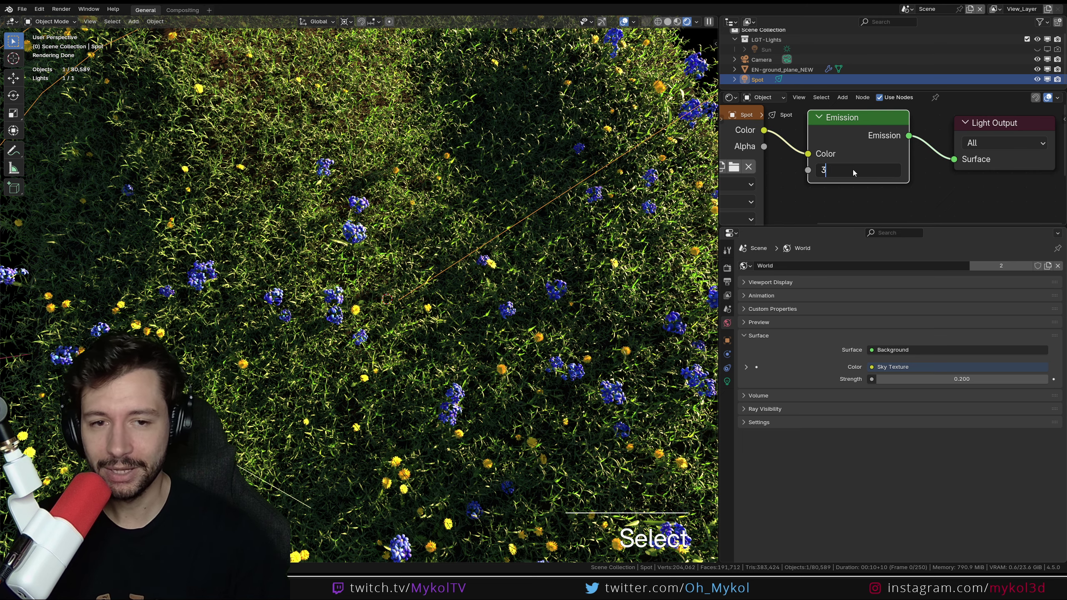
text(3)
key(Return)
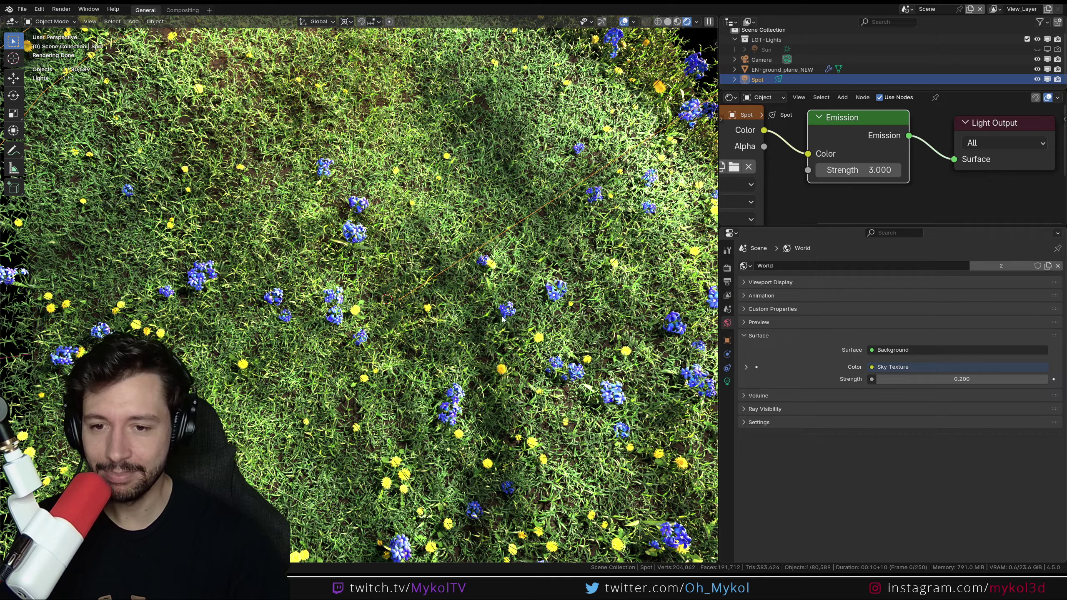
Move the spot light higher and farther from the flower field
scroll(440, 266, down, 5)
scroll(469, 382, up, 5)
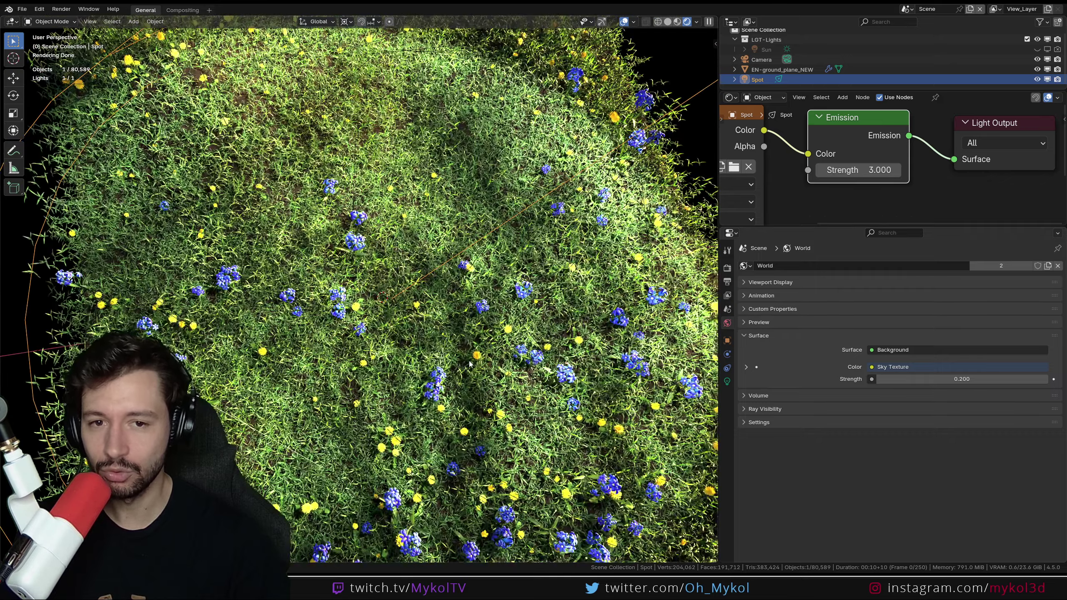
scroll(469, 364, down, 5)
middle_drag(469, 364, 521, 215)
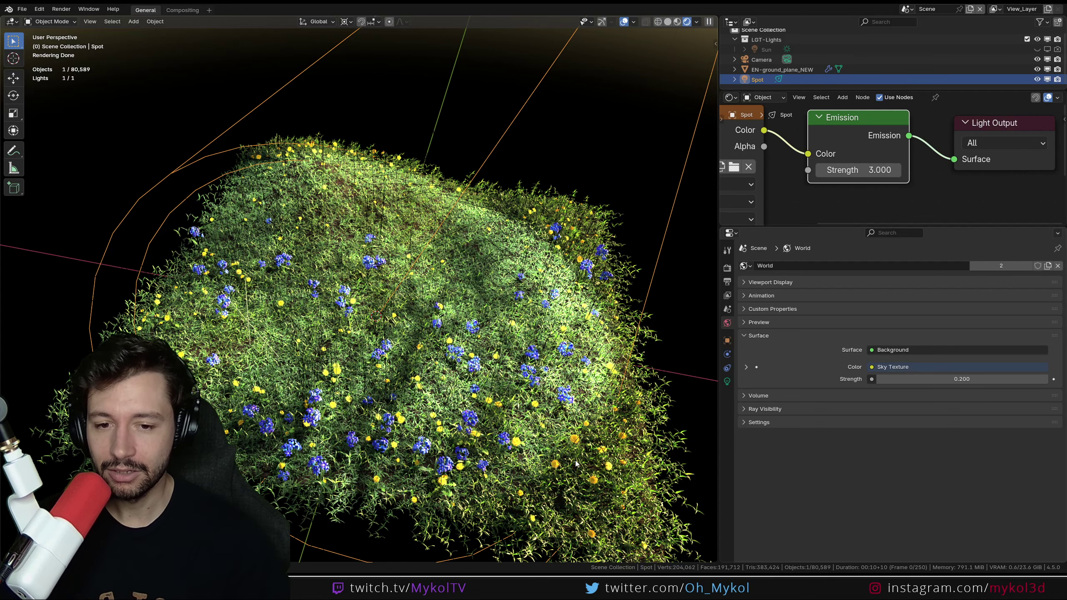
scroll(525, 394, down, 5)
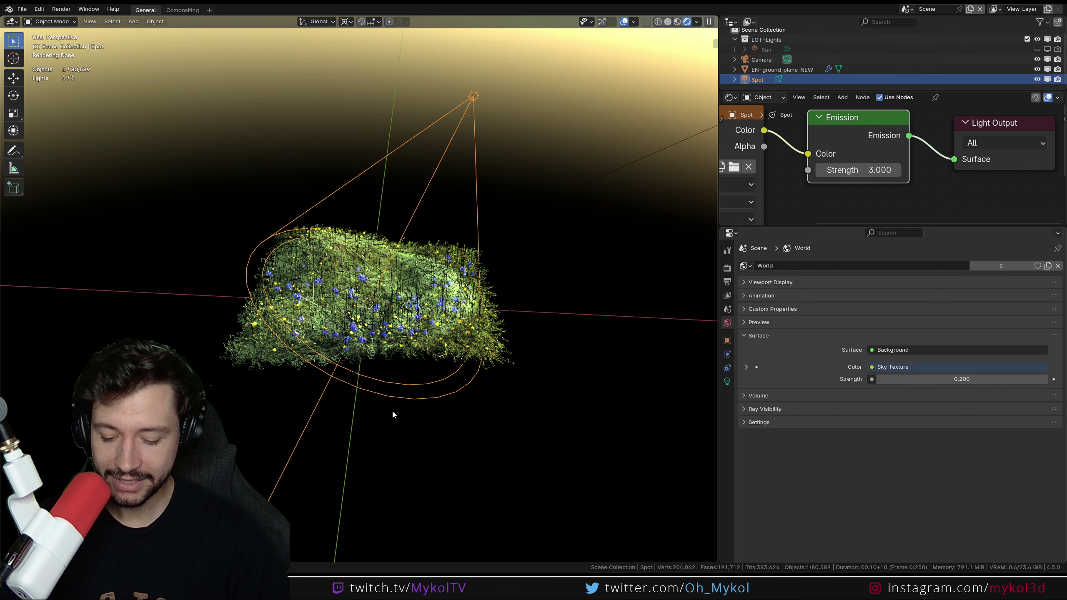
key(g)
click(424, 376)
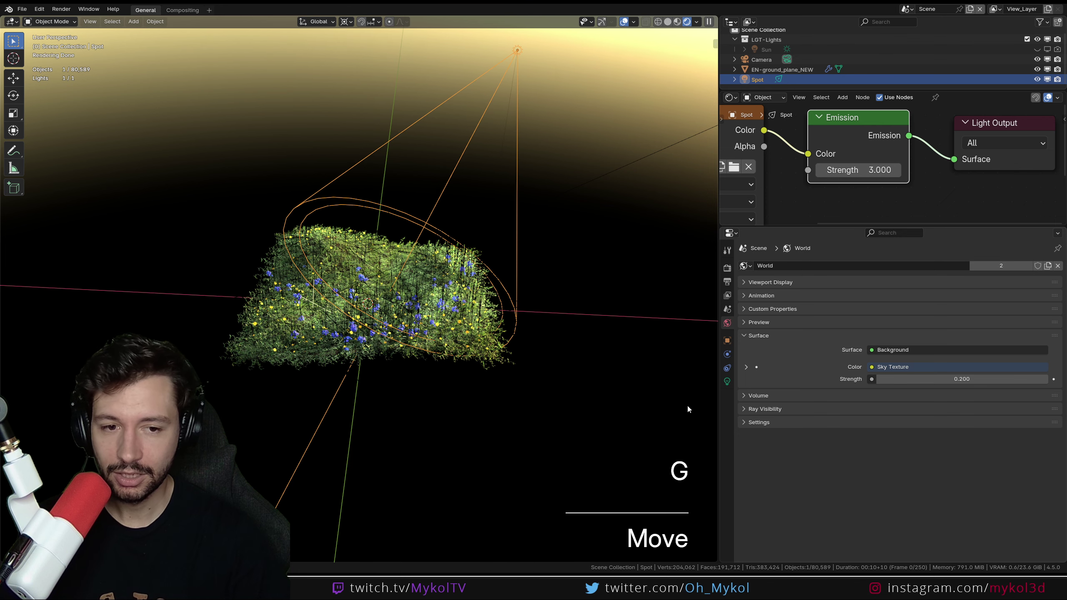
Widen the spot light's beam to a spot size of 76.2° so its cone covers the field
click(727, 381)
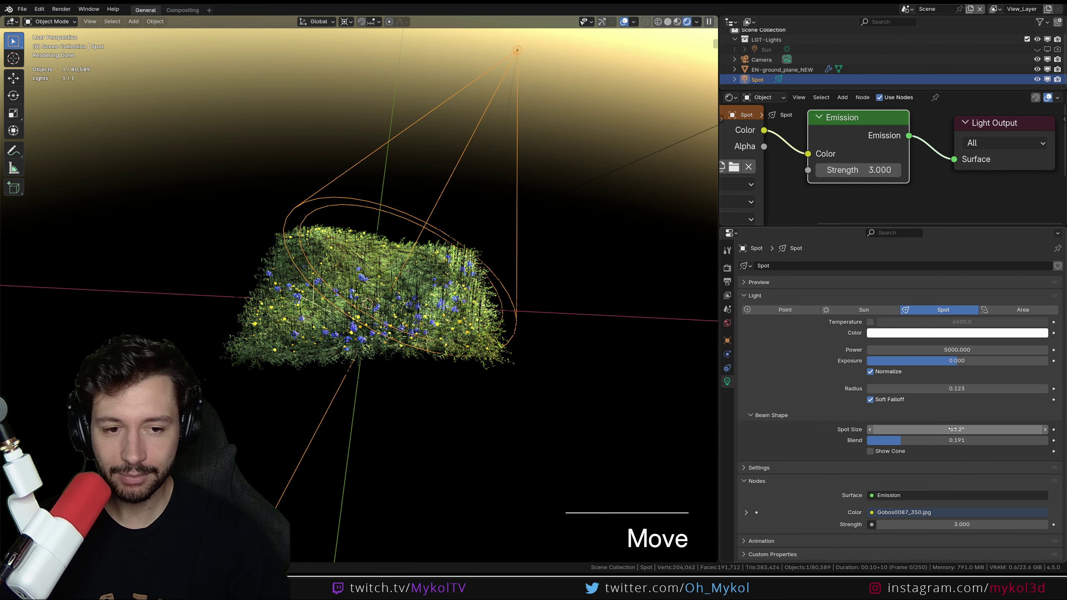
drag(956, 429, 978, 429)
middle_drag(420, 378, 441, 403)
scroll(446, 406, up, 6)
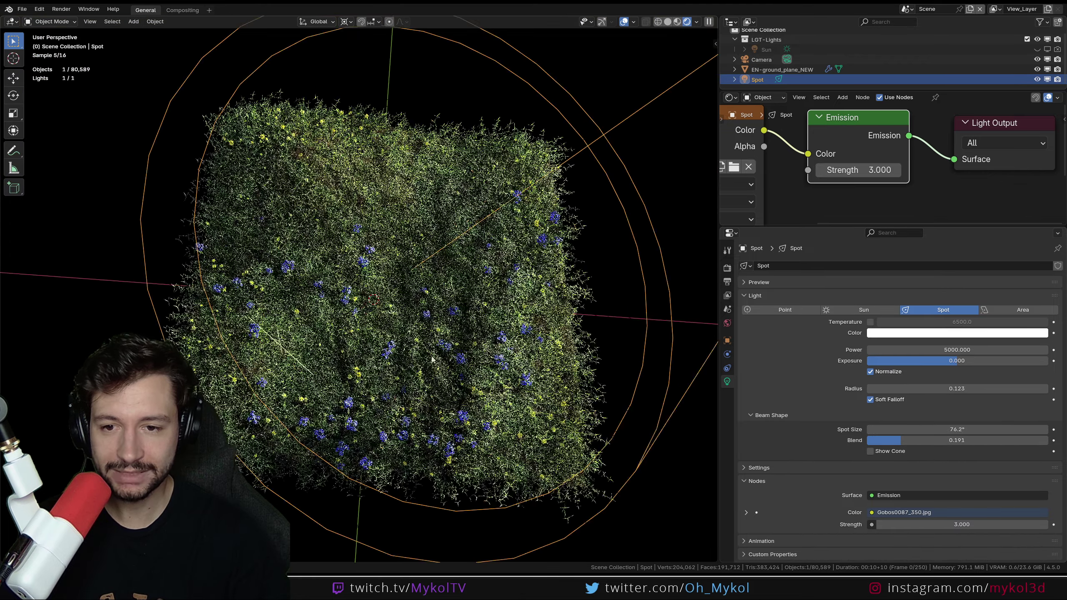
Rotate the spot light around its local Z axis to shift the projected tree shadows across the field
scroll(446, 407, up, 5)
shift+middle_drag(446, 407, 474, 257)
key(r)
key(z)
key(z)
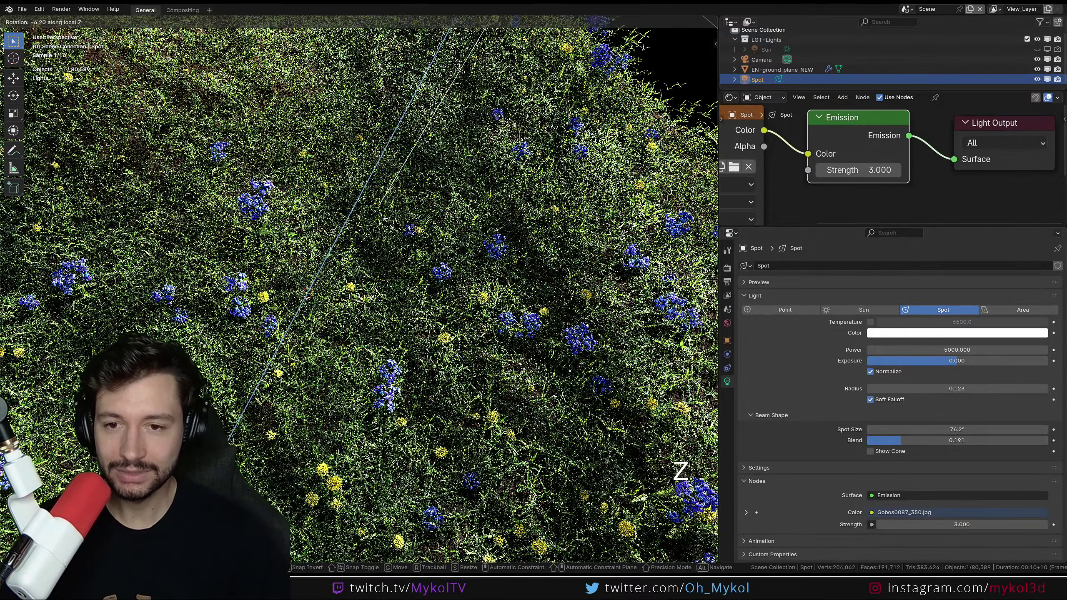
click(399, 229)
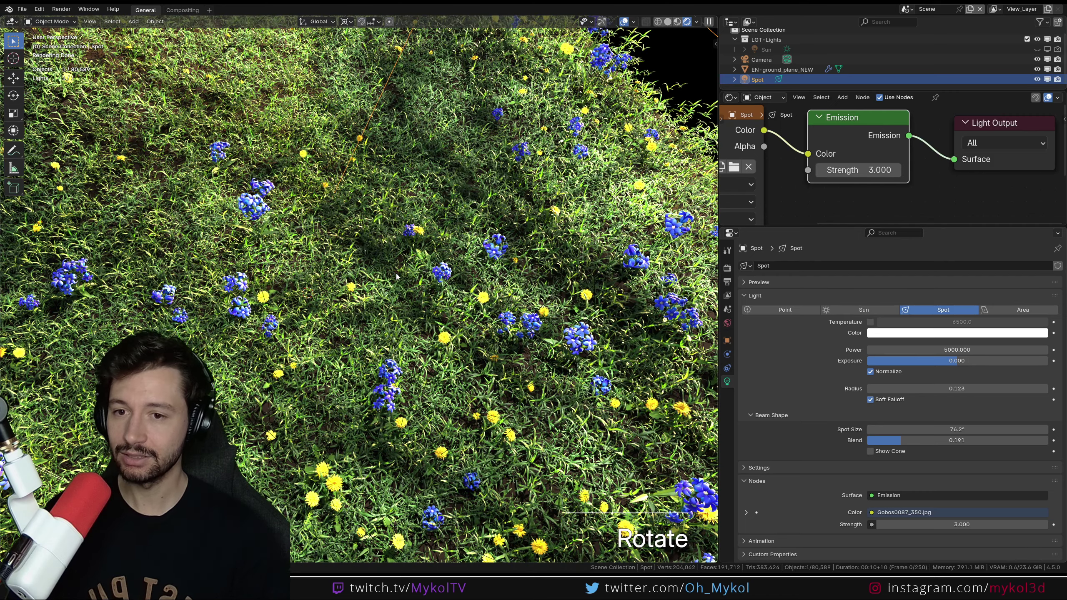
Set the spot light's radius to 0.2 for softer gobo shadows
click(984, 387)
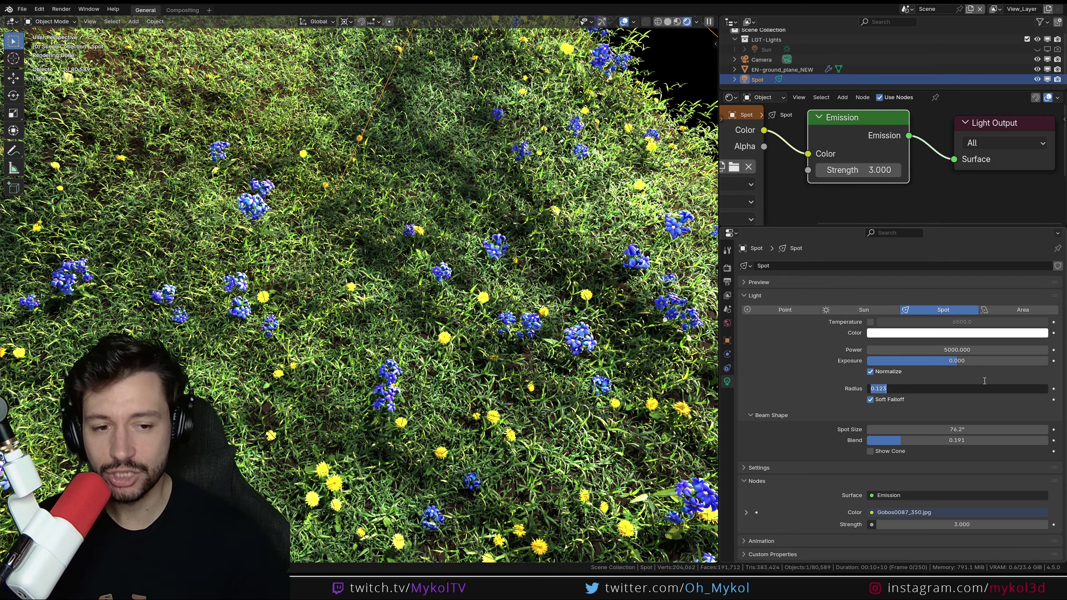
text(0)
key(Return)
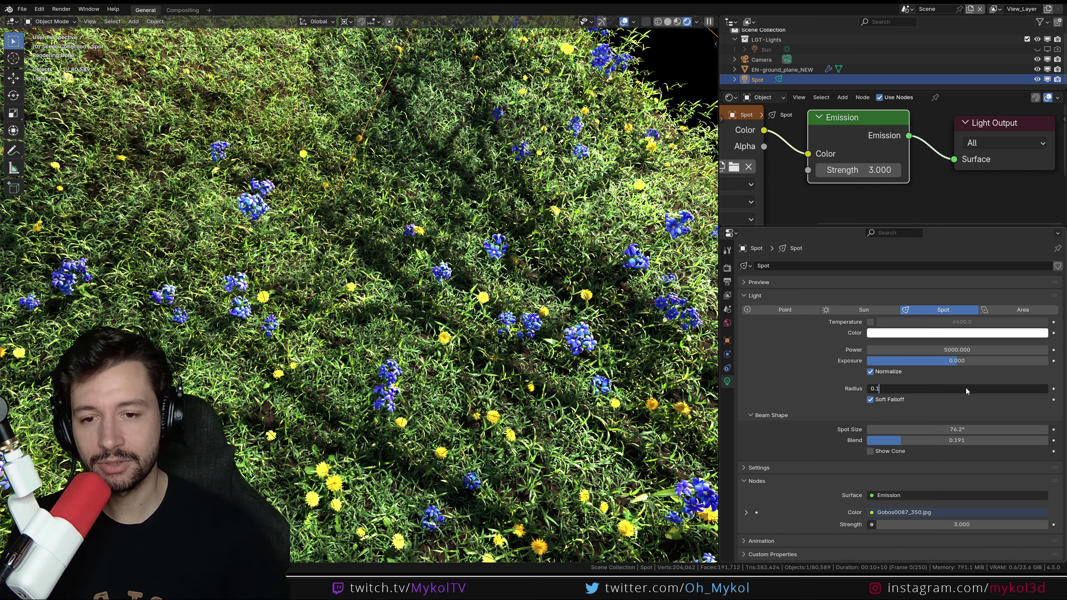
key(ctrl+a)
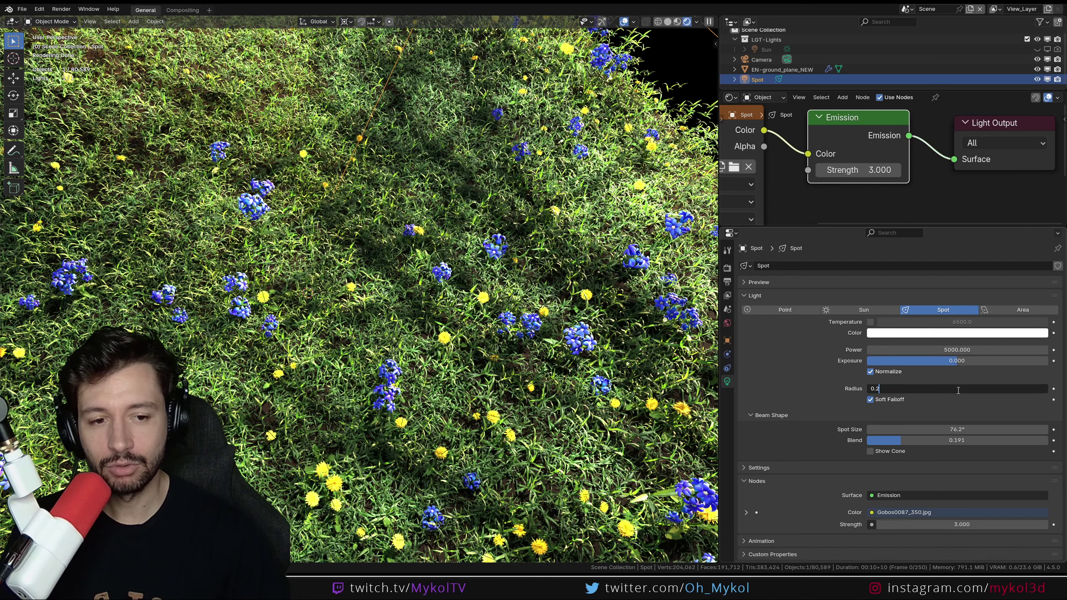
text(0.2)
key(Return)
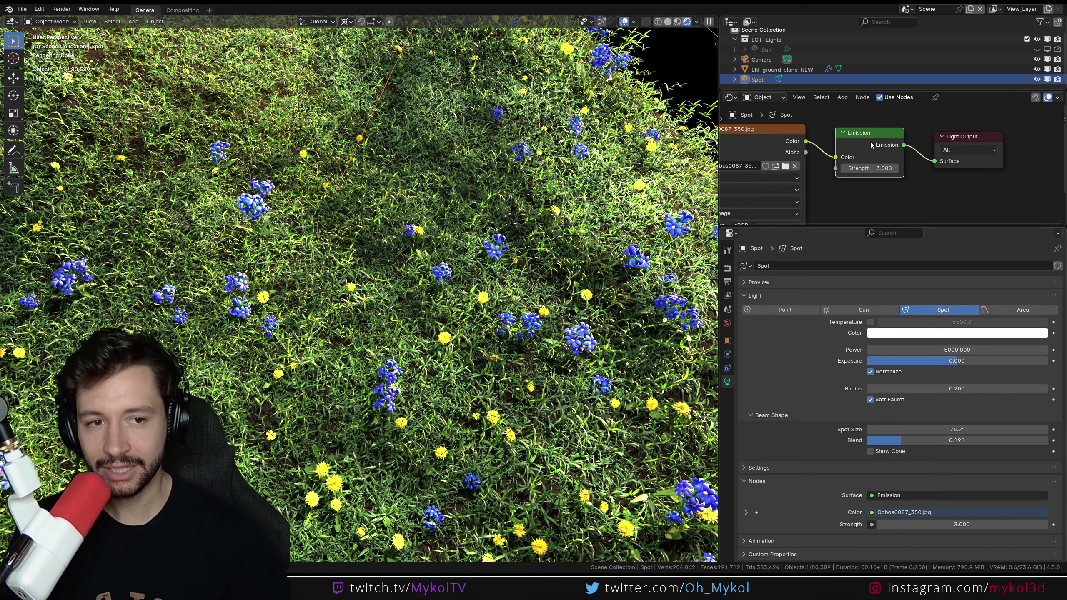
Replace the spot light's gobo image with LightFX_Gobo_Tree_Animated_03.png from the Downloads folder
scroll(870, 142, down, 3)
scroll(881, 181, up, 2)
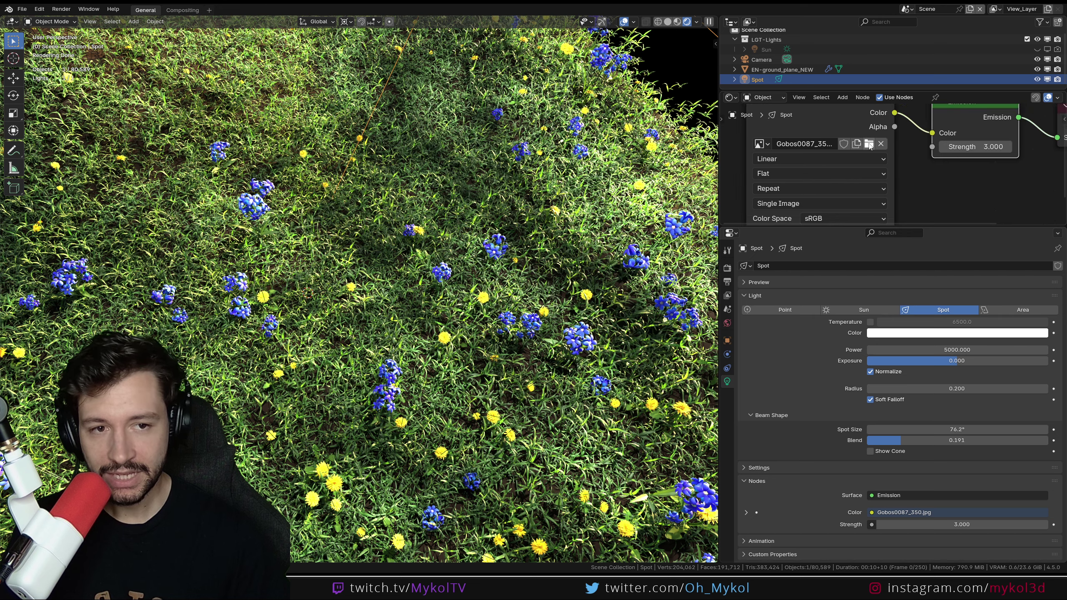
click(869, 144)
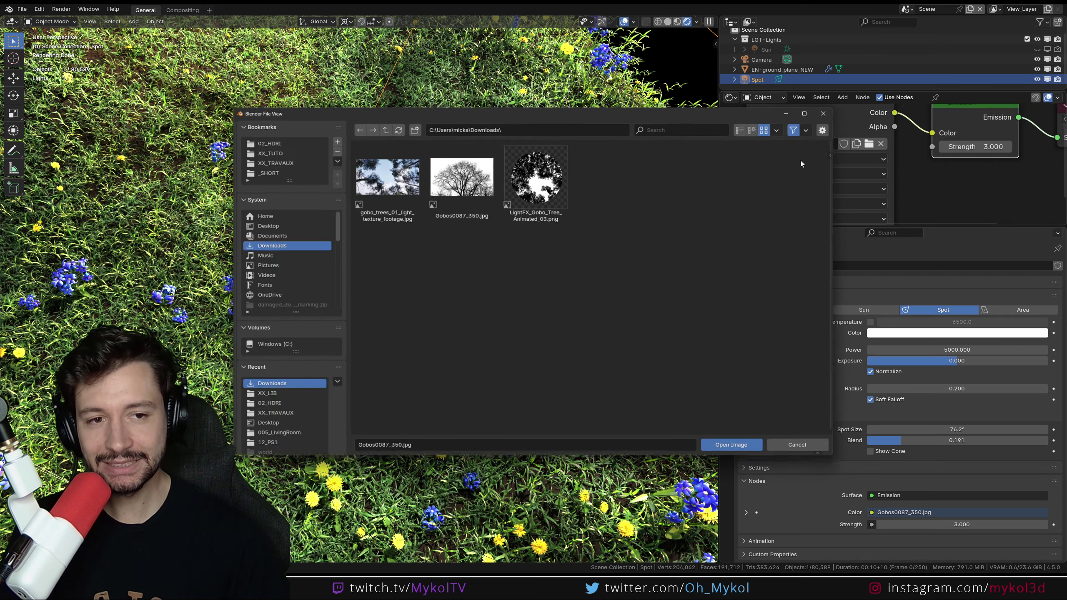
double_click(522, 178)
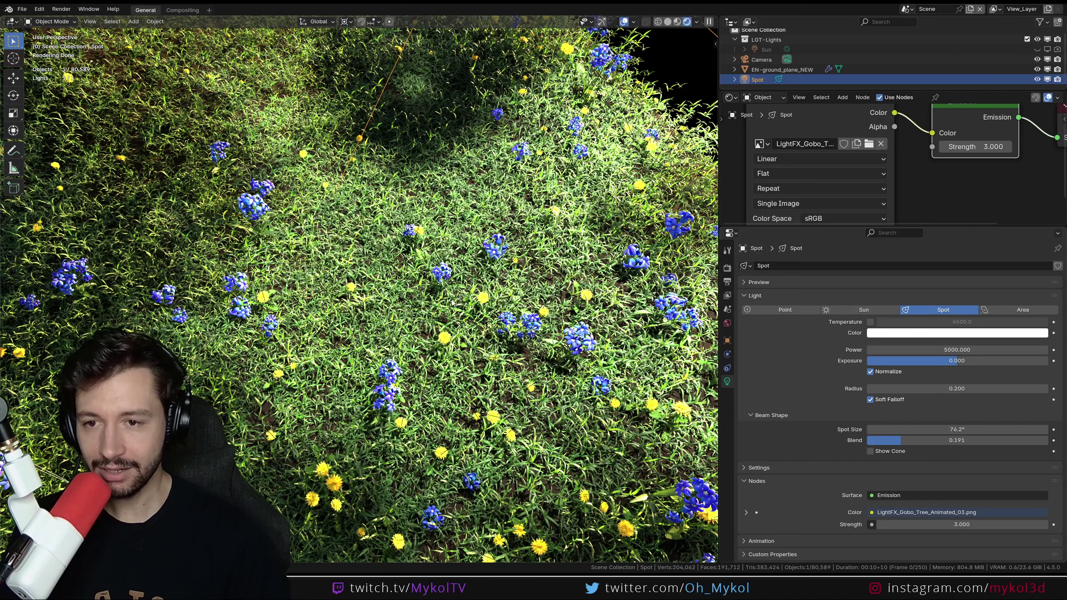
scroll(453, 304, down, 8)
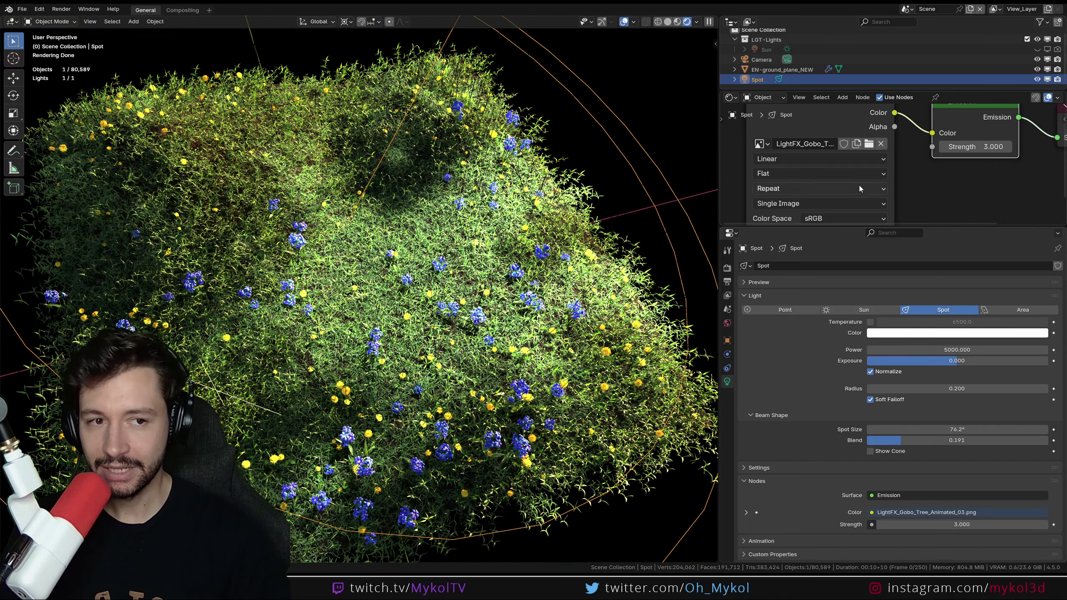
Disconnect the gobo image from the Emission color to compare the lighting without it, and reconnect it
middle_drag(1006, 160, 927, 192)
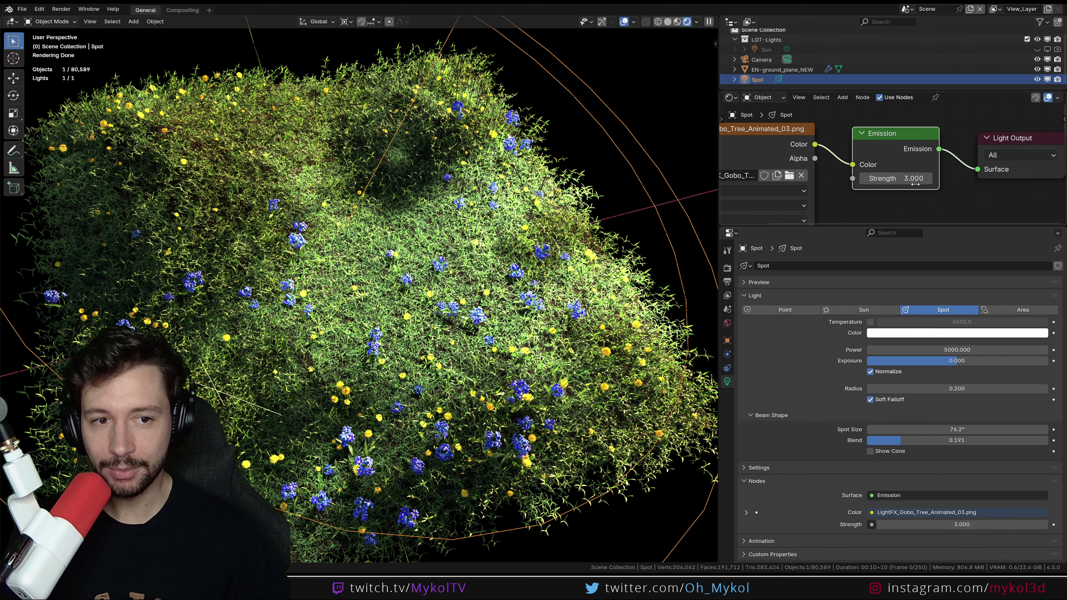
drag(845, 166, 834, 162)
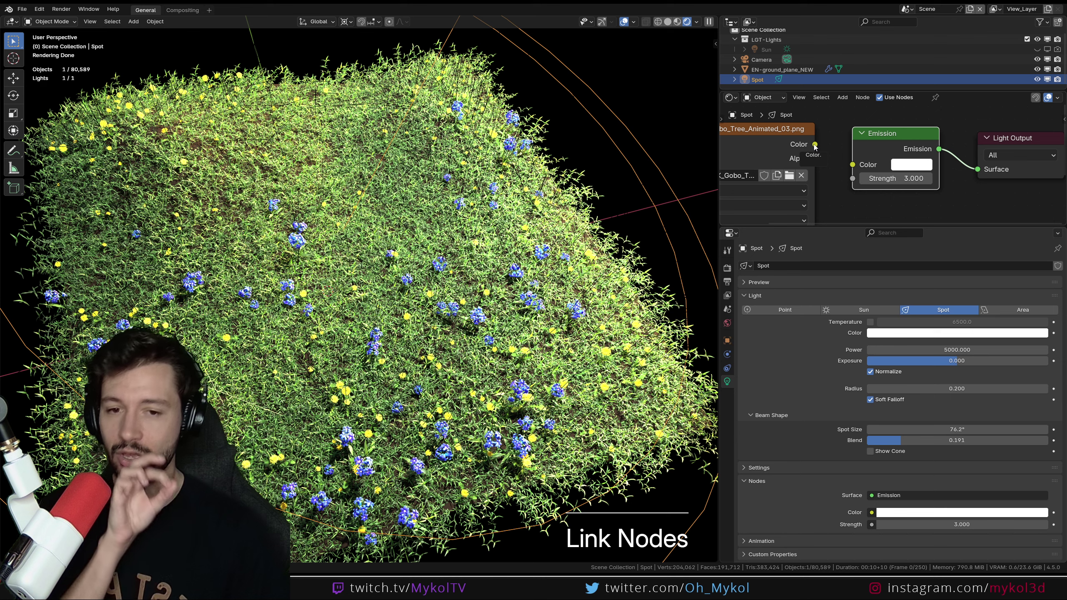
drag(814, 146, 849, 168)
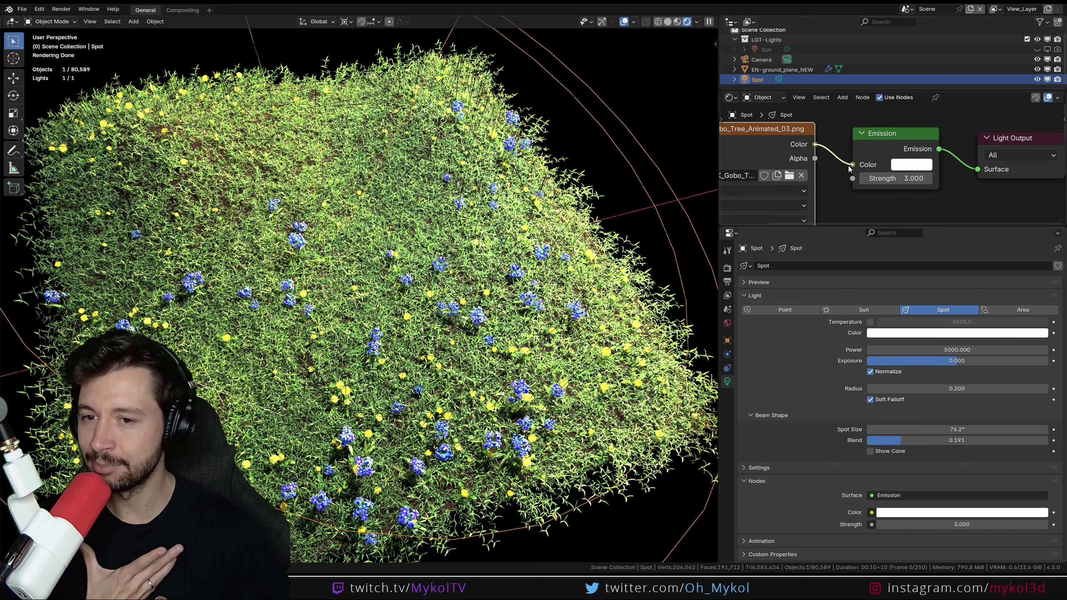
drag(850, 168, 851, 165)
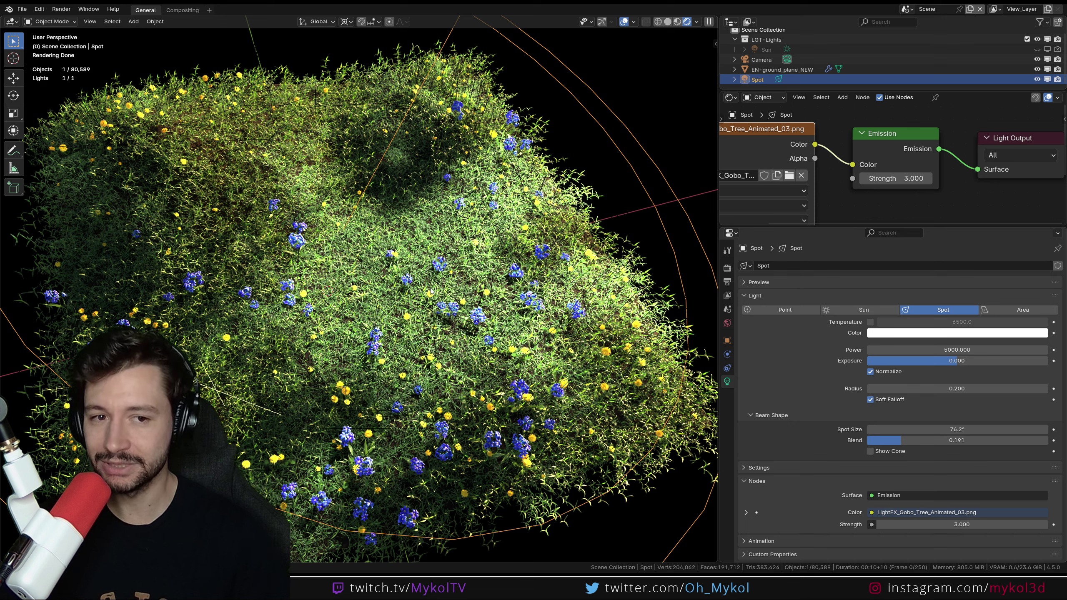
scroll(763, 198, down, 4)
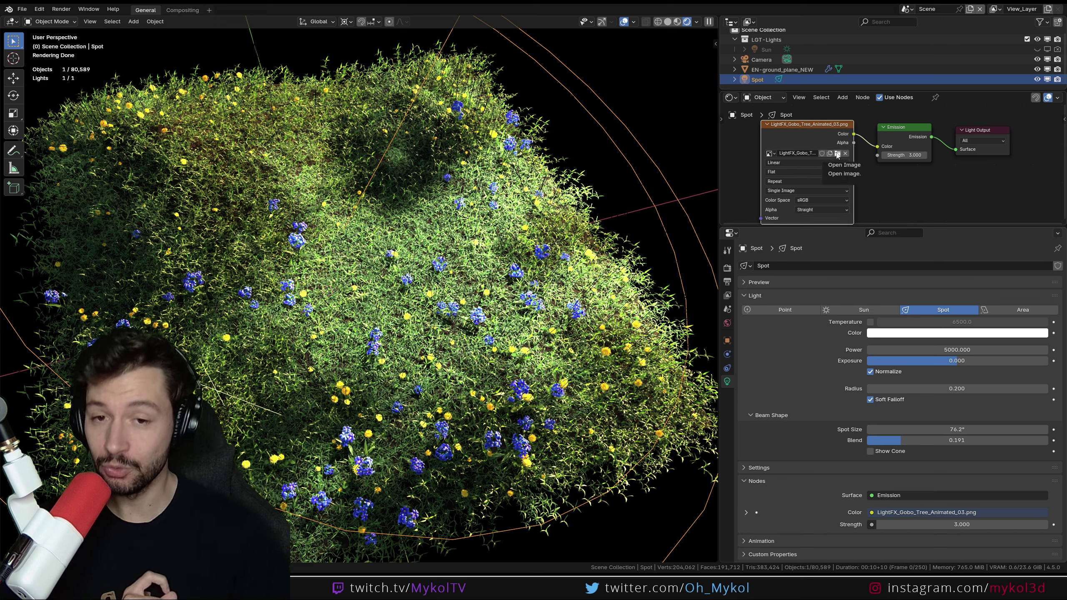
click(837, 154)
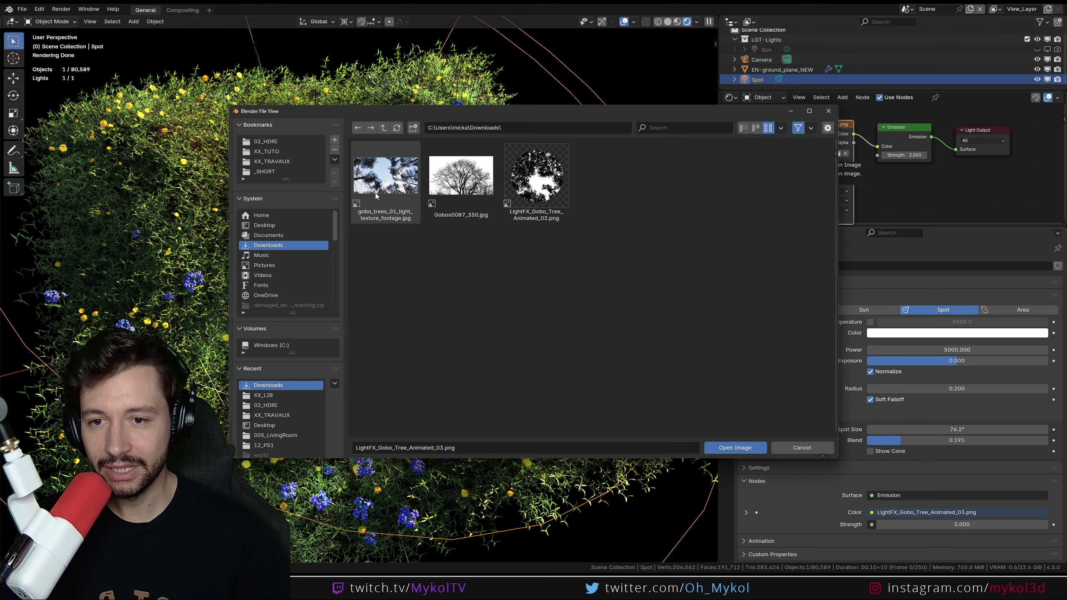
click(379, 180)
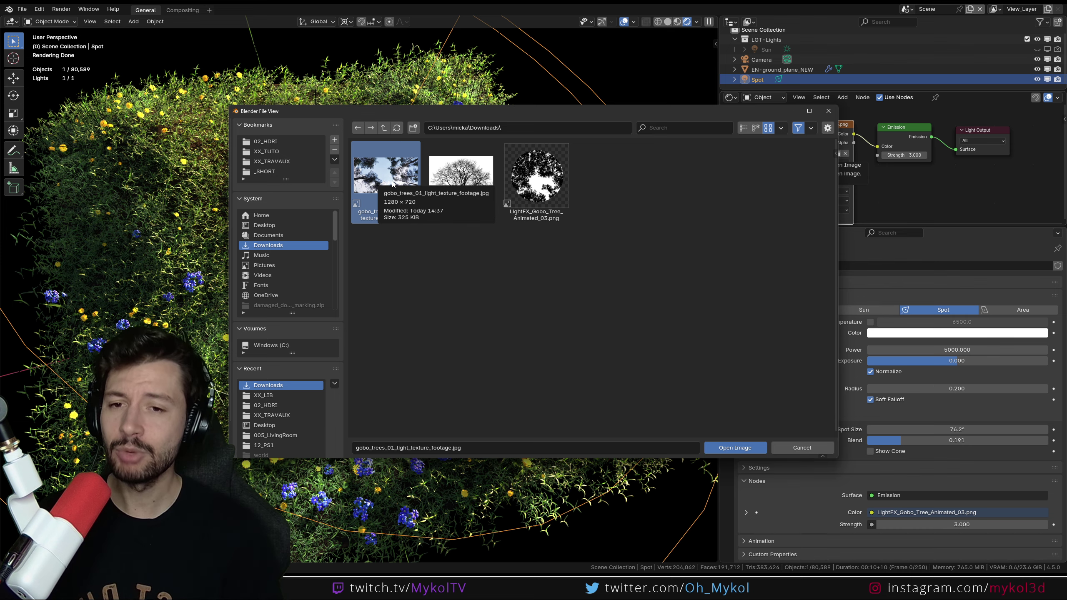
click(830, 115)
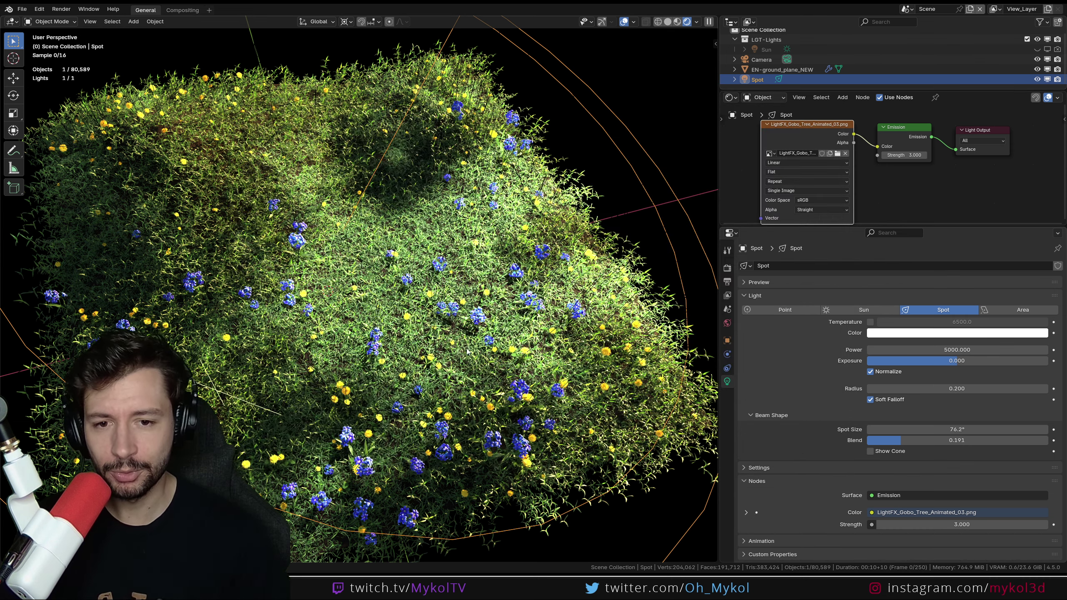
Turn off the viewport display of the GeometryNodes modifier on EN-ground_plane_NEW to hide the grass and flowers
click(533, 199)
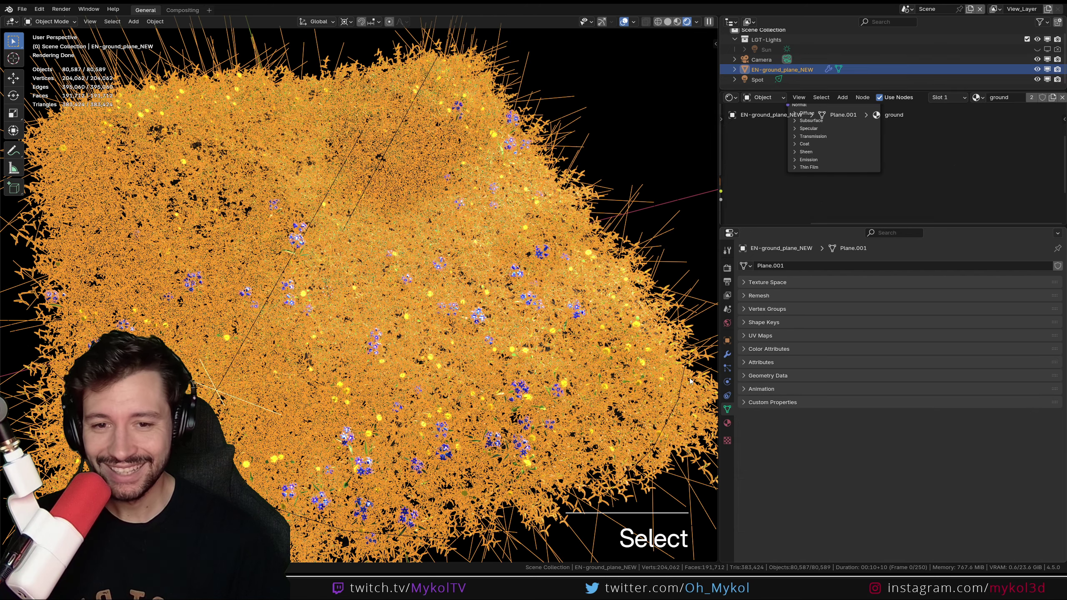
click(727, 355)
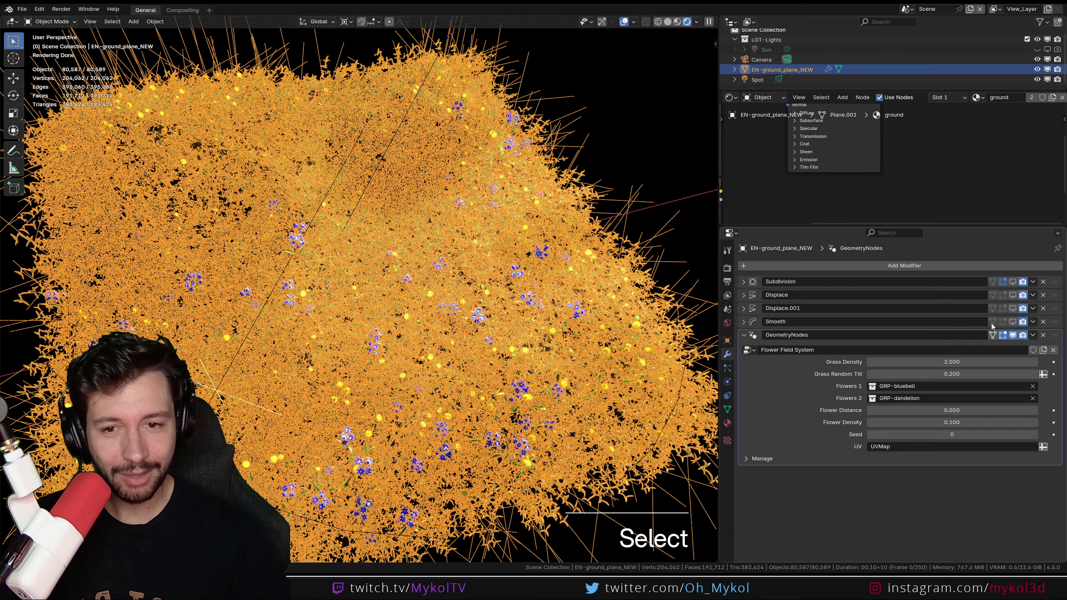
click(1013, 335)
middle_drag(785, 131, 785, 187)
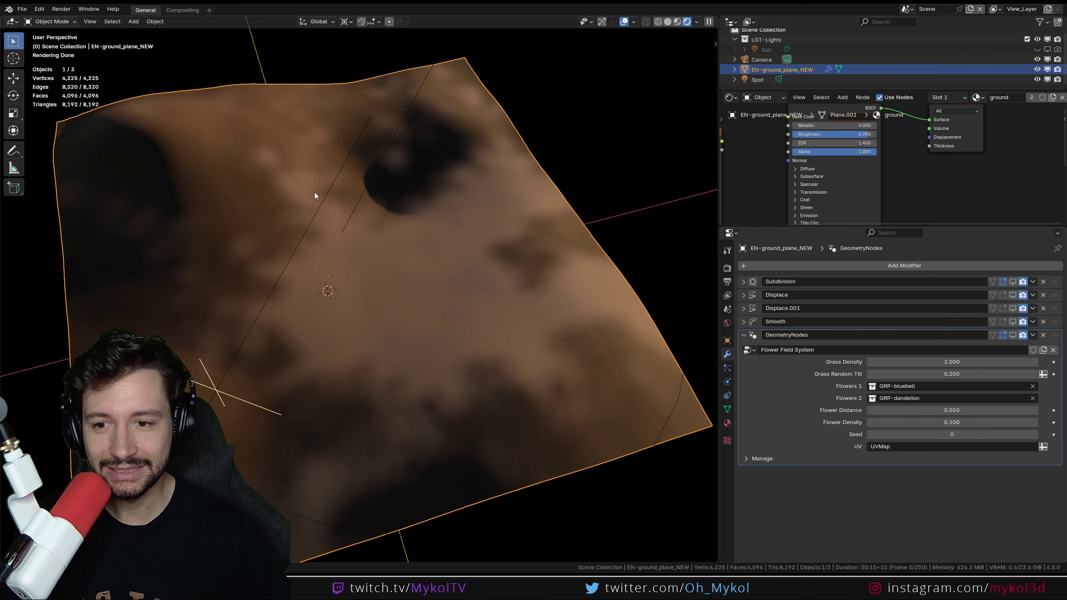
Load gobo_trees_01_light_texture_footage.jpg as the gobo image of the spot light
click(386, 151)
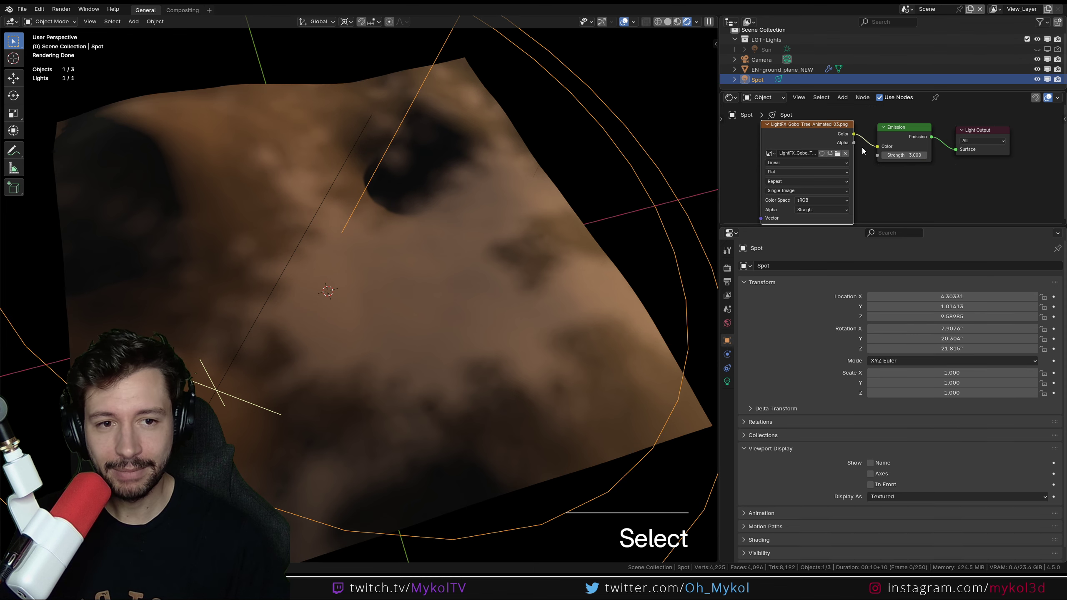
click(837, 153)
click(386, 186)
double_click(386, 185)
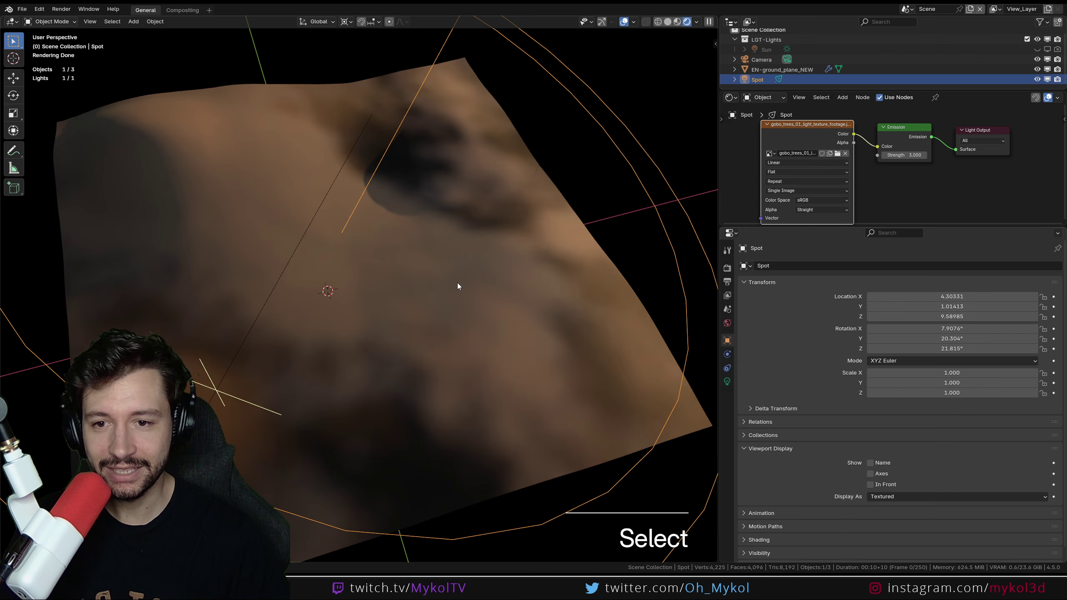
scroll(839, 172, up, 1)
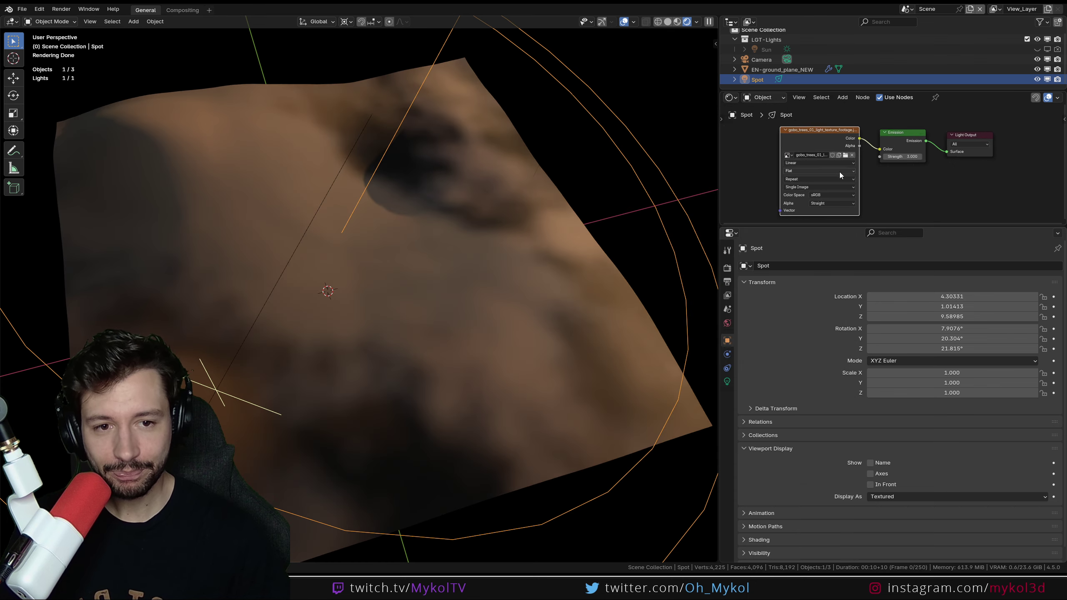
Try an Emission strength of 17.5 and a smaller scale for the gobo spot light, and undo the change
scroll(397, 266, down, 2)
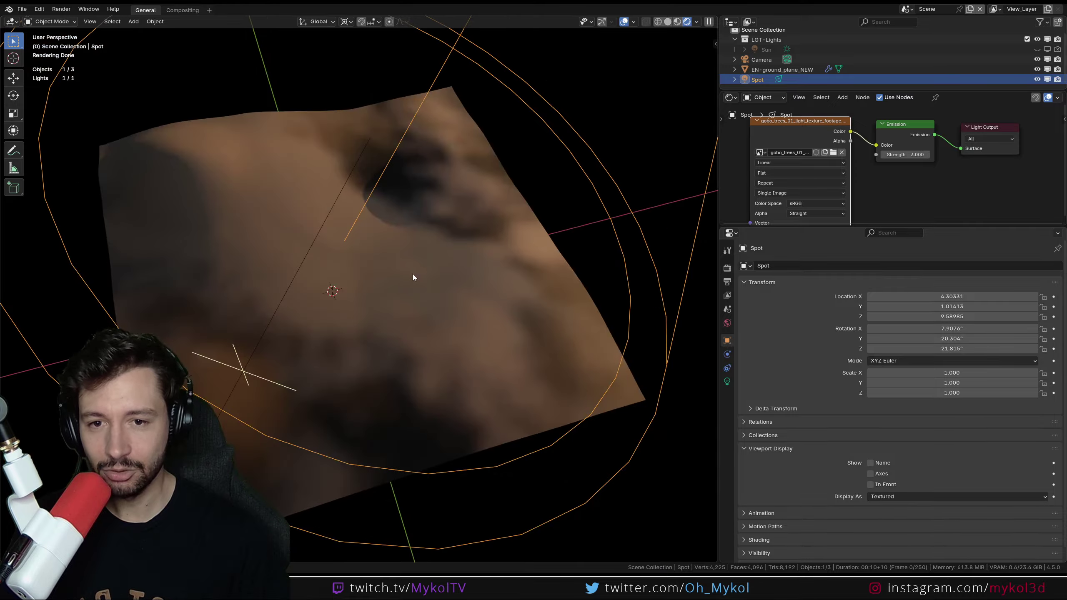
drag(905, 154, 954, 155)
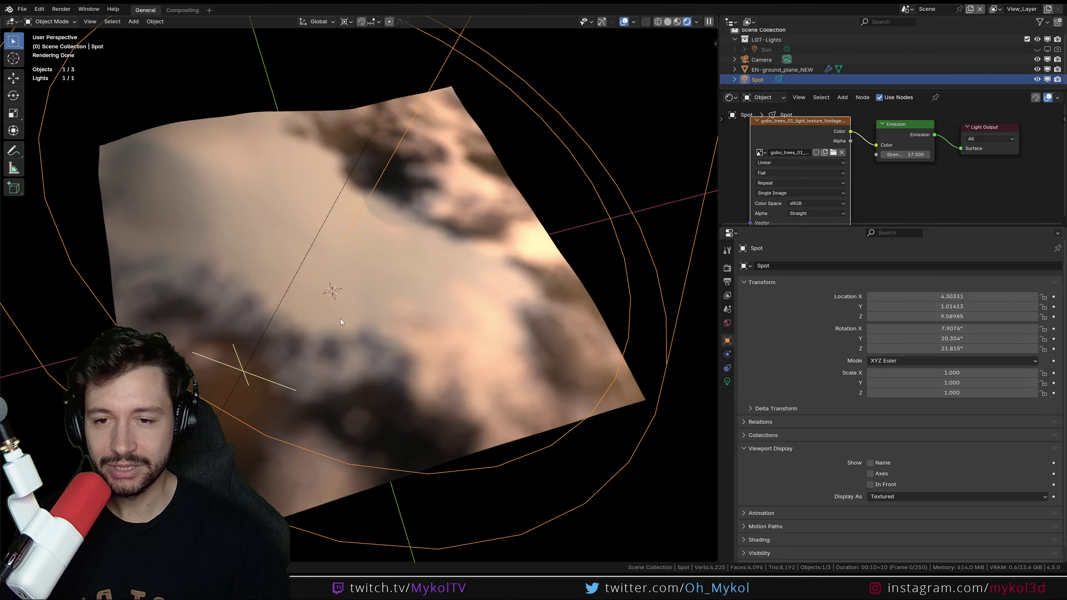
scroll(340, 320, down, 2)
key(s)
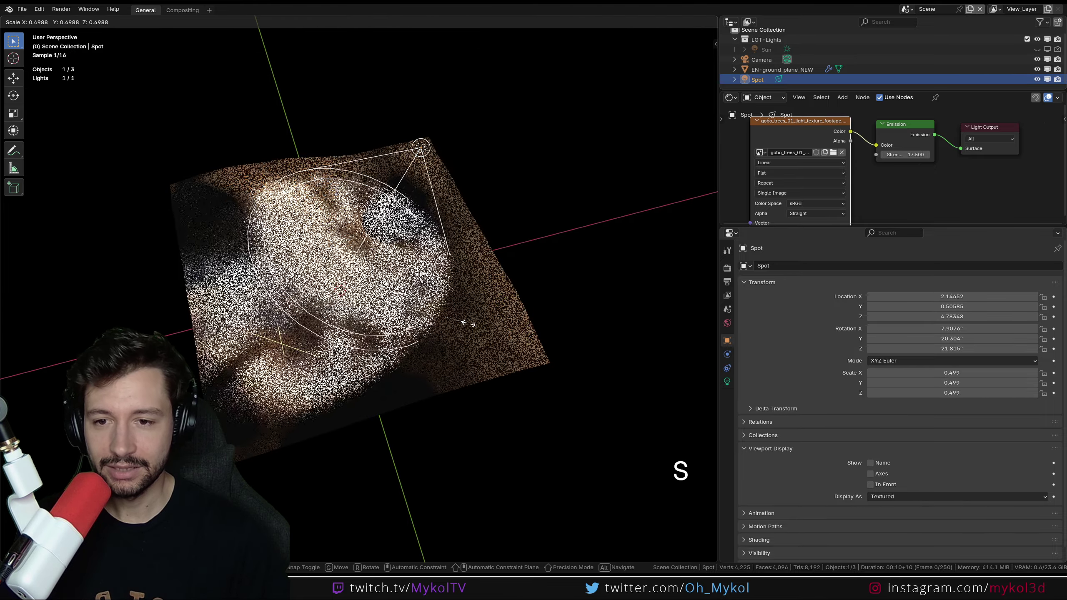
key(Escape)
key(ctrl+z)
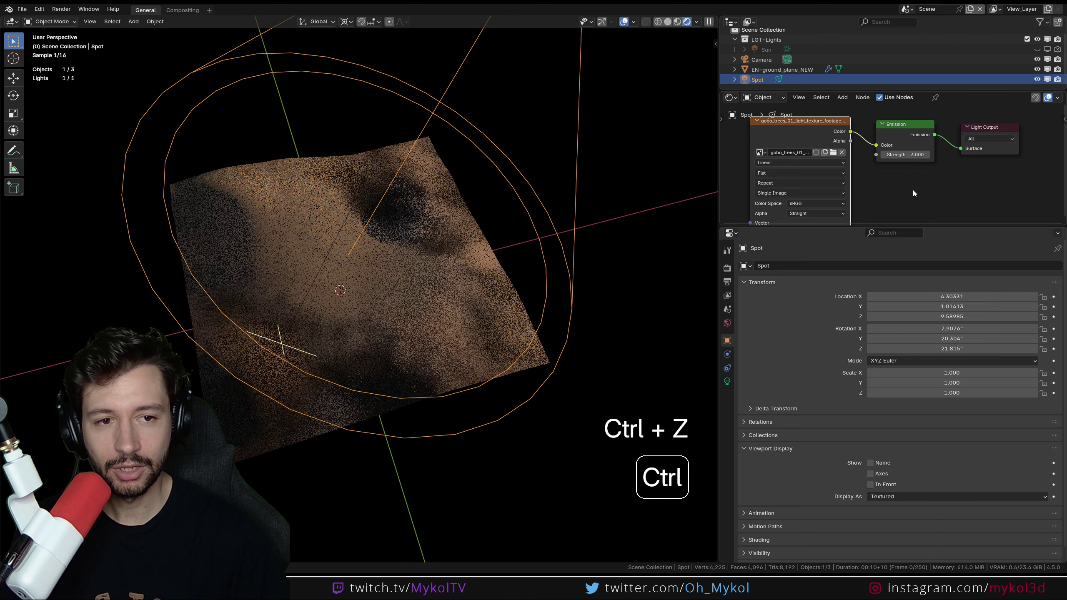
Set the spot light's radius to 0 so the gobo projects sharp shadows
click(727, 381)
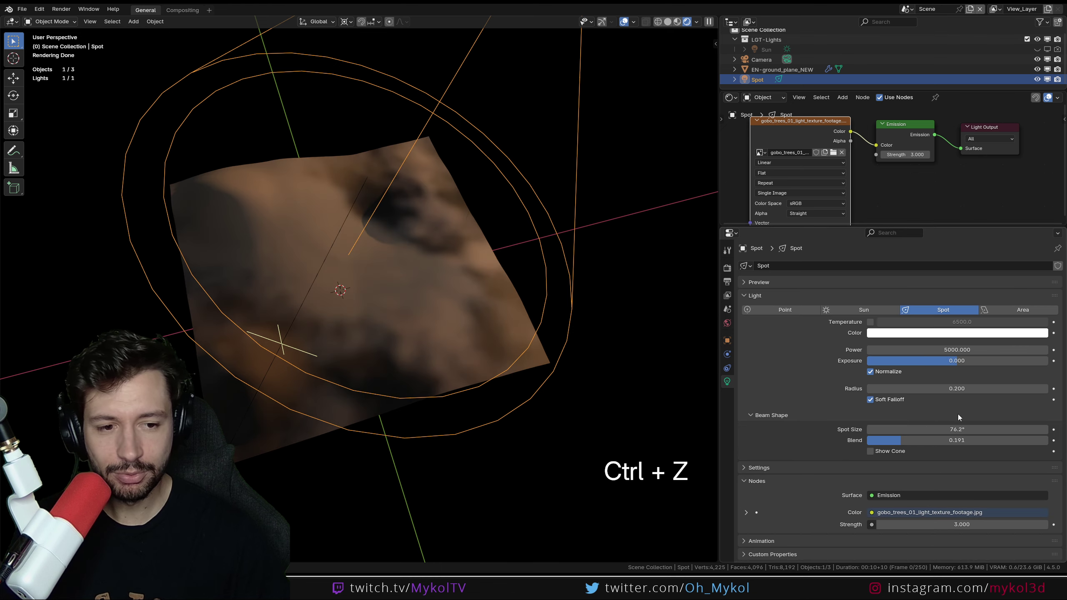
drag(958, 387, 940, 387)
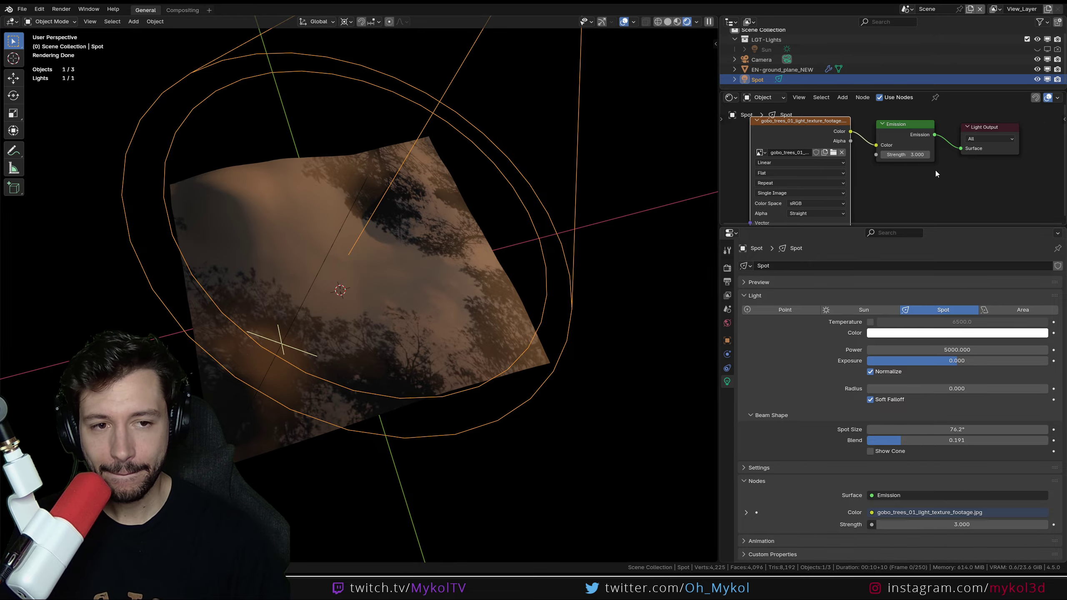
Try scaling down the spot light to concentrate the gobo projection on the ground plane, and undo the resize
key(s)
click(299, 349)
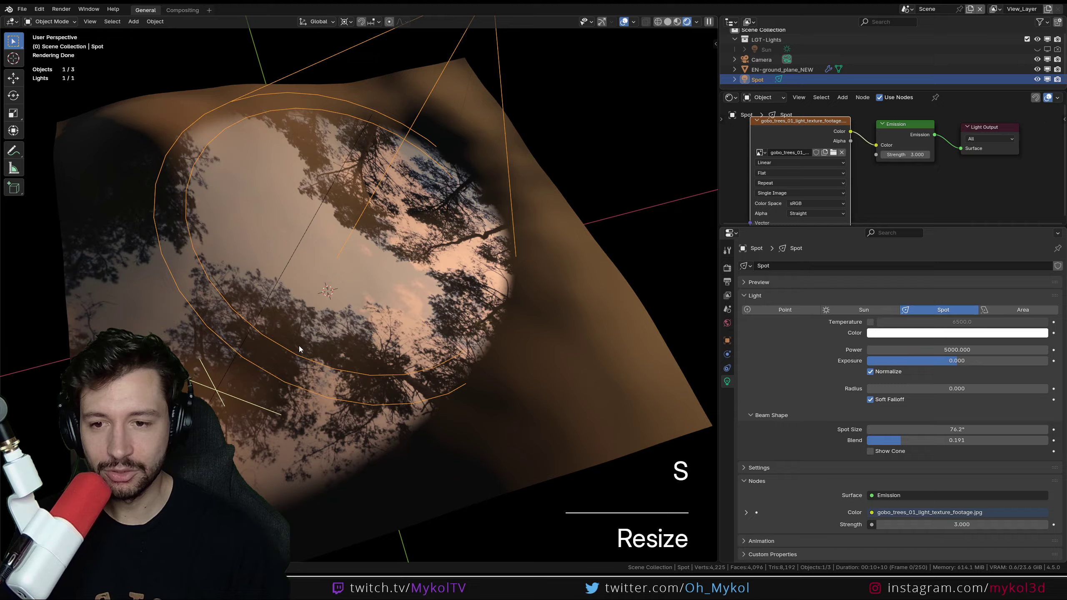
scroll(294, 336, up, 4)
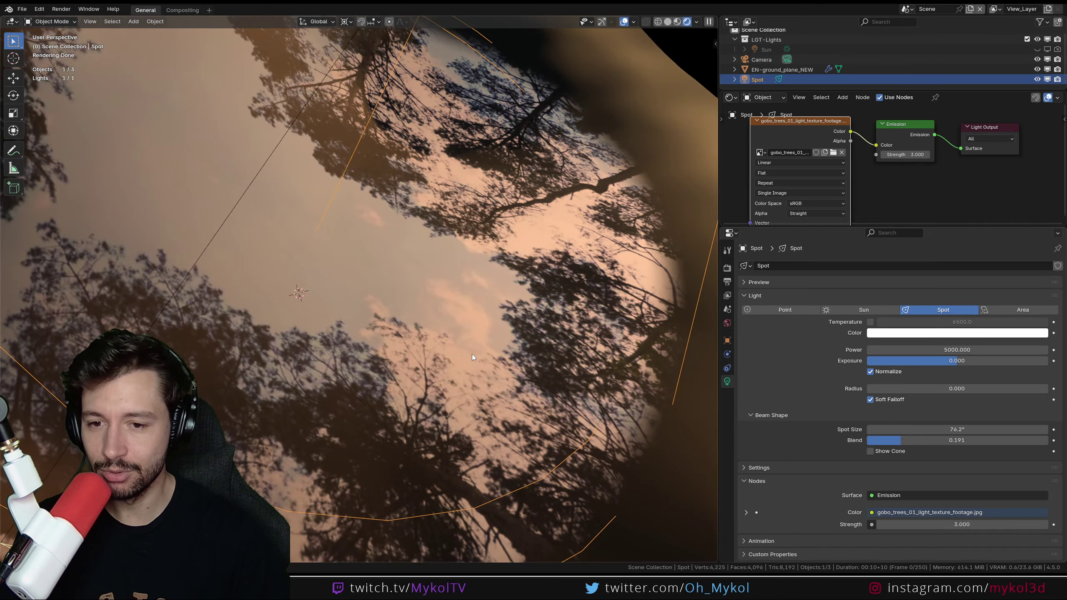
middle_drag(472, 357, 396, 204)
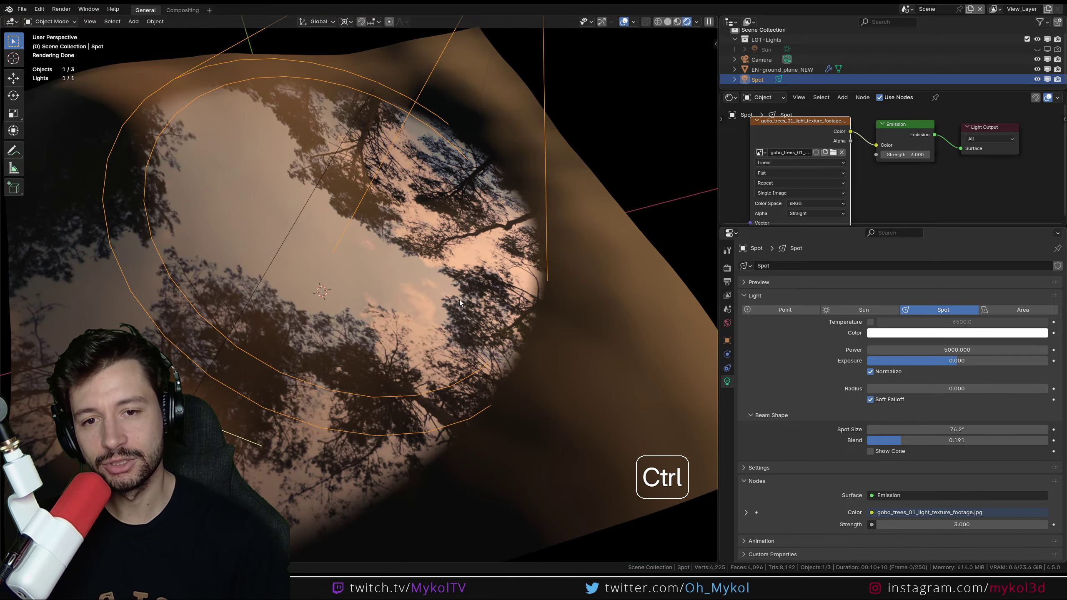
key(ctrl+z)
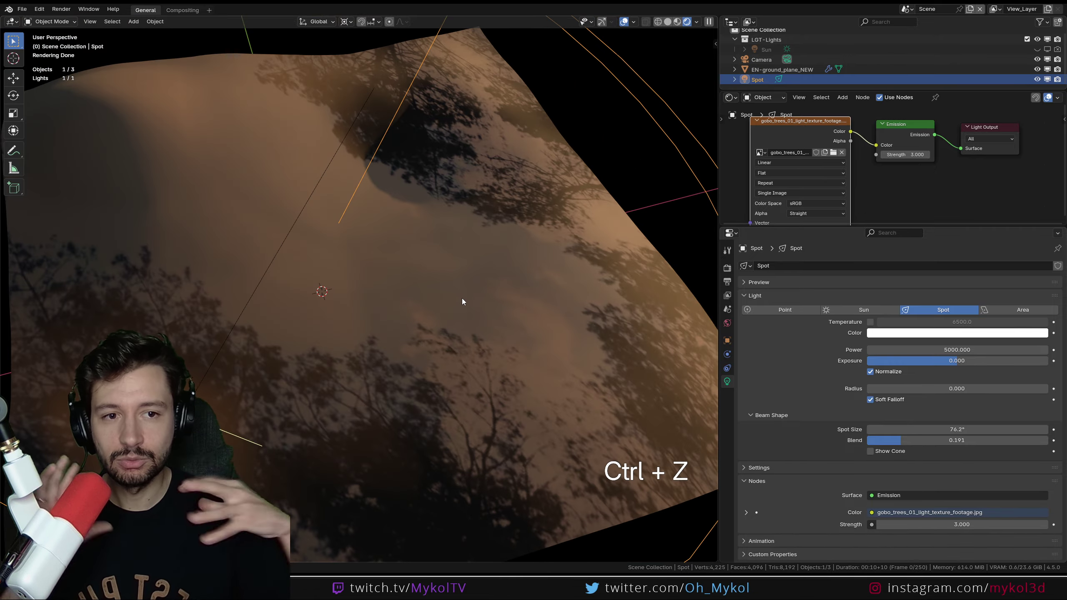
Disconnect the gobo image from the Emission color and turn on the viewport display of EN-ground_plane_NEW's GeometryNodes modifier
scroll(882, 176, down, 2)
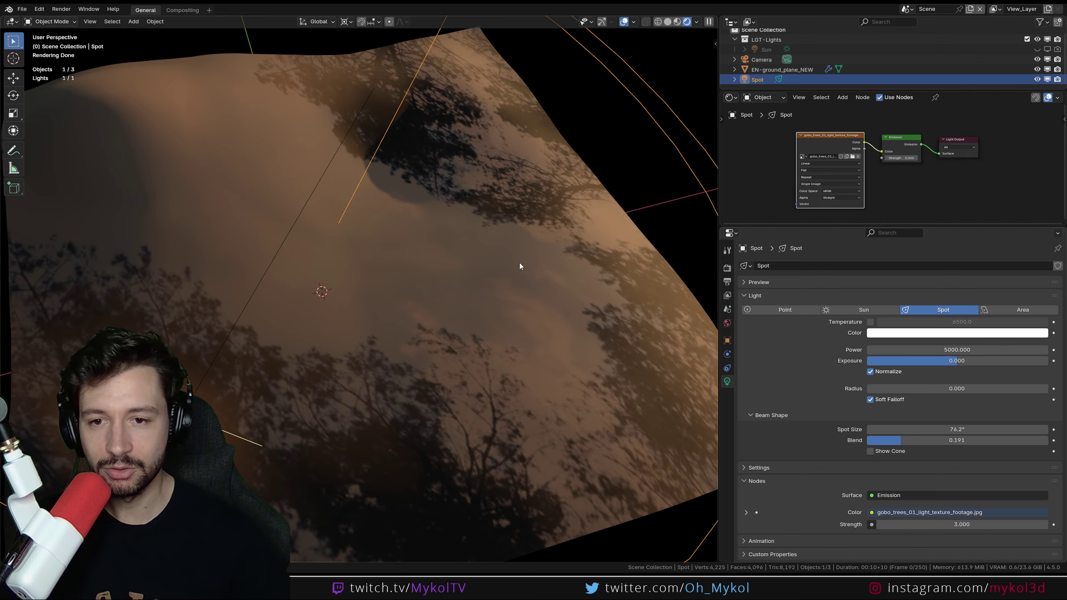
drag(881, 152, 868, 148)
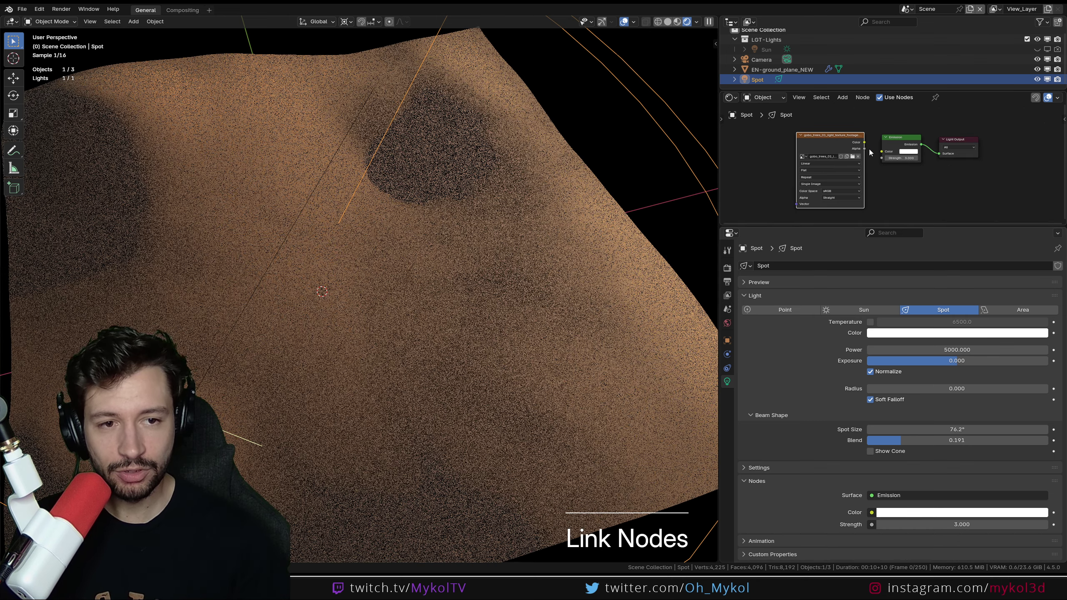
click(520, 265)
click(727, 354)
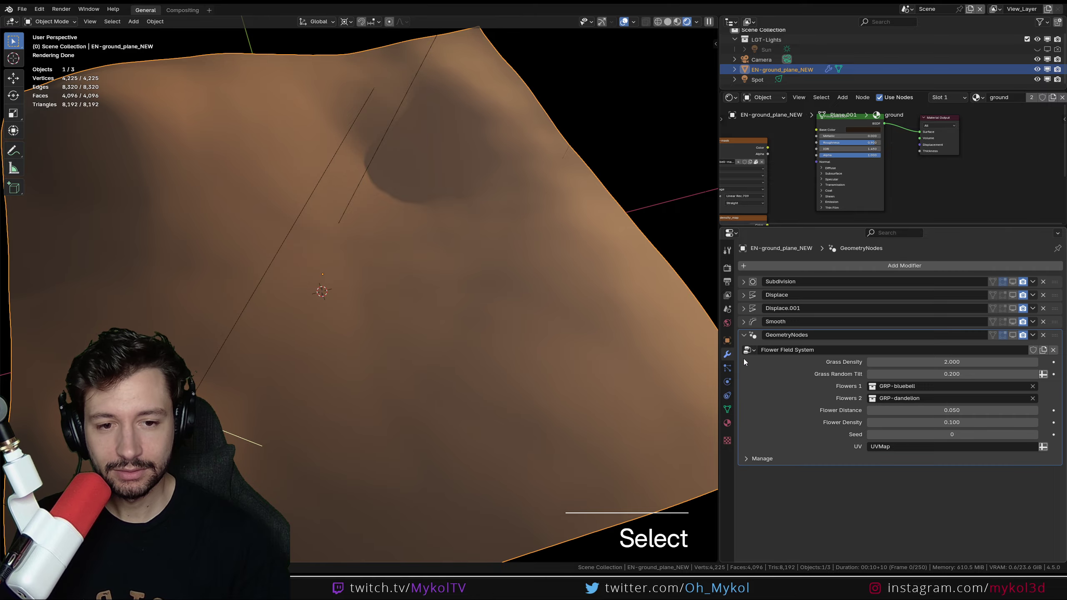
click(1013, 335)
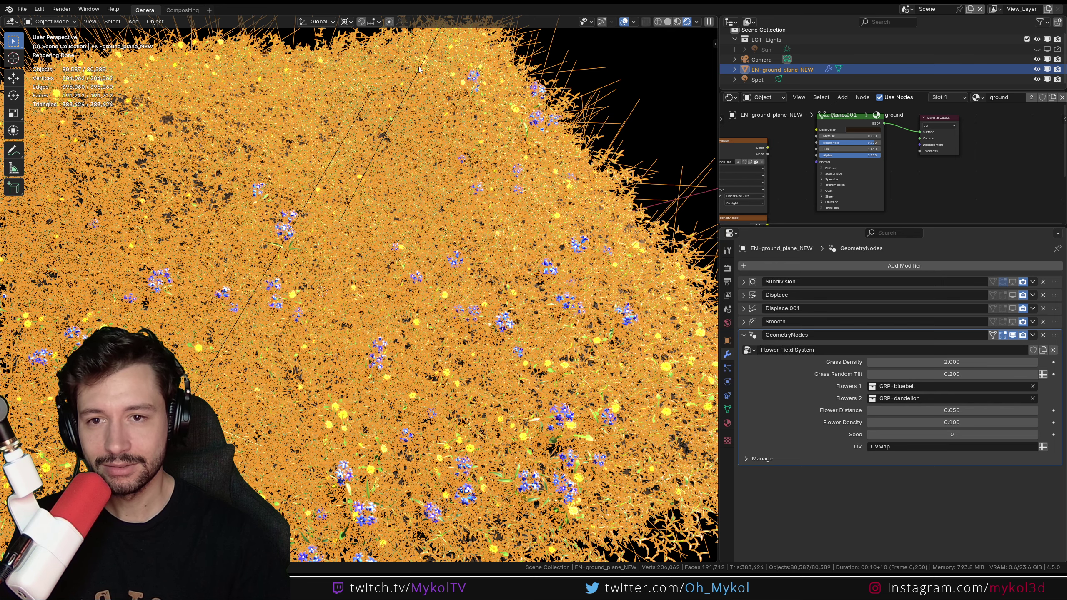
Hide the viewport overlays to view the flower field without the gobo, and reconnect the spot light's gobo image to the Emission color
click(487, 67)
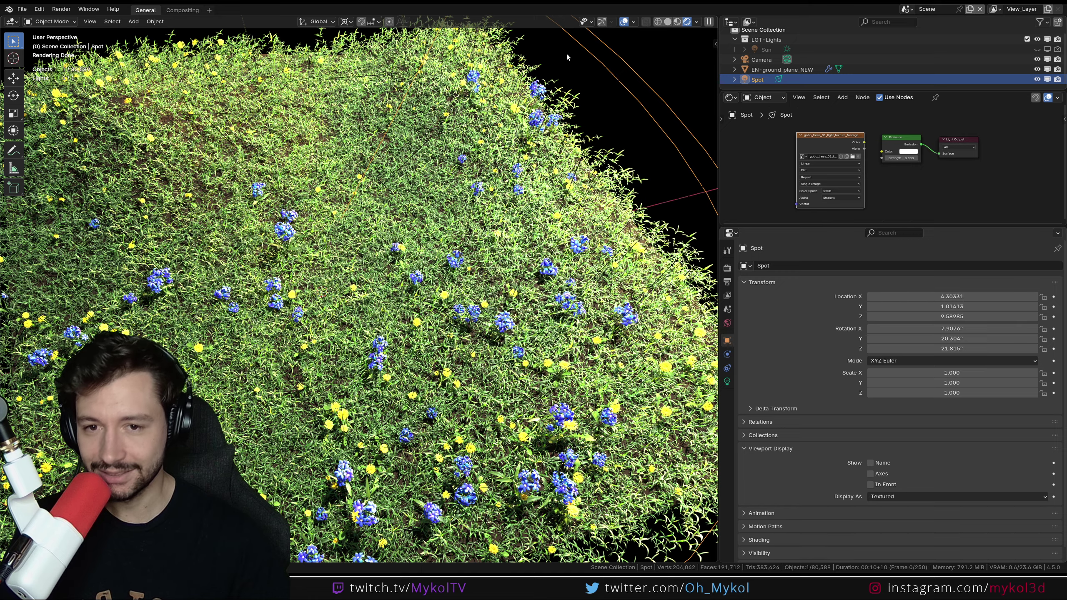
click(623, 25)
scroll(394, 244, down, 5)
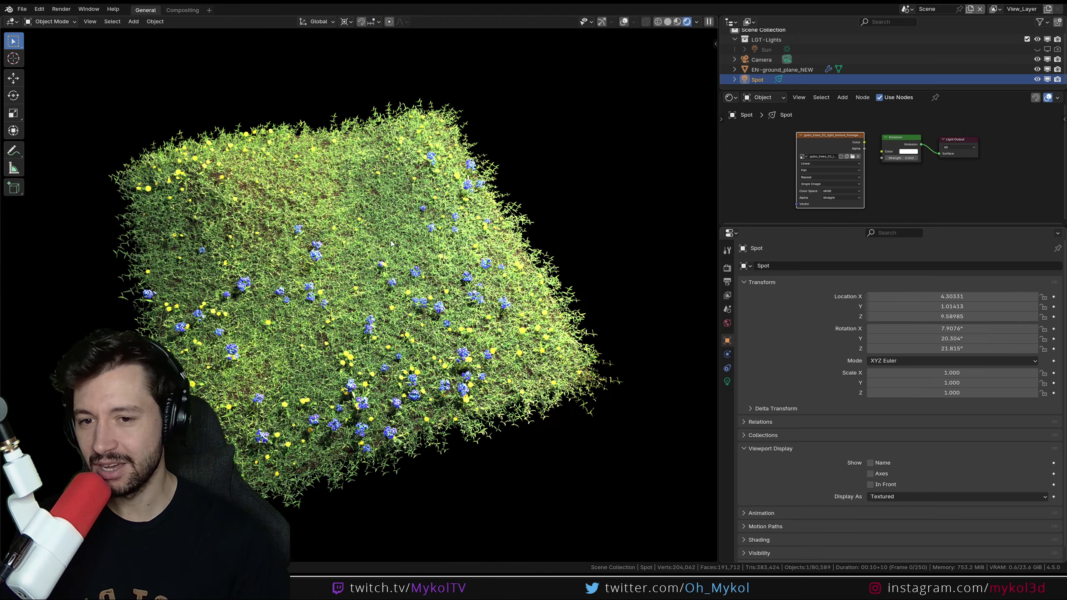
scroll(394, 244, up, 5)
shift+middle_drag(415, 262, 442, 241)
scroll(856, 139, up, 4)
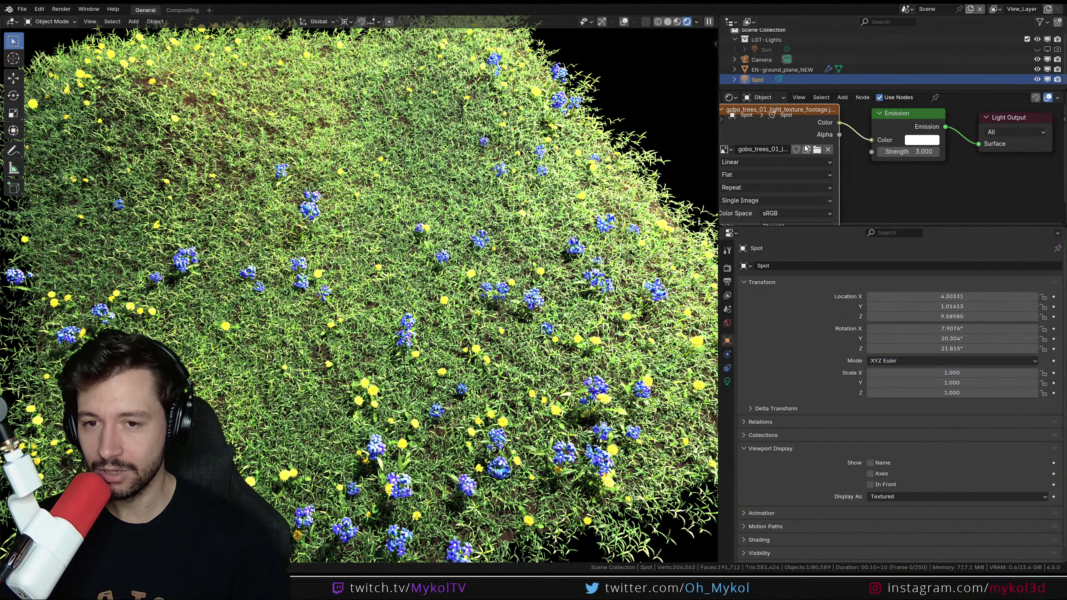
drag(806, 148, 871, 139)
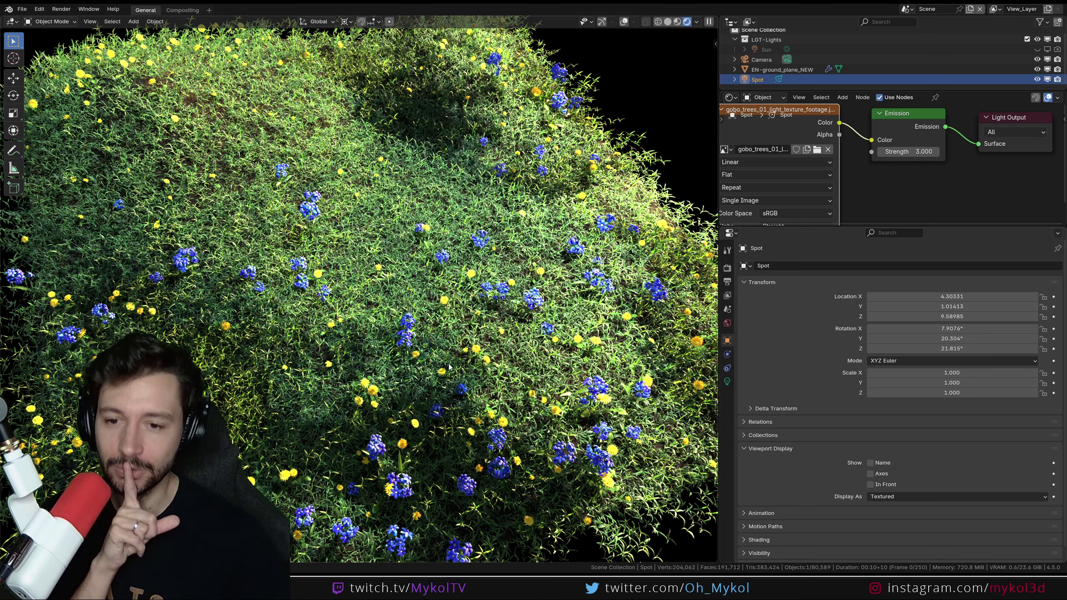
Examine the gobo's shadows across the flower field from above and from oblique angles
scroll(266, 330, down, 5)
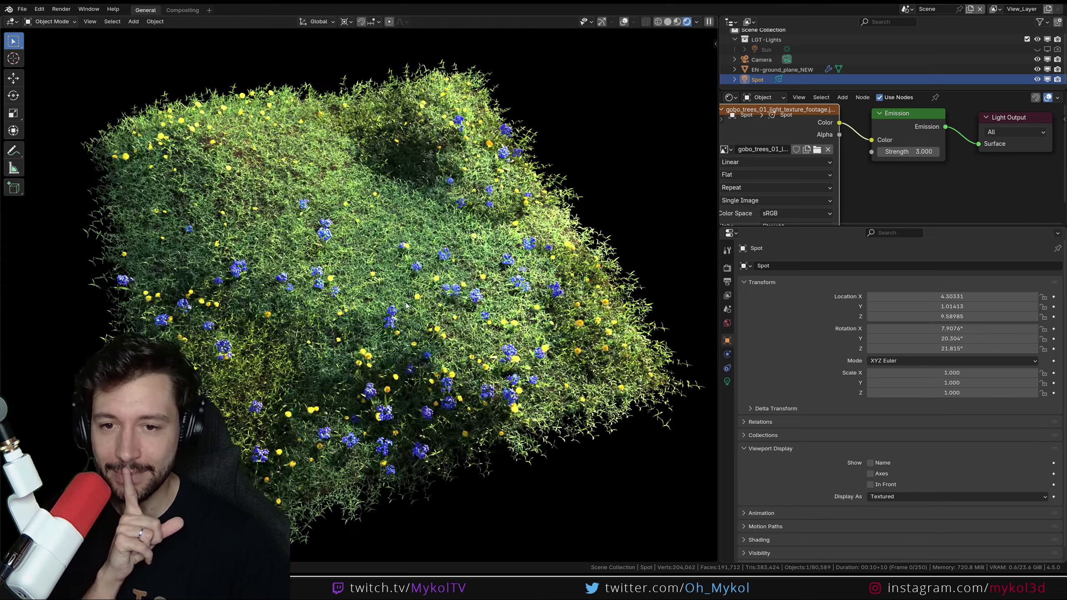
key(KP_7)
scroll(406, 350, up, 3)
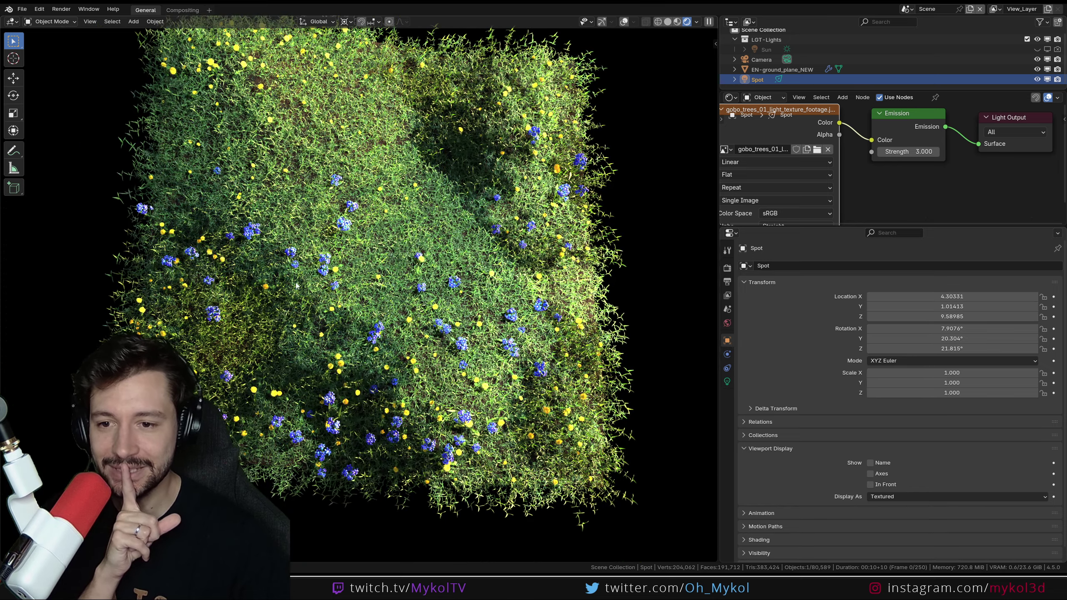
middle_drag(316, 302, 354, 306)
scroll(355, 306, up, 4)
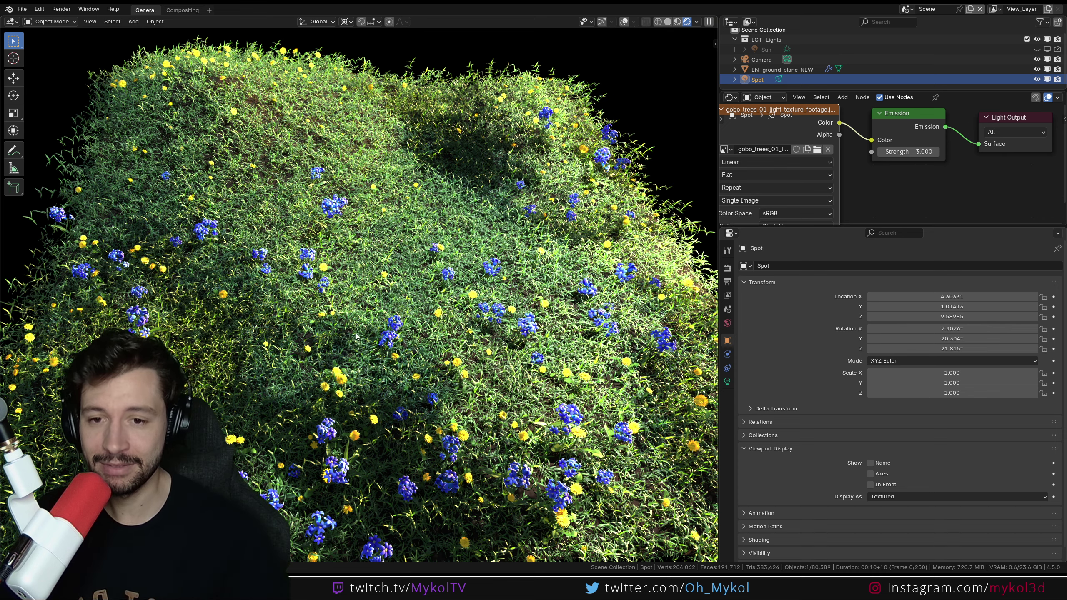
scroll(398, 316, down, 4)
middle_drag(399, 316, 445, 311)
Render the camera view with the gobo_trees_01 image into Slot 2, switching the viewport to solid shading beforehand
key(KP_0)
scroll(449, 307, up, 4)
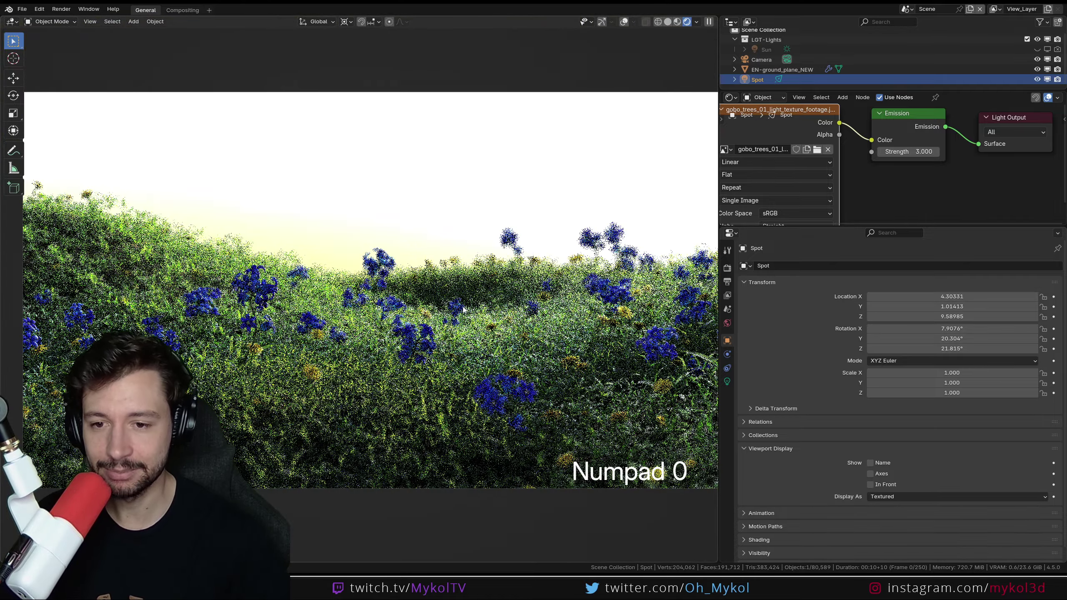
key(z)
click(500, 305)
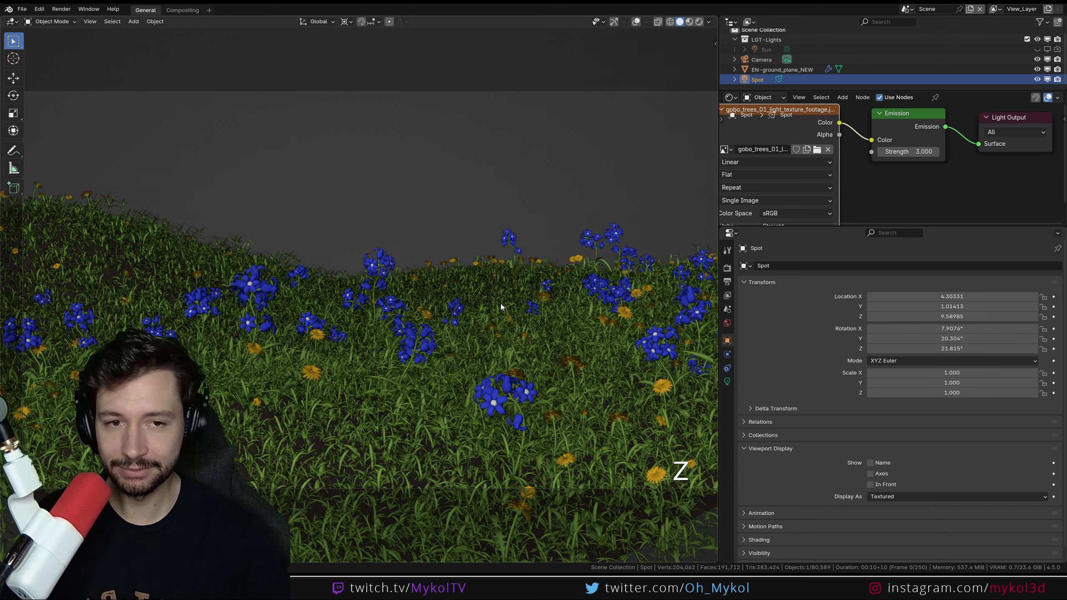
scroll(837, 160, down, 3)
middle_drag(840, 190, 843, 166)
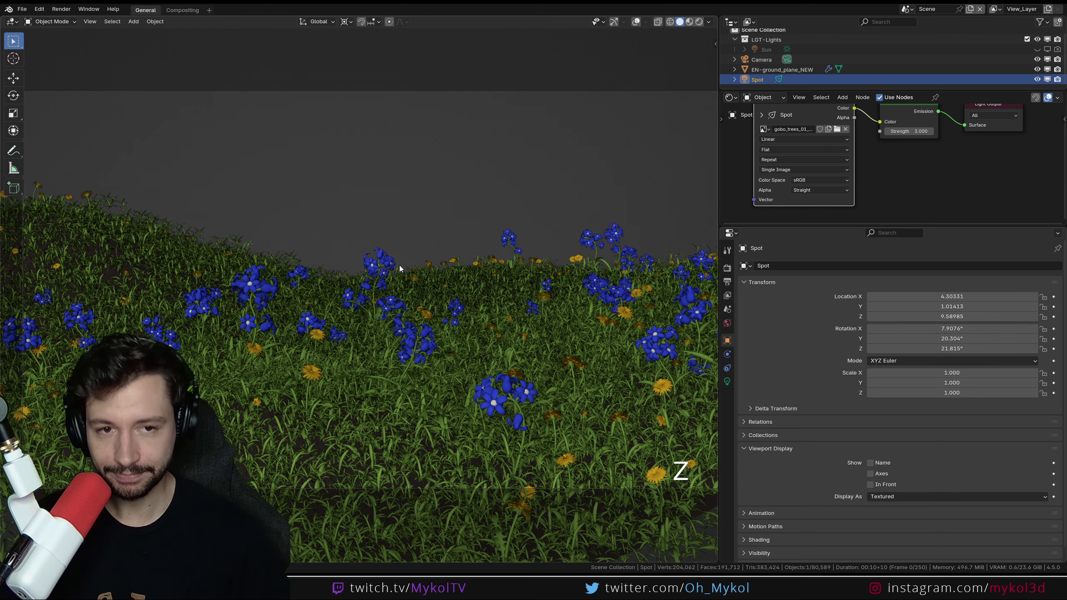
key(F12)
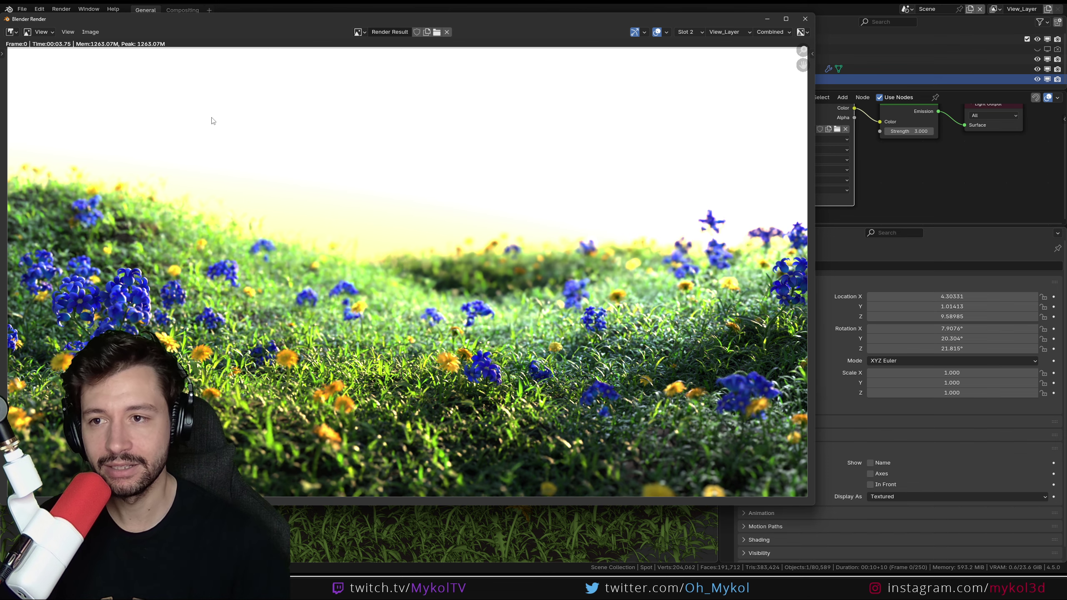
Render the camera view into Slot 3 with Gobos0087_350.jpg as the spot light's gobo image
click(687, 32)
click(695, 65)
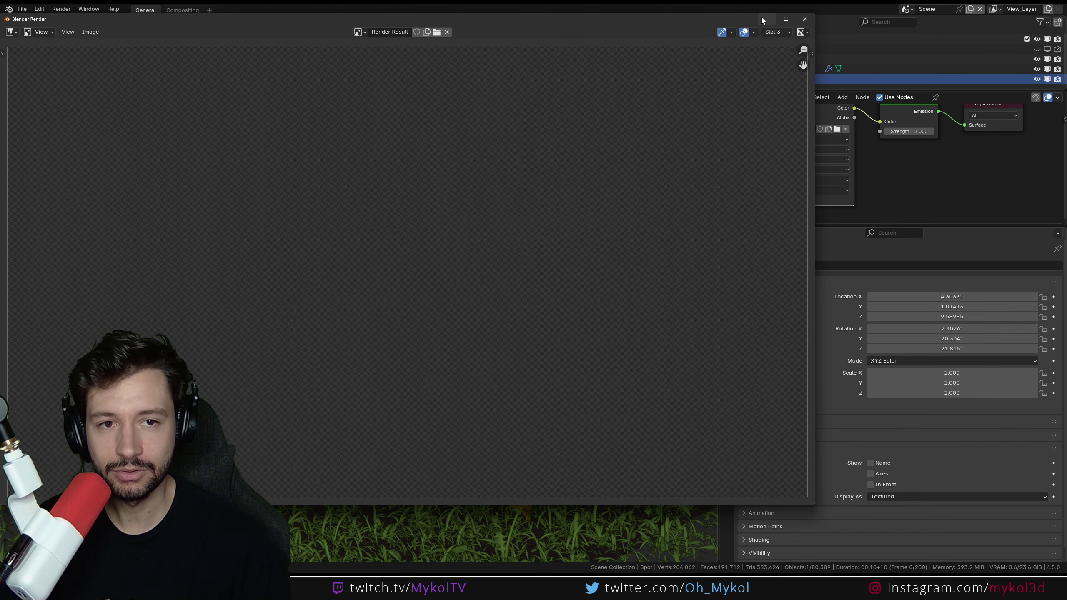
click(765, 19)
middle_drag(883, 168, 871, 199)
click(834, 164)
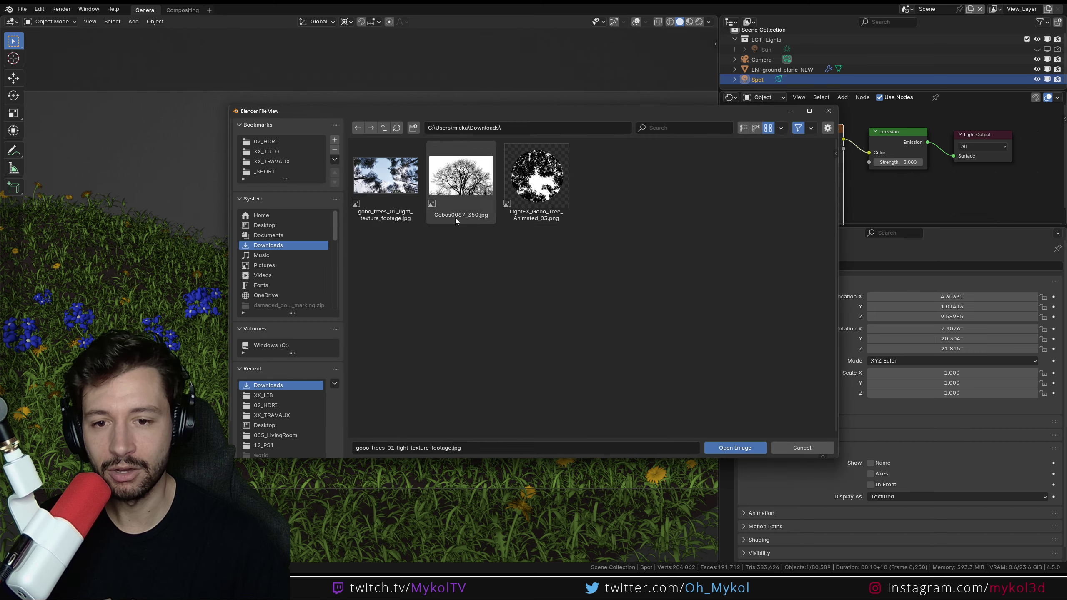
double_click(461, 179)
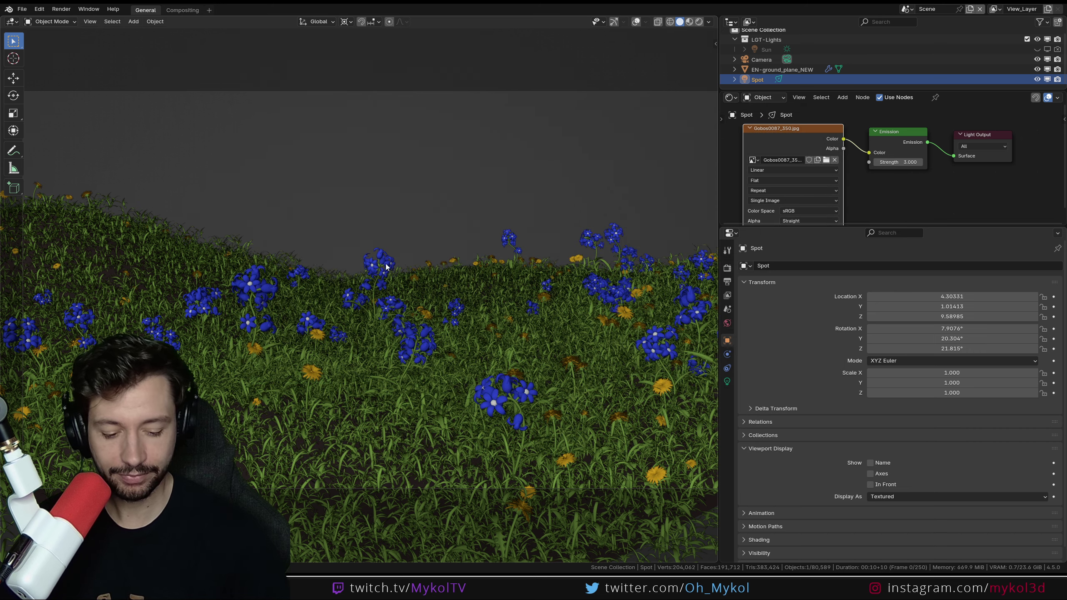
key(F12)
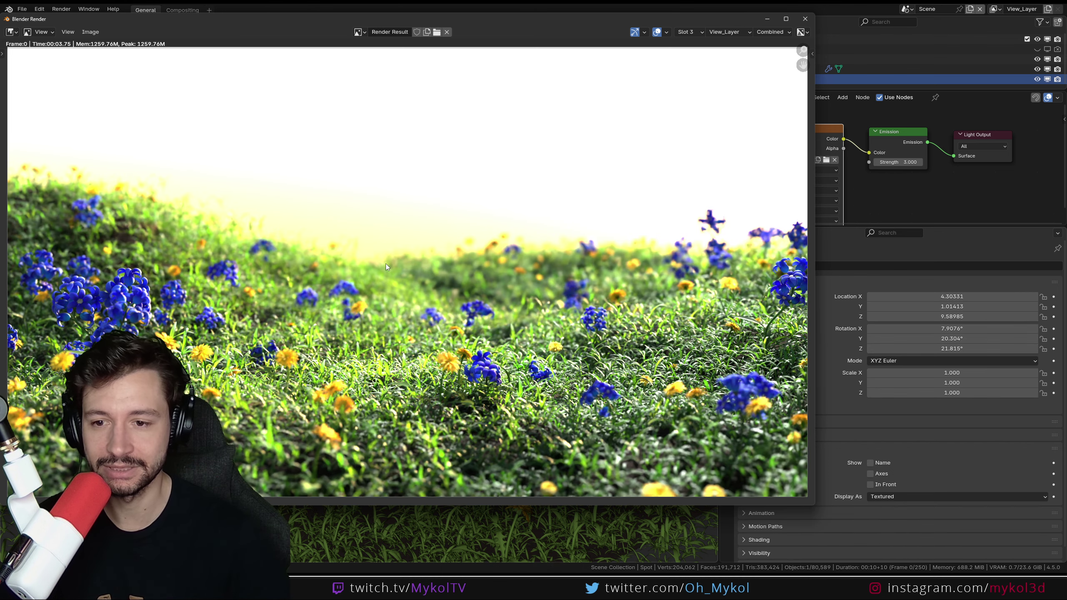
Render the camera view into Slot 4 with LightFX_Gobo_Tree_Animated_03.png as the spot light's gobo image
click(691, 32)
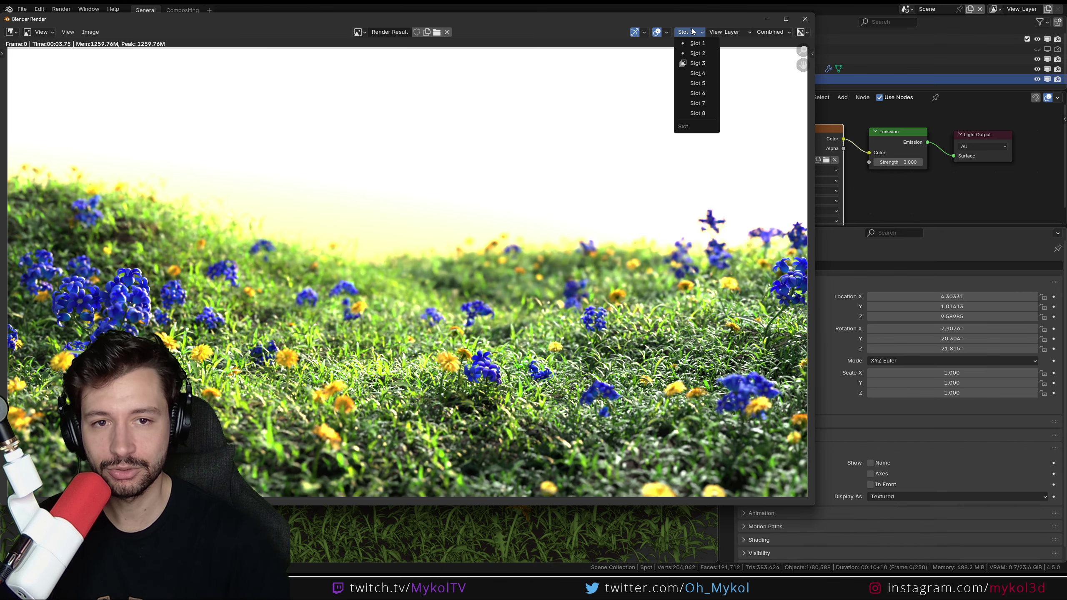
click(707, 73)
click(826, 160)
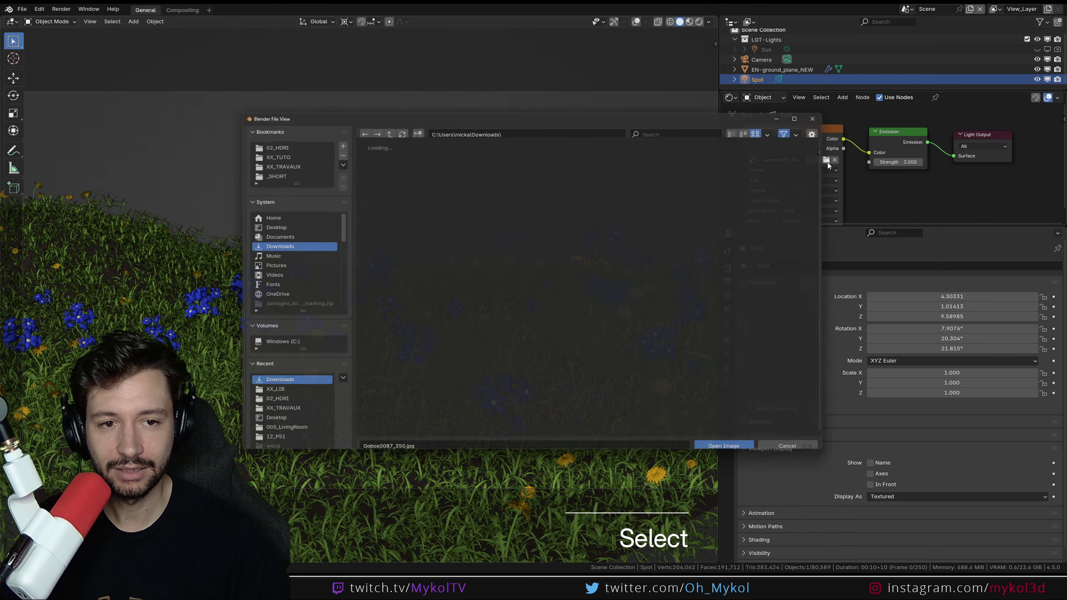
double_click(525, 222)
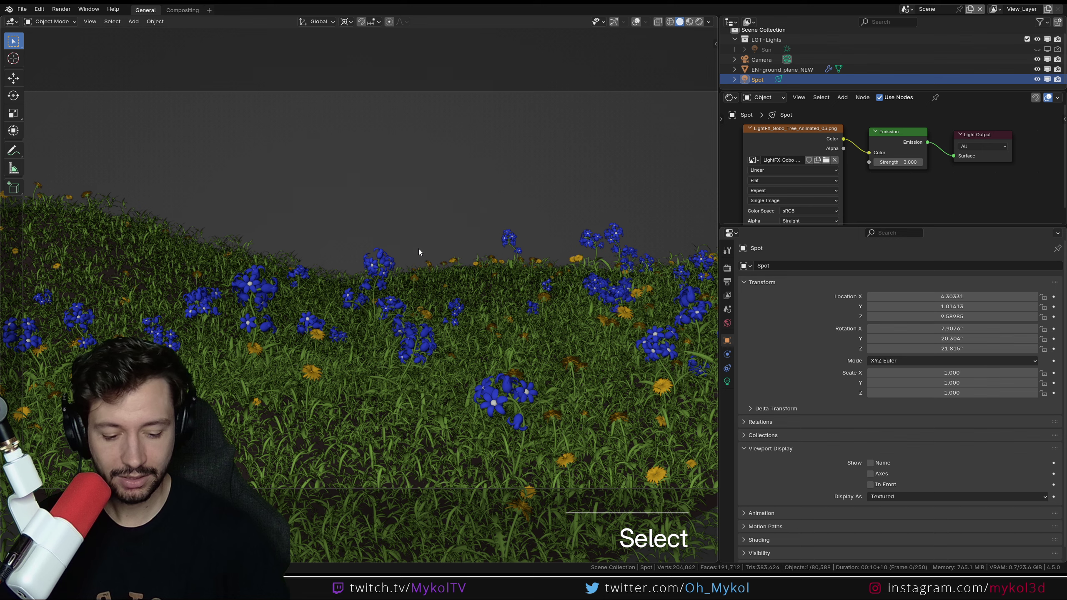
key(F12)
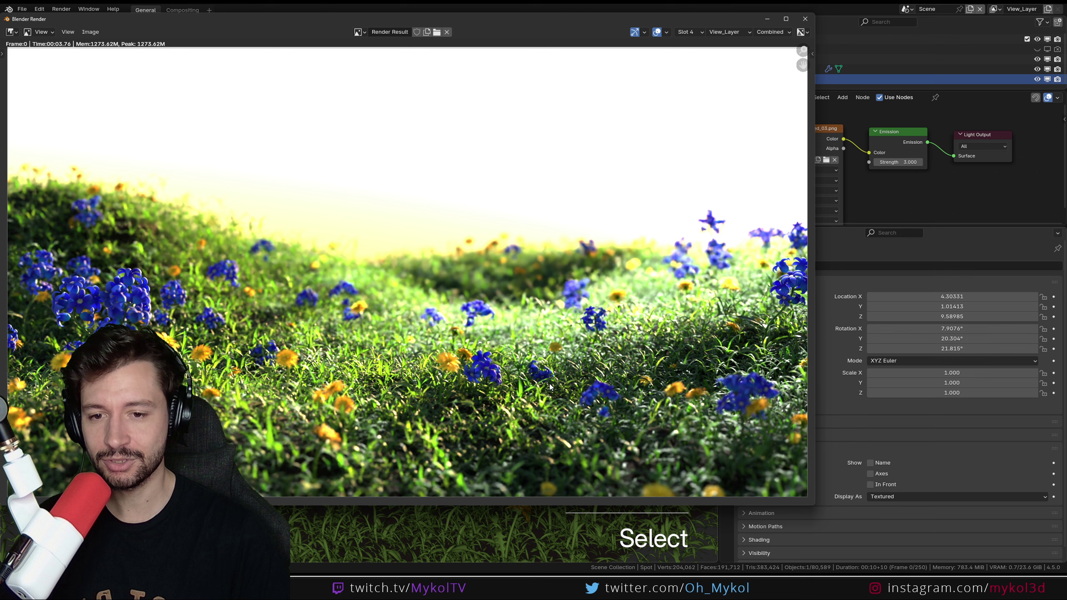
Display the render stored in Slot 1 to compare it with the latest gobo render
click(697, 33)
click(697, 47)
click(693, 30)
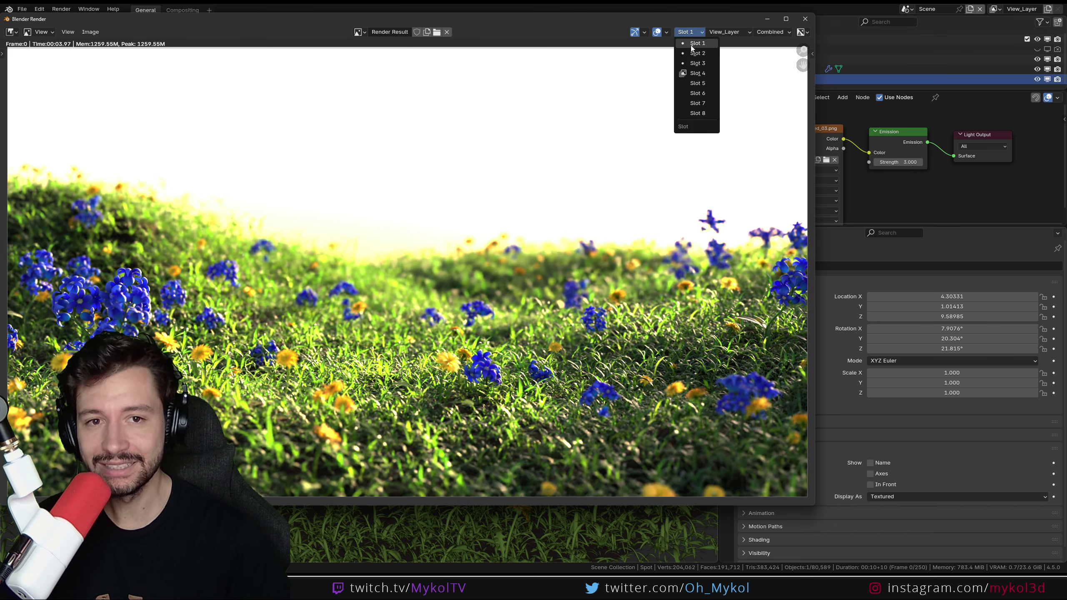
click(697, 46)
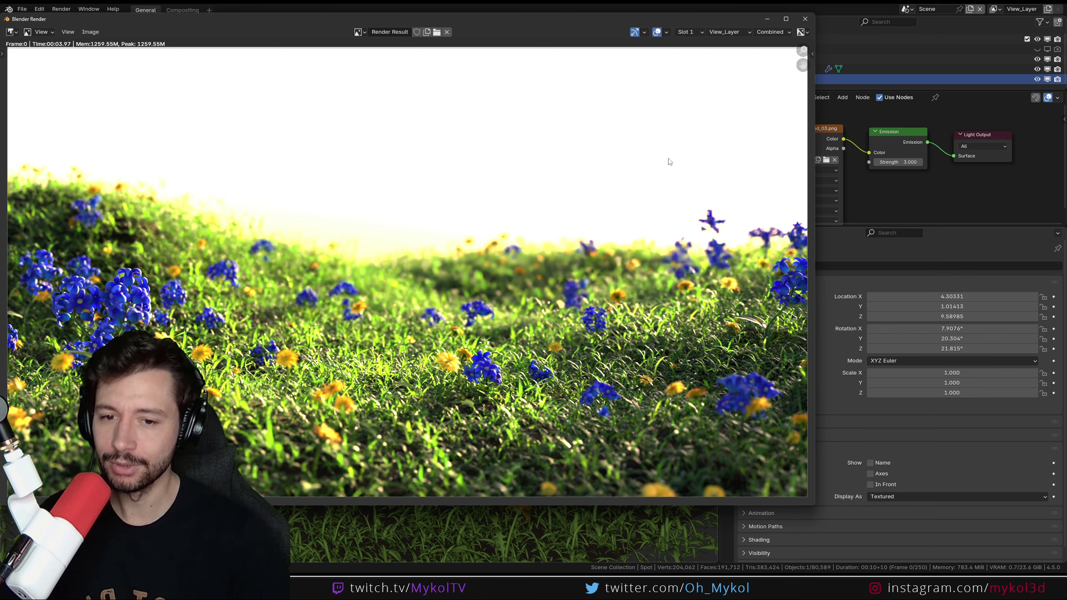
Display the renders stored in Slots 2, 3 and 4 one after another to compare the gobo shadows
click(684, 32)
click(696, 55)
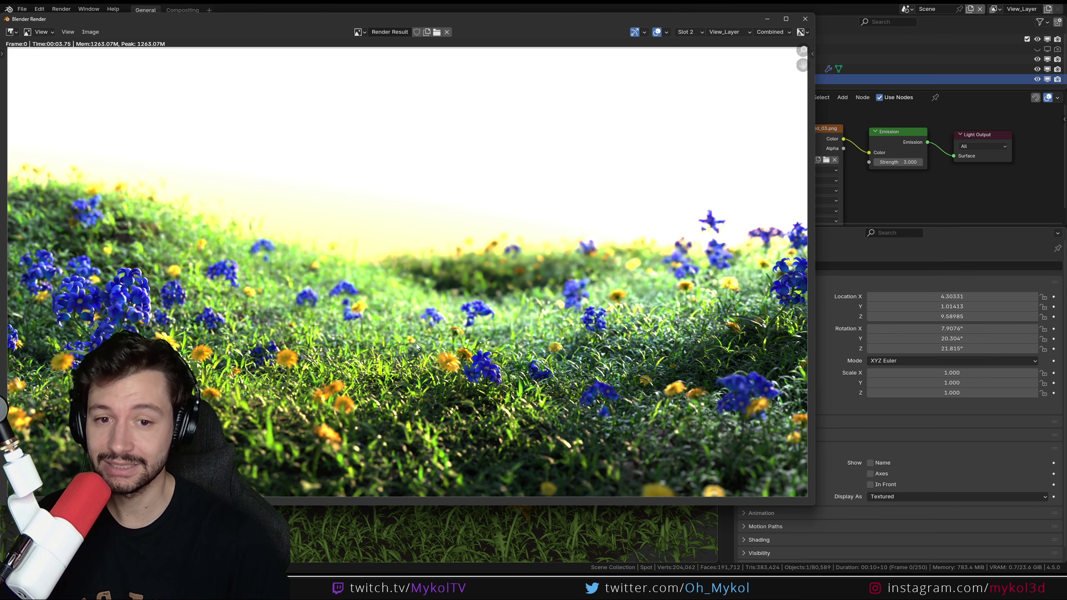
drag(540, 19, 576, 28)
click(725, 41)
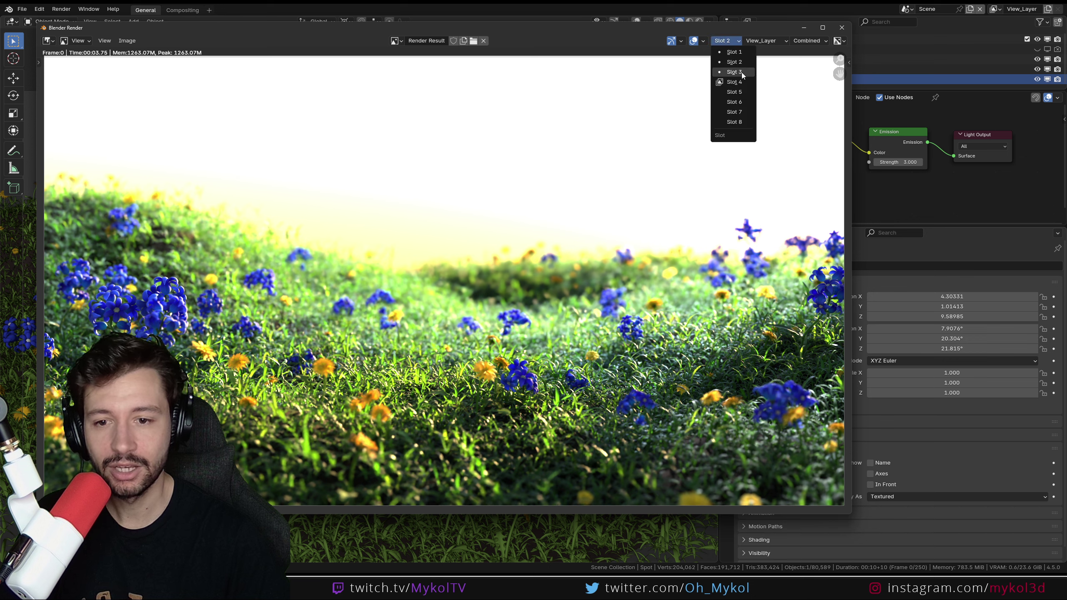
click(742, 72)
click(732, 41)
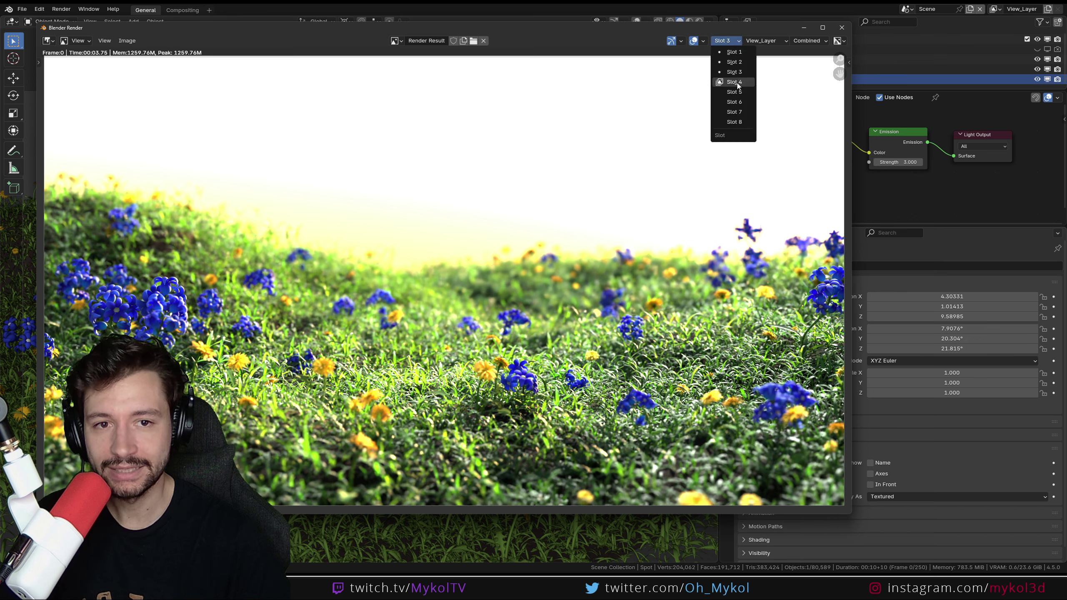
click(738, 83)
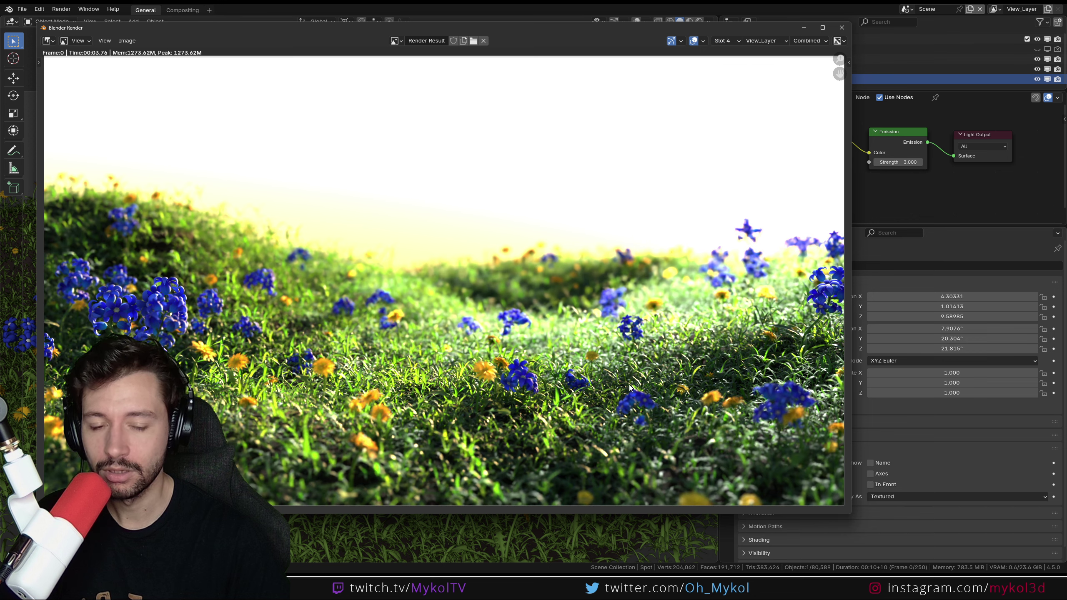
Disconnect the gobo image from the spot light's emission color and render the camera view into Slot 5
click(724, 40)
click(741, 92)
click(805, 28)
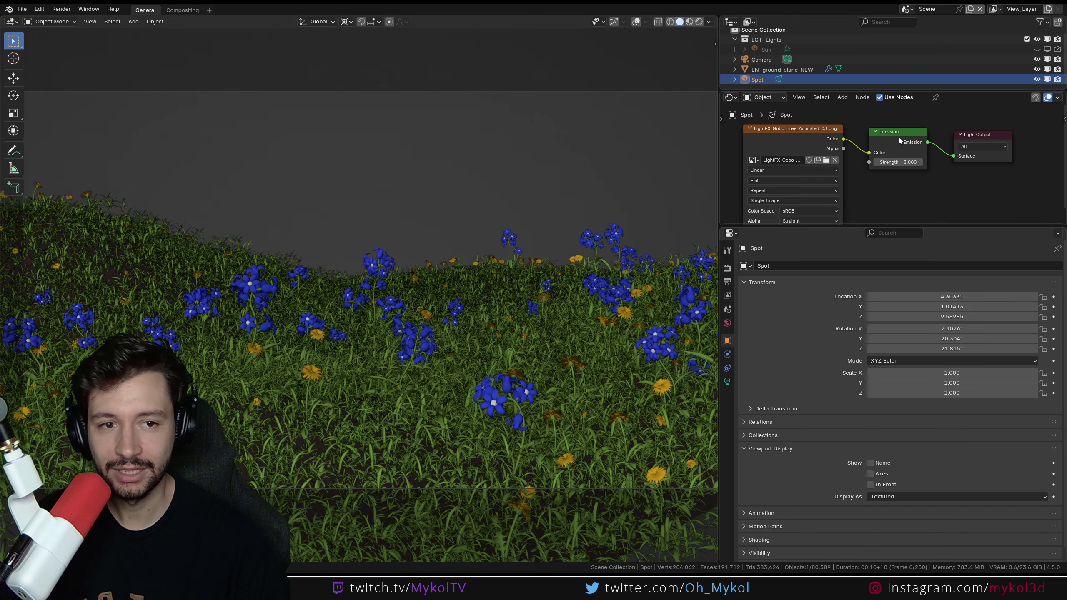
drag(869, 153, 848, 145)
key(F12)
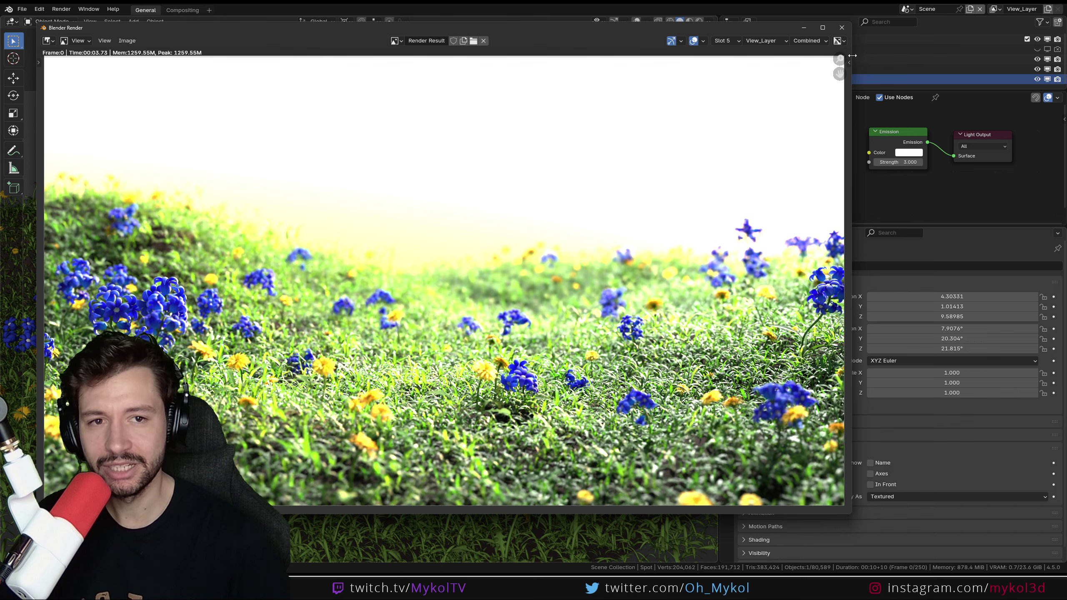
Set the spot light's emission strength to 1.5 and render the view without the gobo again into Slot 5
click(918, 164)
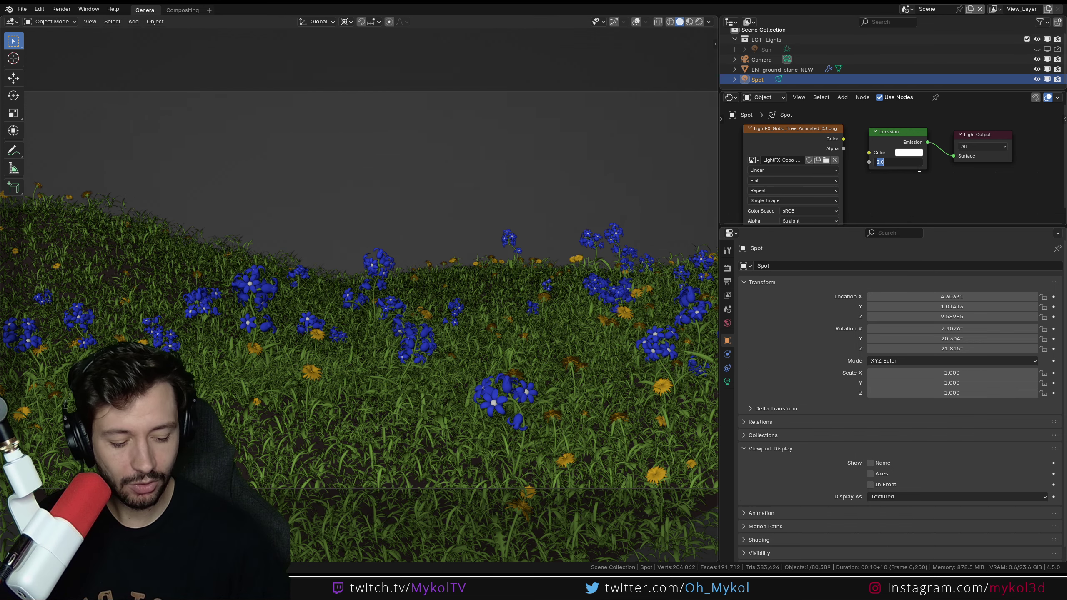
text(1.5)
key(Return)
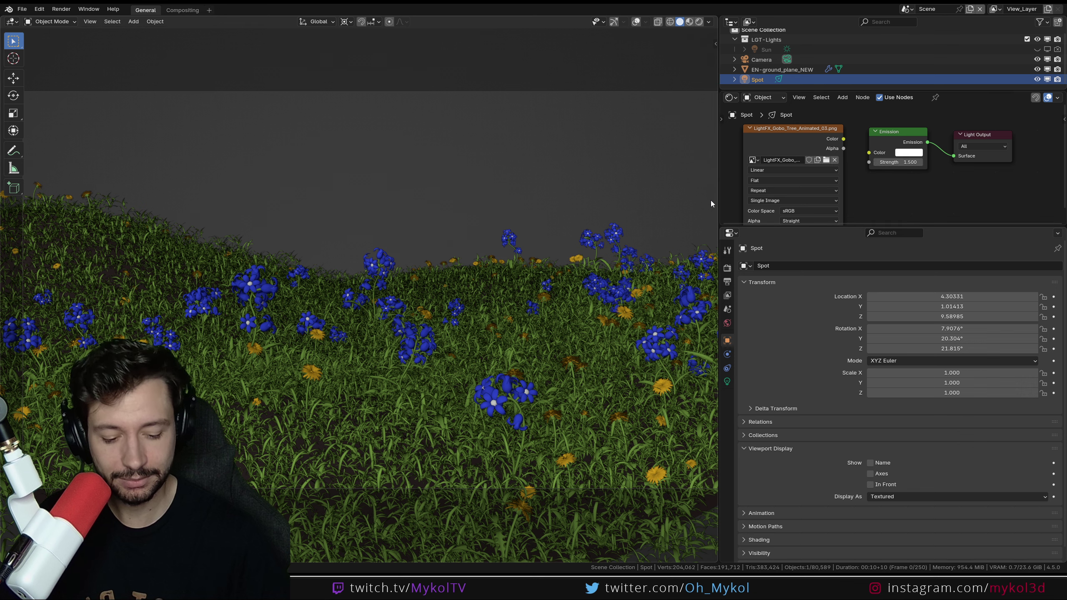
key(F12)
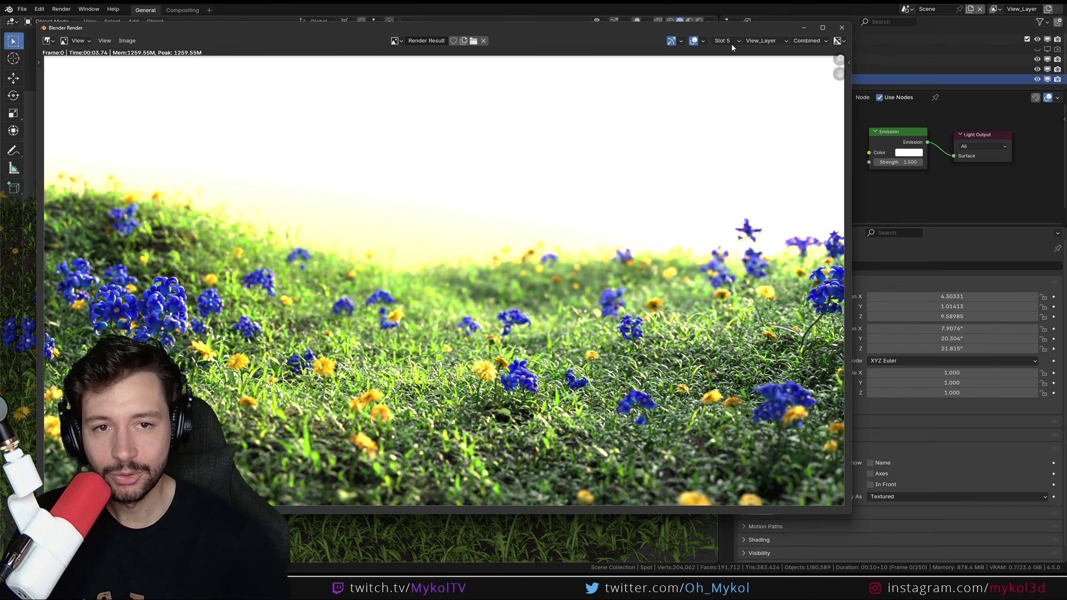
Compare the gobo render in Slot 4 with the render without a gobo in Slot 5
click(730, 41)
click(743, 82)
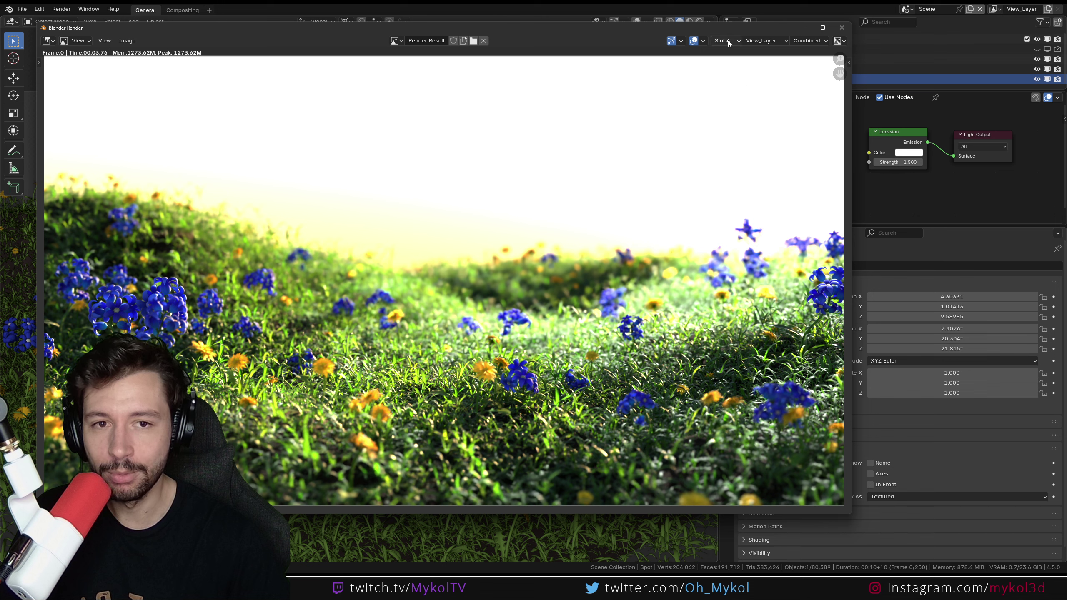
click(728, 40)
click(740, 93)
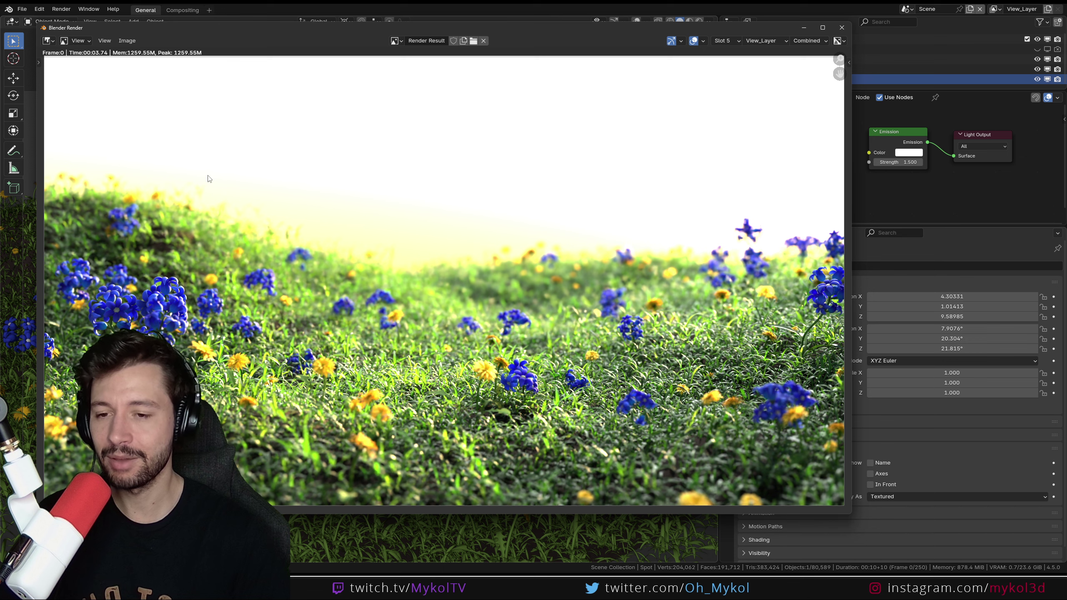
Go back through the gobo renders in Slots 4, 3, 2 and 1, then return to the render in Slot 5
click(729, 42)
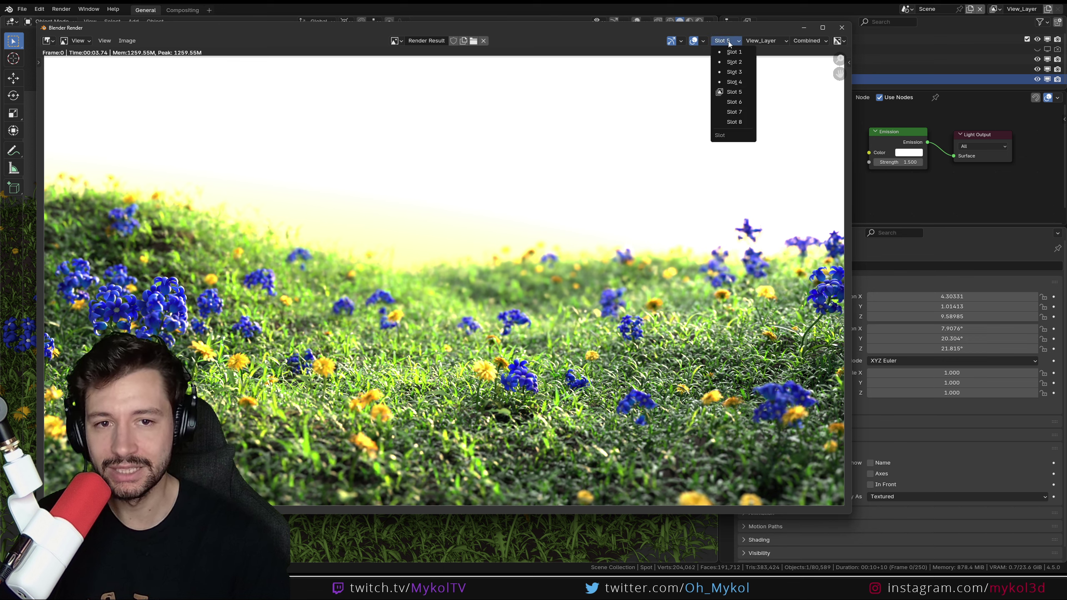
click(736, 87)
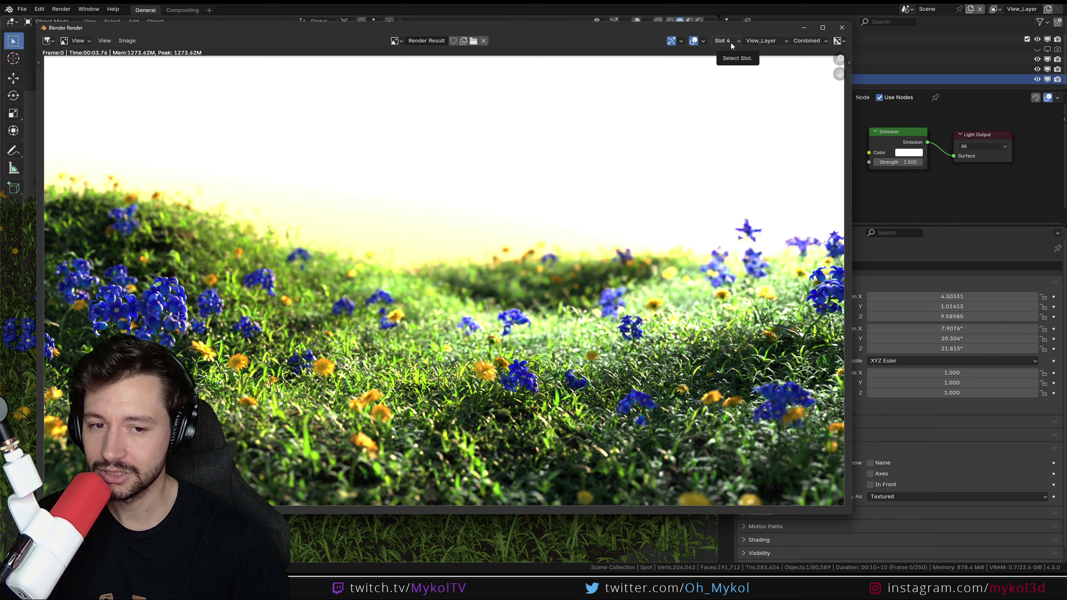
click(731, 43)
click(735, 74)
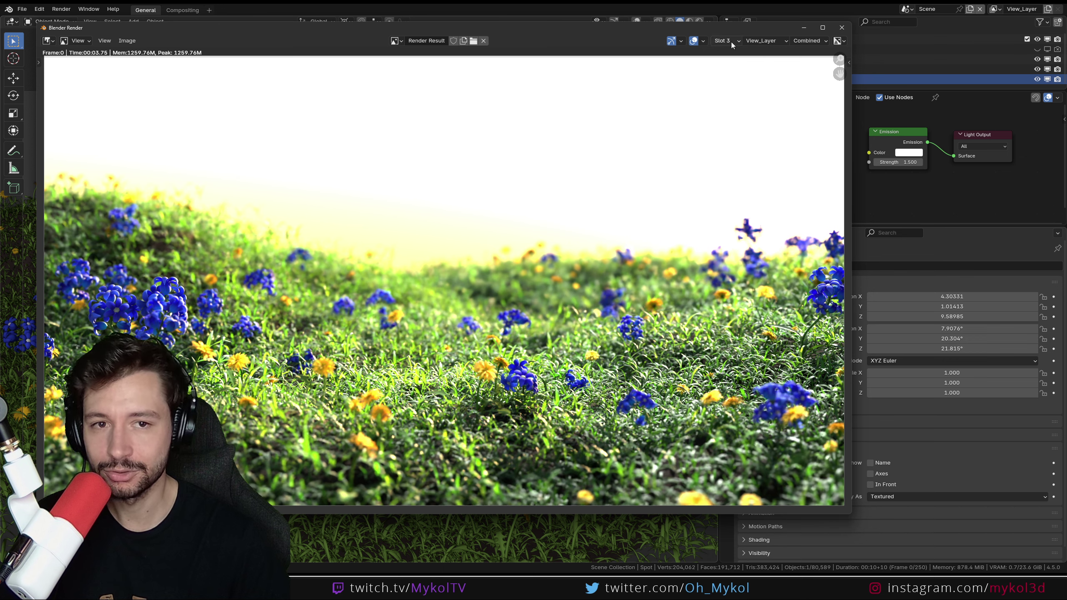
click(731, 42)
click(735, 63)
click(732, 41)
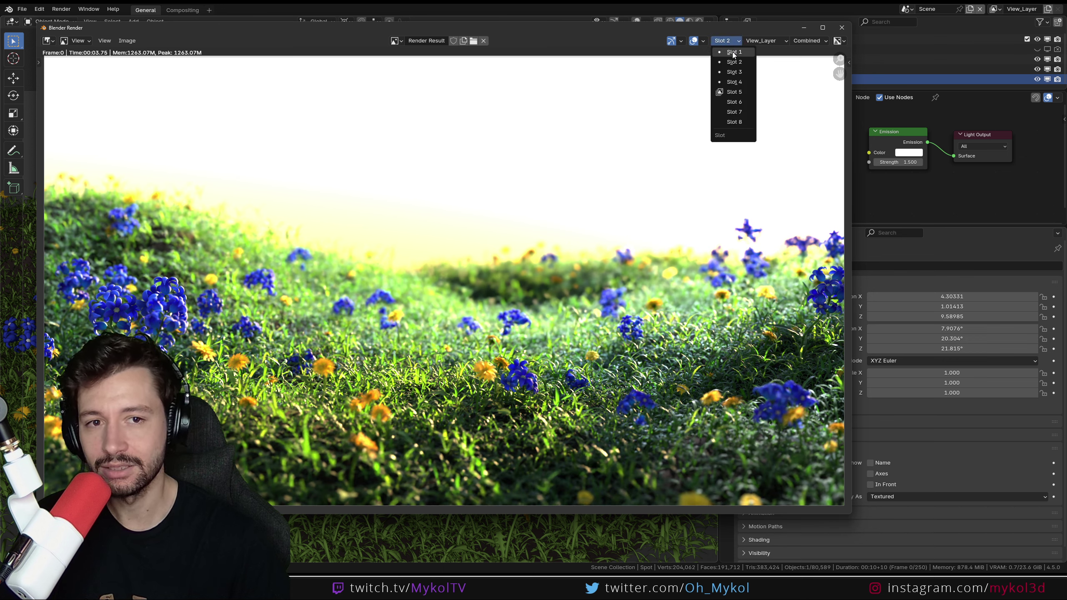
click(735, 52)
click(727, 41)
click(734, 92)
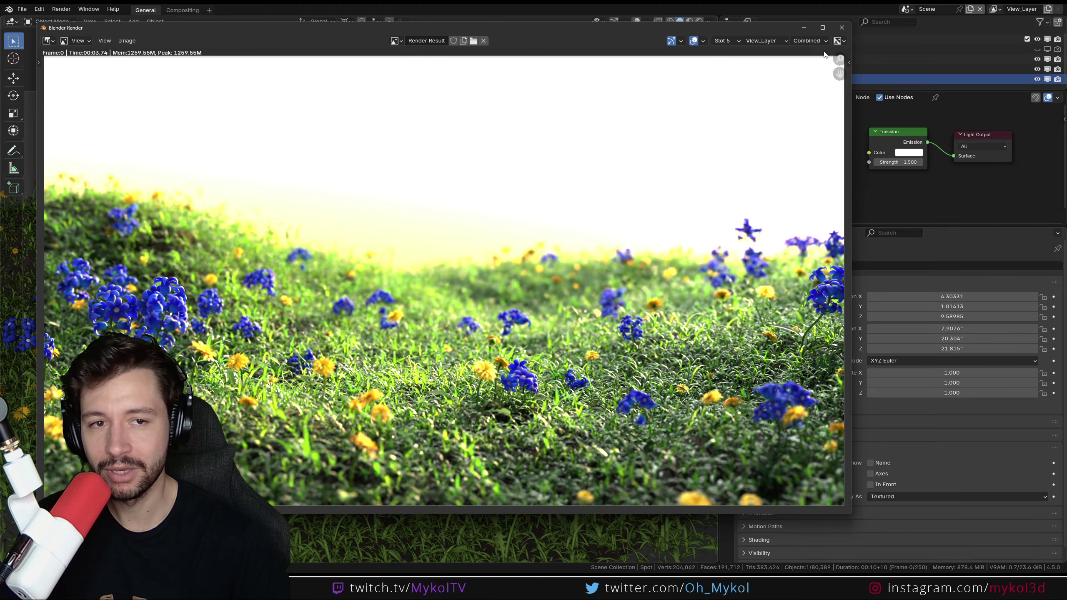
In the rendered viewport, set the spot light's emission strength to 3 and reconnect the tree gobo image to the emission color
click(803, 28)
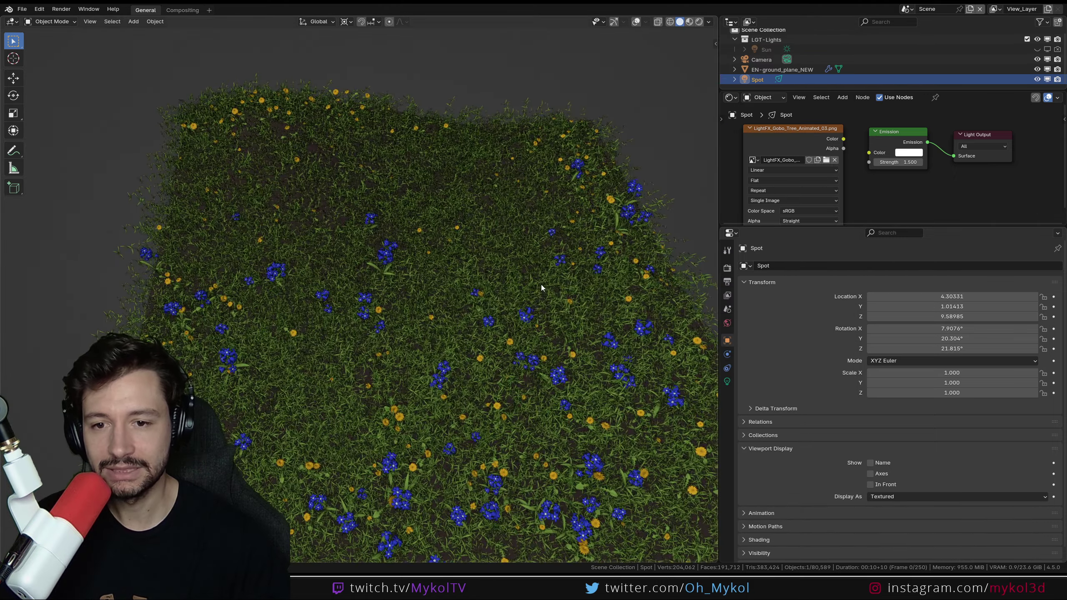
shift+middle_drag(629, 132, 522, 133)
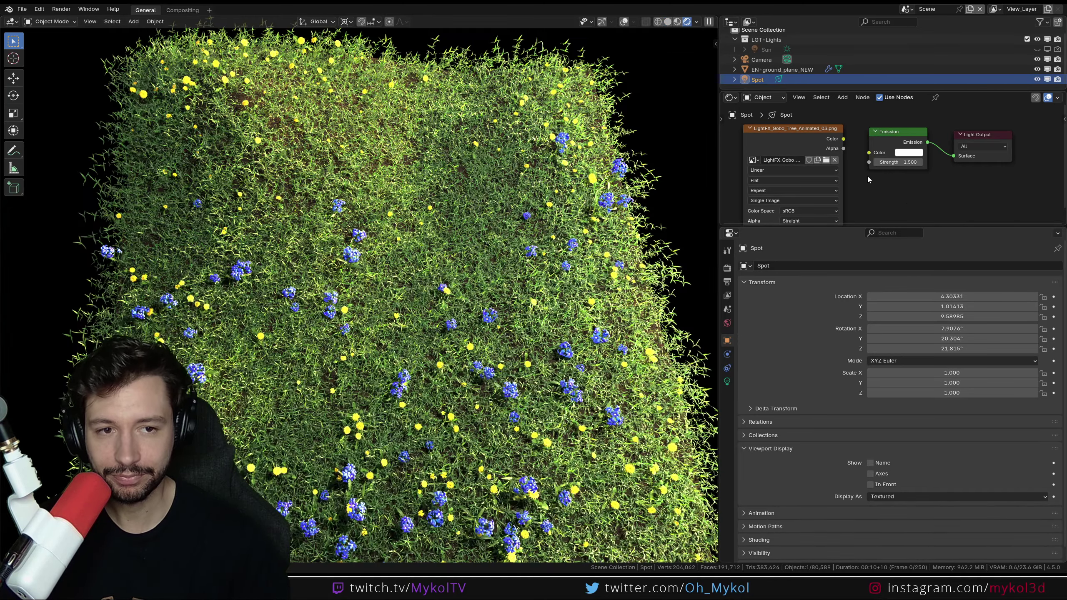
click(890, 163)
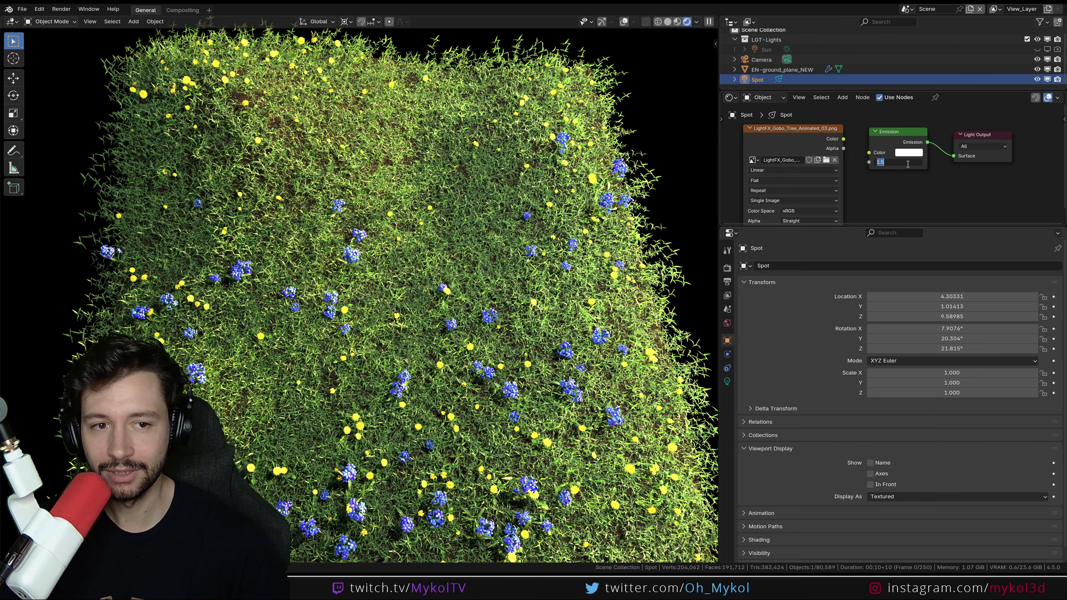
key(Return)
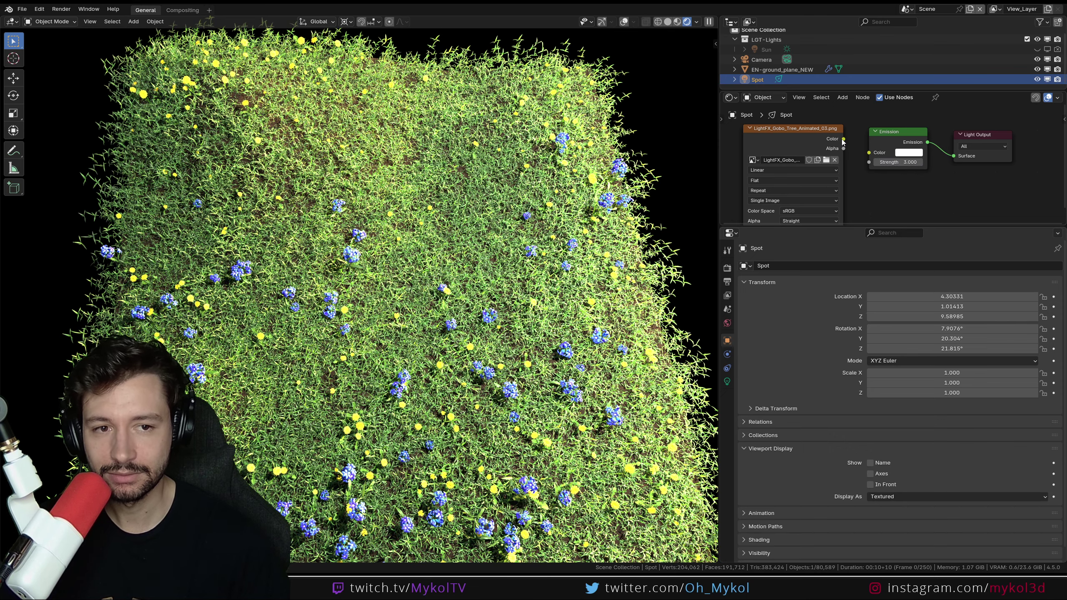
mouse_move(844, 139)
mouse_down()
mouse_move(870, 154)
mouse_move(853, 146)
mouse_up()
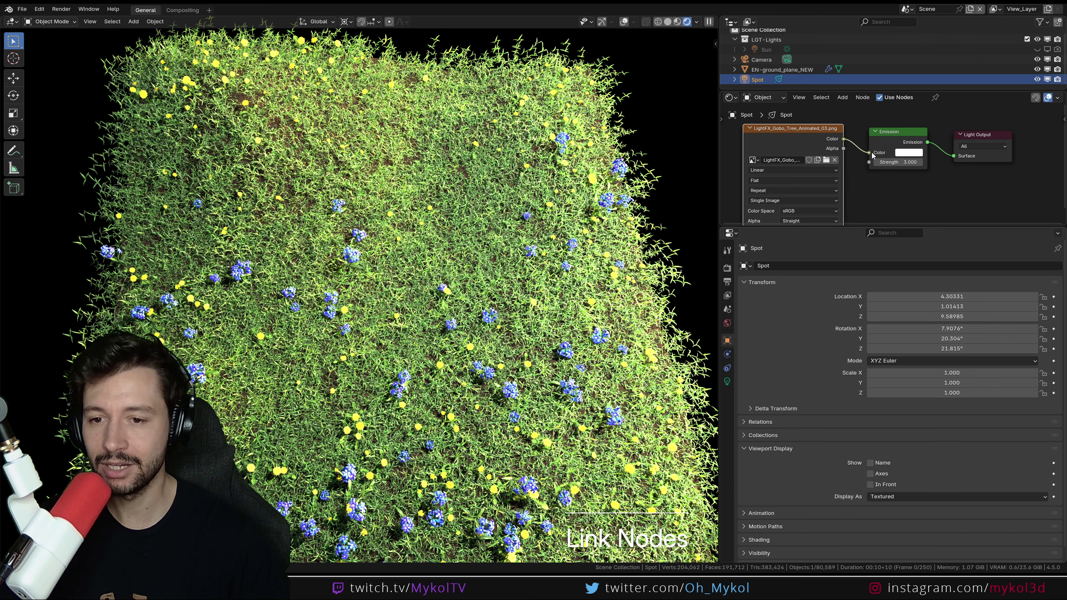
drag(872, 155, 870, 154)
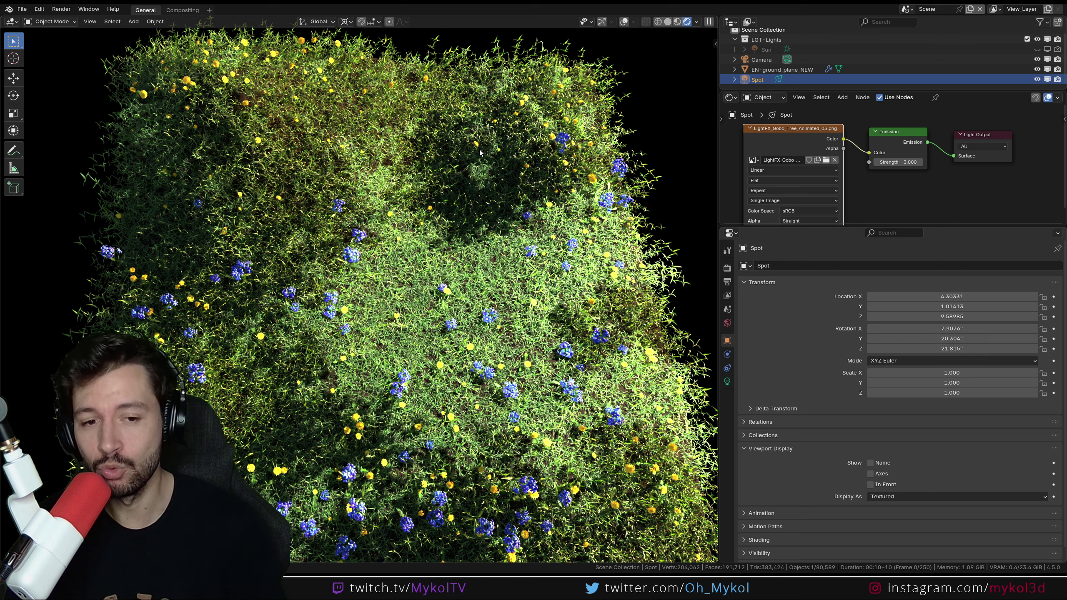
Unlink the tree gobo image from the emission color and move its node out of the way
scroll(864, 159, down, 1)
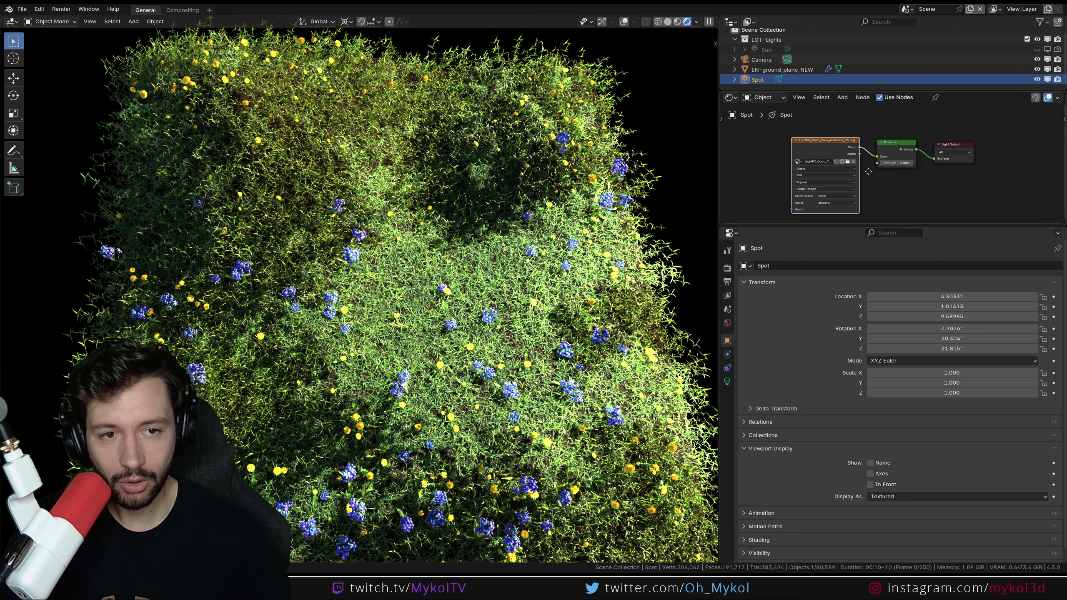
middle_drag(864, 158, 928, 169)
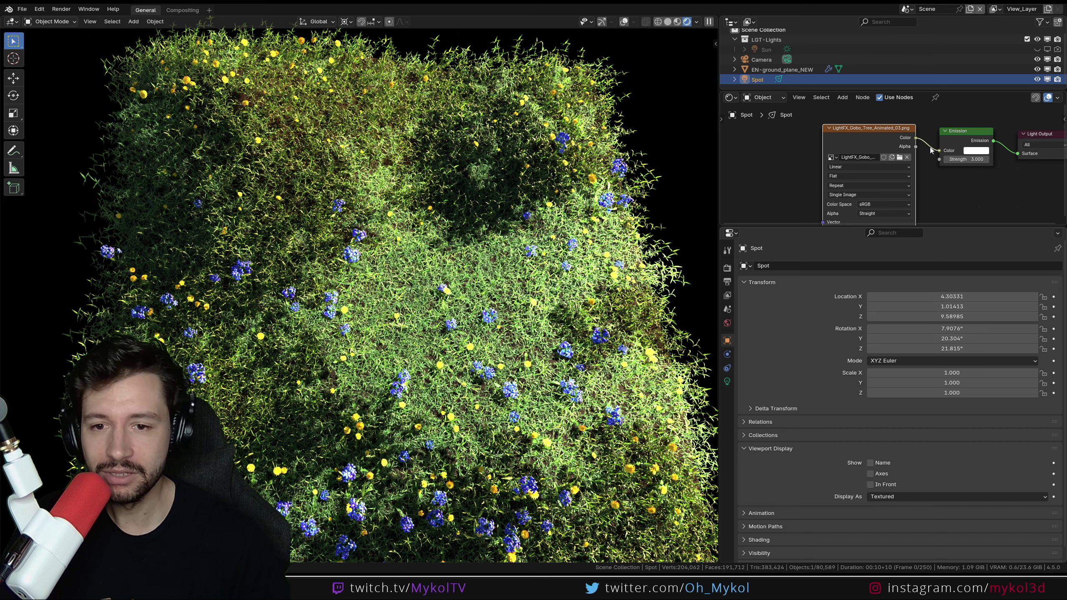
drag(939, 150, 933, 184)
scroll(936, 185, down, 2)
drag(855, 142, 817, 179)
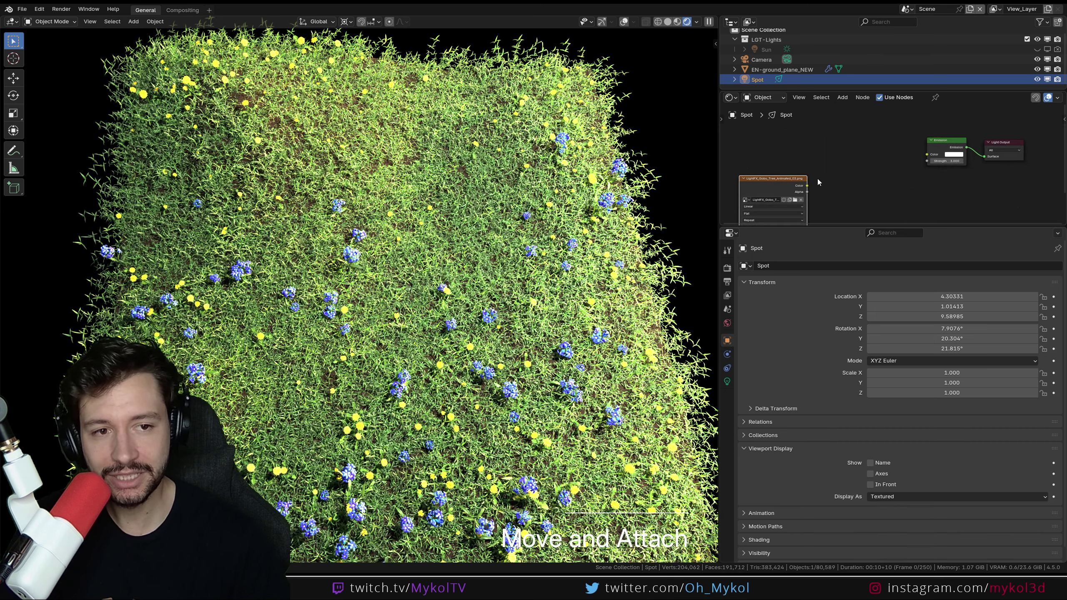
Add a Noise Texture node to the spot light and link its Fac output to the emission color
middle_drag(818, 180, 838, 177)
key(shift+a)
text(nois)
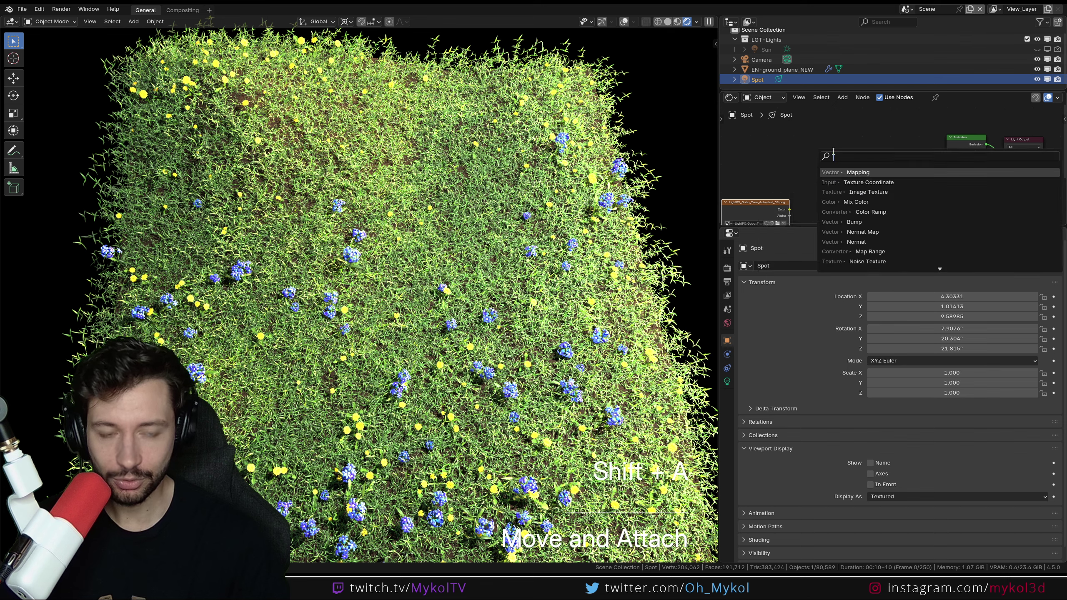
key(Return)
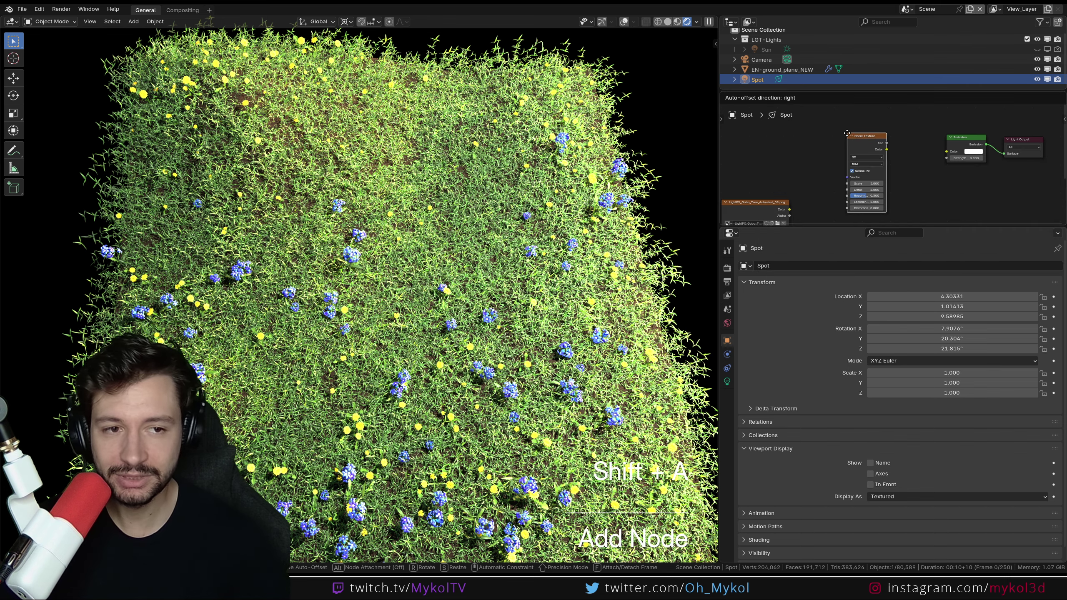
click(903, 152)
scroll(867, 141, up, 2)
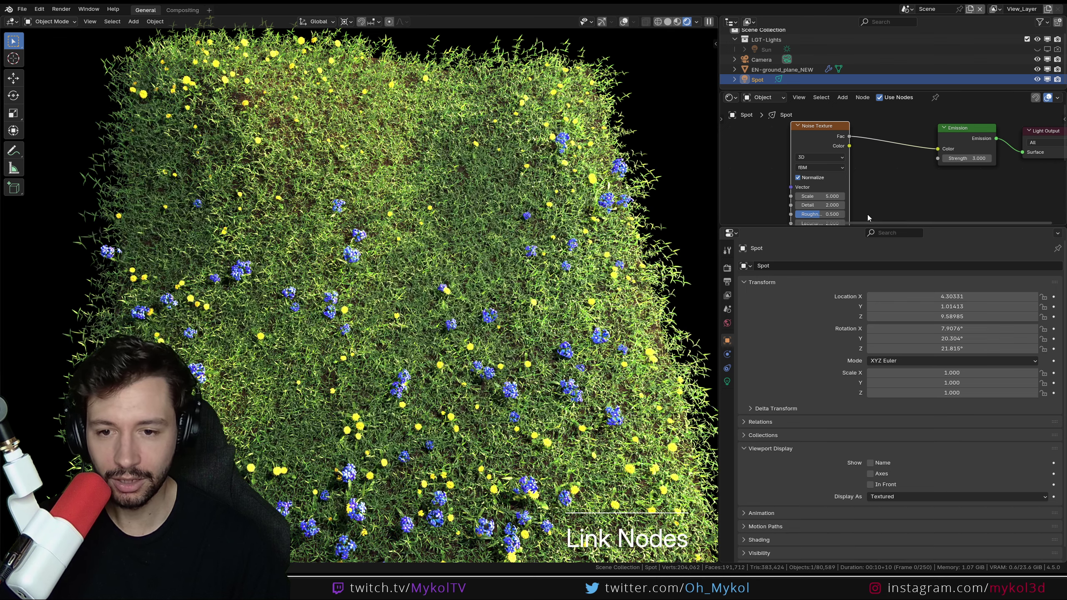
Try a noise scale of 13.5, unlinking and relinking the noise to the emission color to judge its effect
middle_drag(895, 196, 903, 145)
mouse_move(830, 145)
mouse_down()
mouse_move(844, 145)
mouse_move(831, 145)
mouse_up()
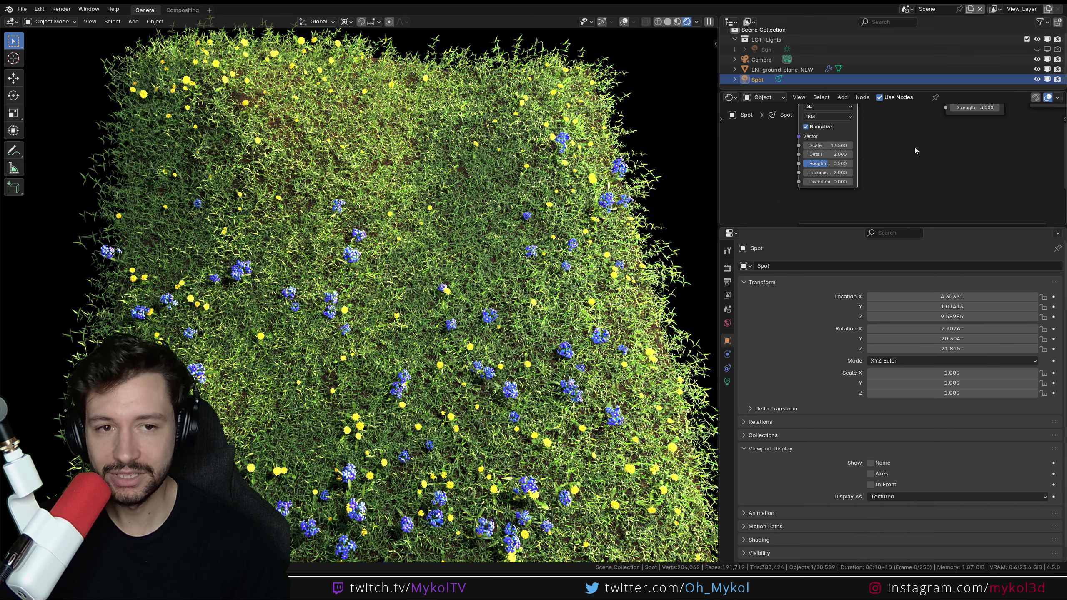
middle_drag(914, 146, 893, 202)
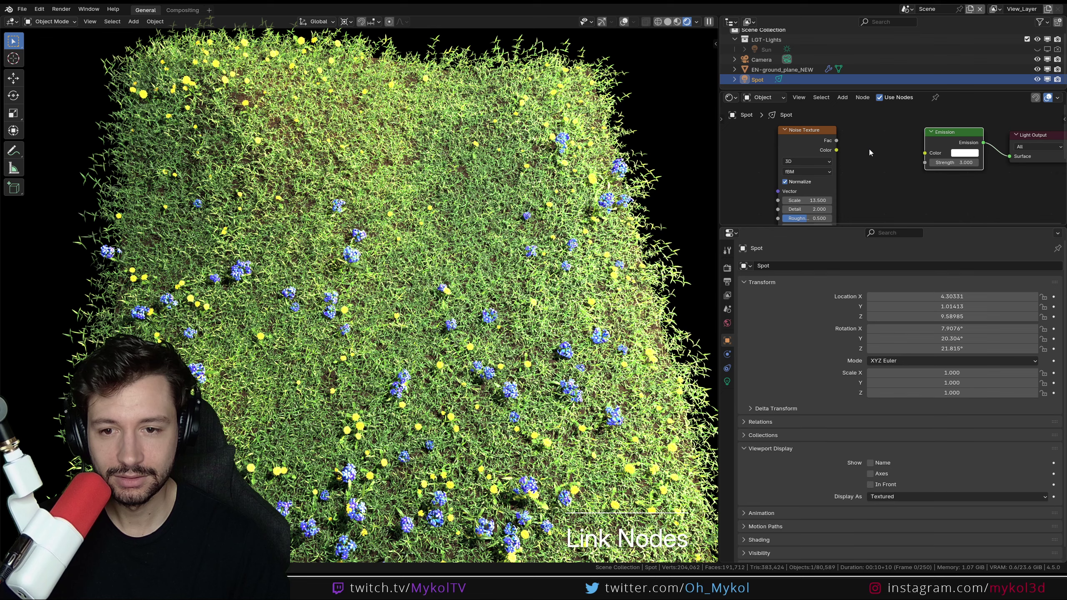
drag(927, 154, 926, 153)
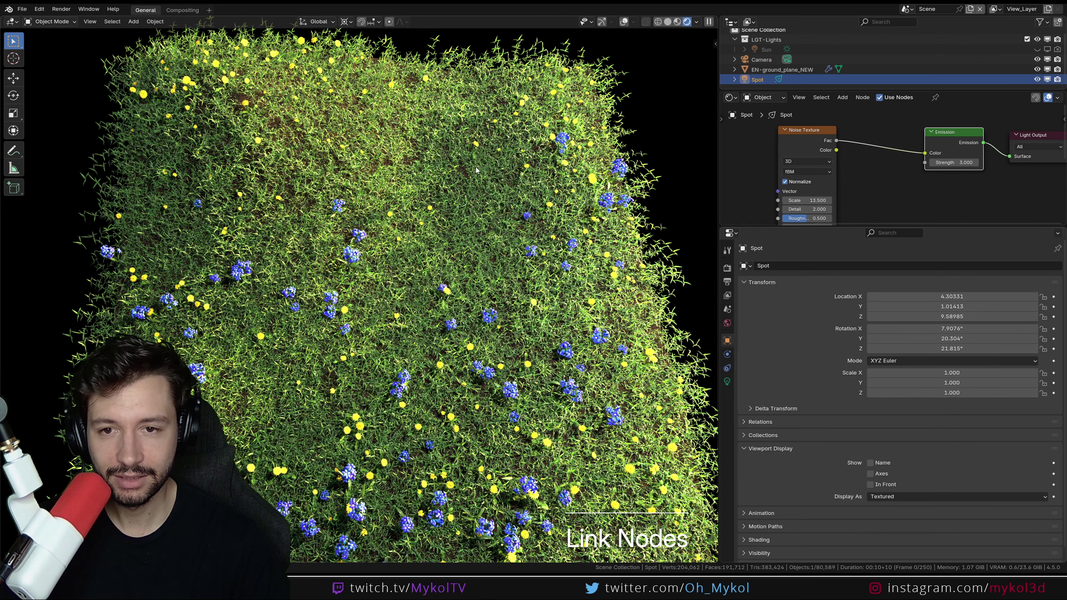
Set the noise texture's scale to 10
middle_drag(855, 177, 860, 140)
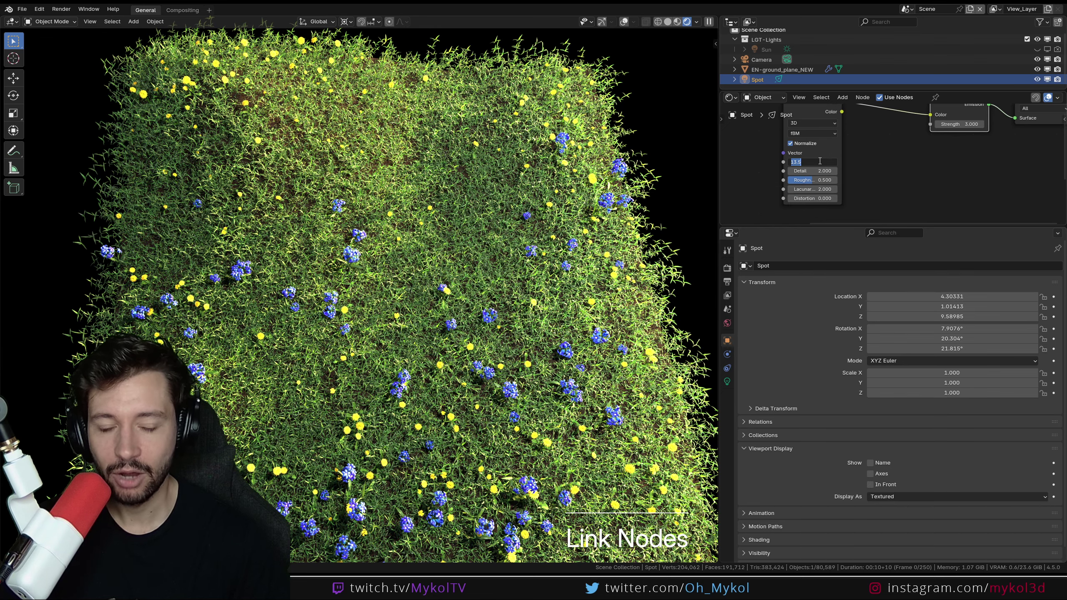
text(10)
key(Return)
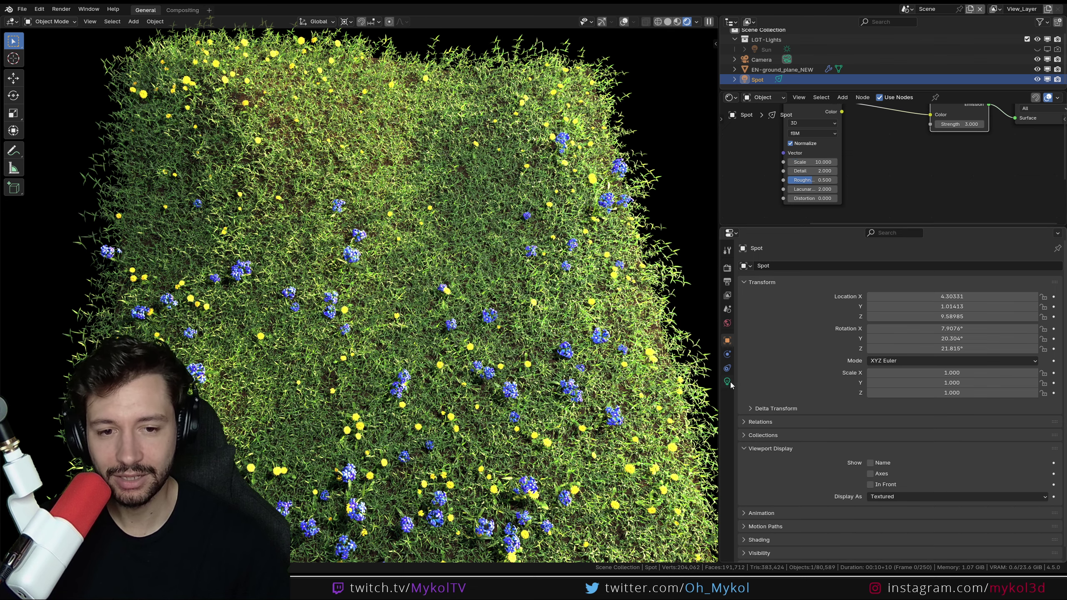
Increase the spot light's radius to about 0.103
click(728, 382)
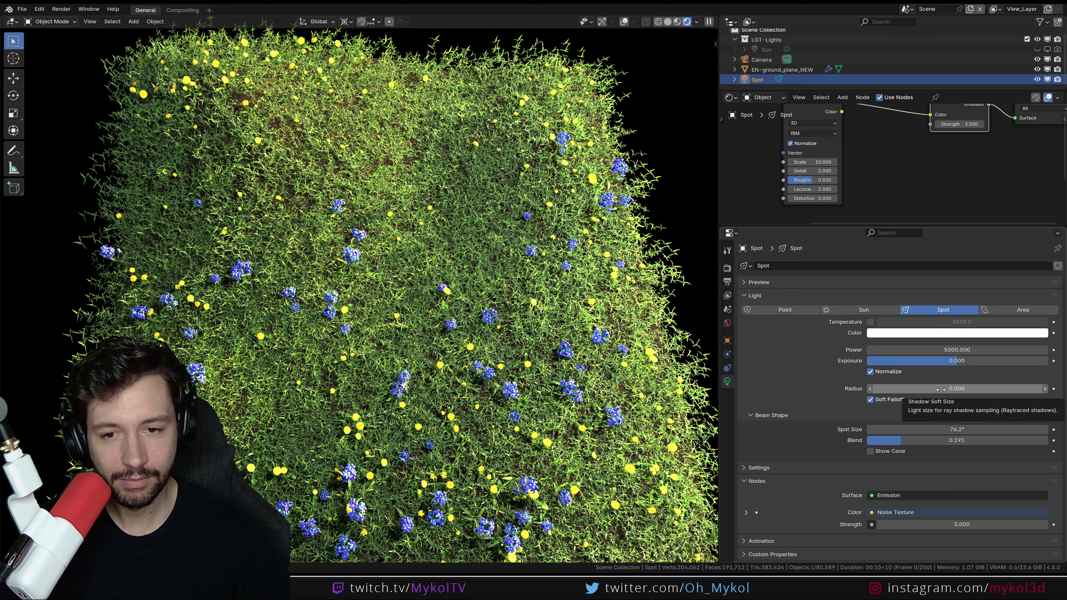
drag(941, 389, 980, 384)
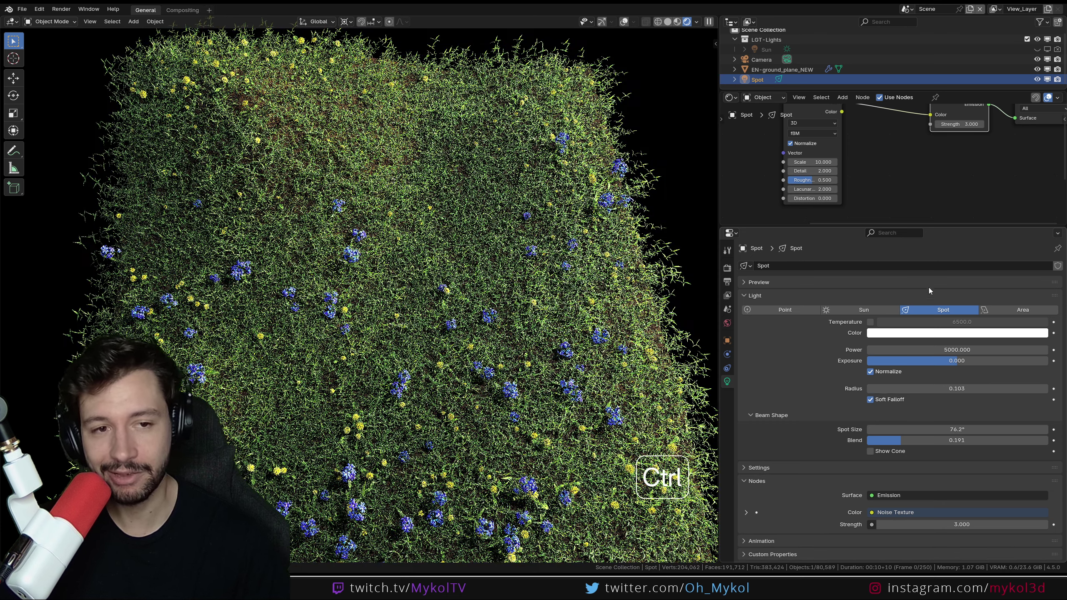
Undo the spot light's radius increase and link the LightFX_Gobo_Tree_Animated_03.png color output to the emission color
key(ctrl+z)
drag(770, 187, 916, 133)
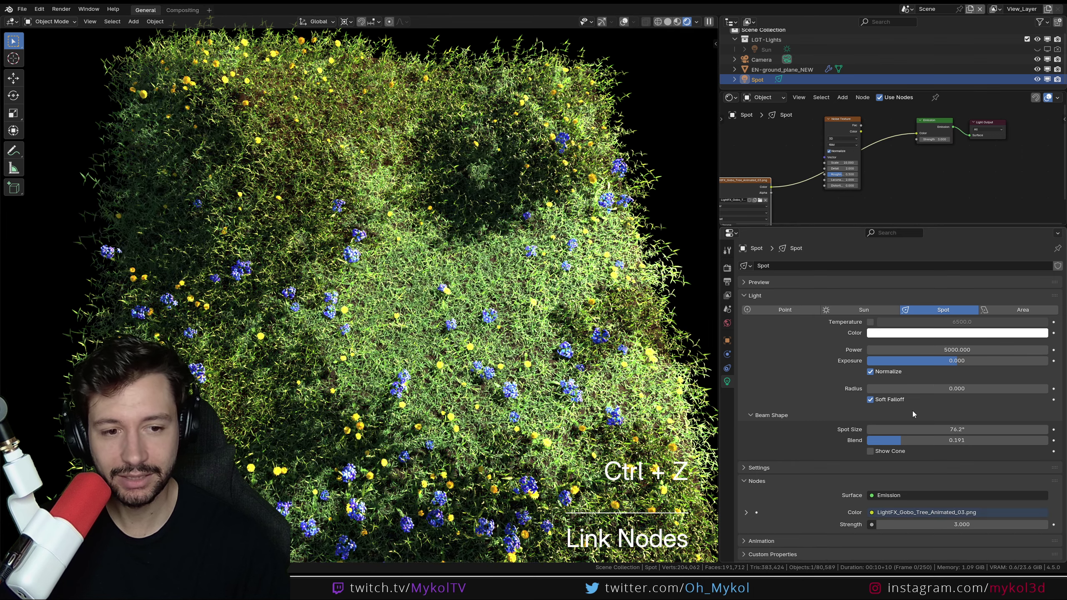
Switch the spot light's radius between 0 and 0.25 to compare shadow softness, ending at 0.25
drag(914, 388, 923, 388)
click(964, 383)
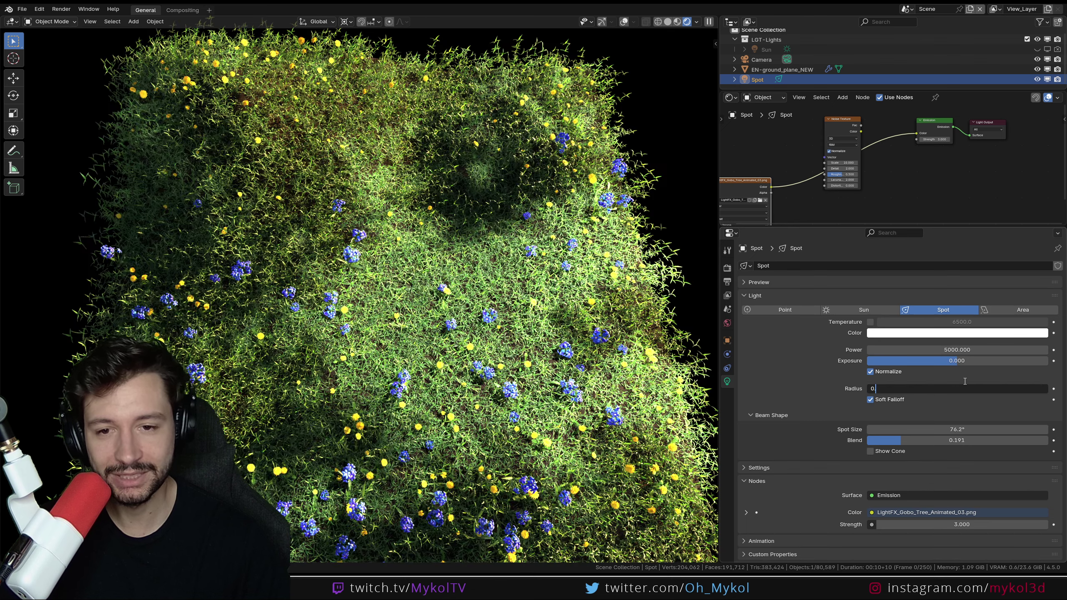
key(Return)
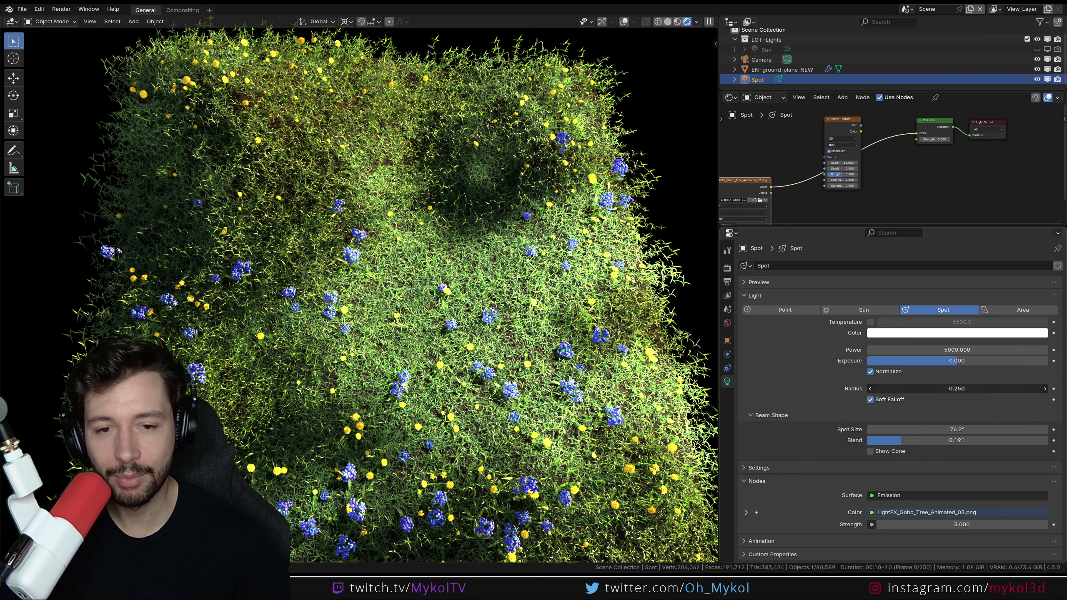
click(961, 390)
text(0)
key(Return)
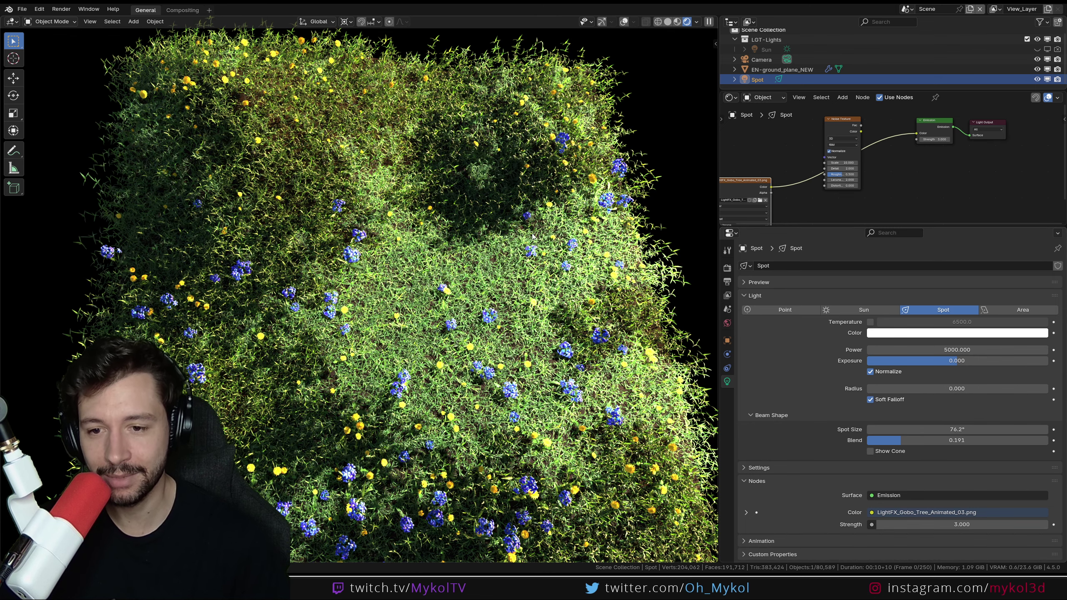
click(949, 388)
text(0.2)
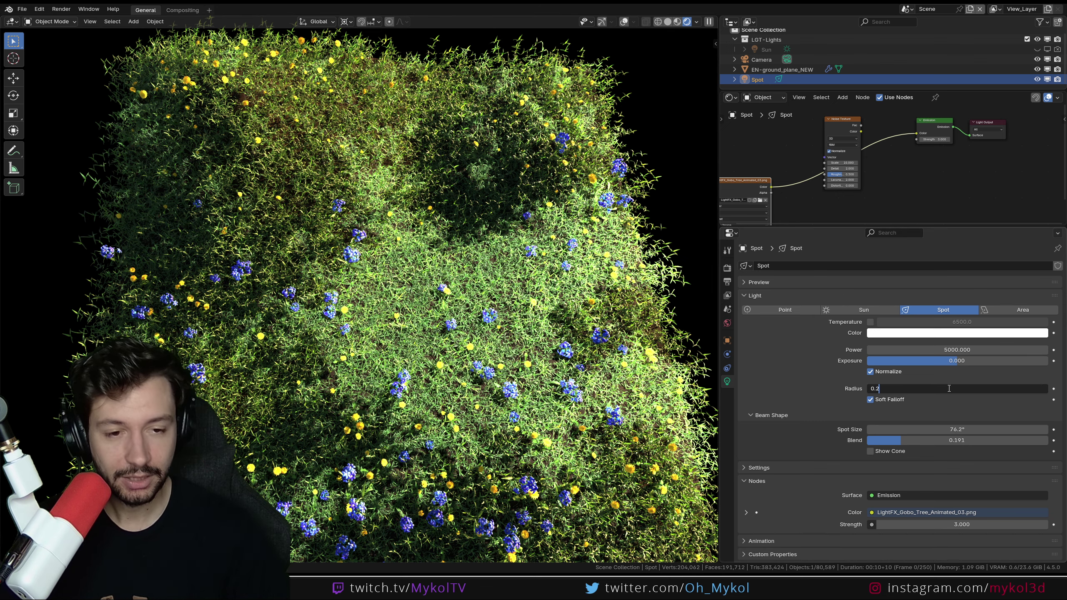
text(5)
key(Return)
Move the Noise Texture node away from the link and connect its Fac output to the emission color
scroll(879, 166, up, 3)
scroll(878, 165, down, 2)
middle_drag(870, 154, 881, 171)
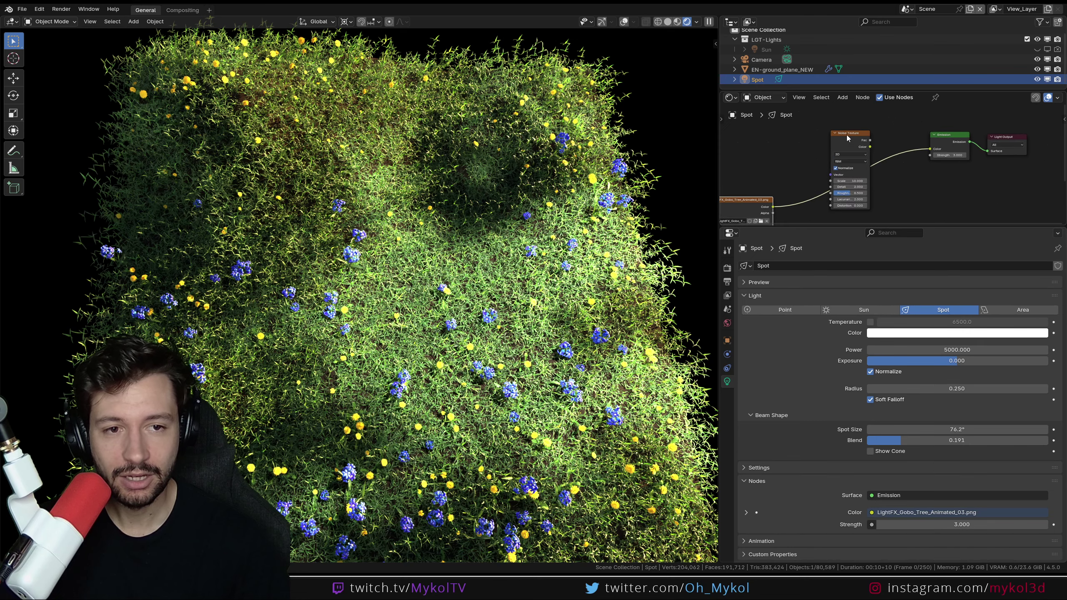
drag(847, 138, 809, 119)
middle_drag(823, 124, 834, 136)
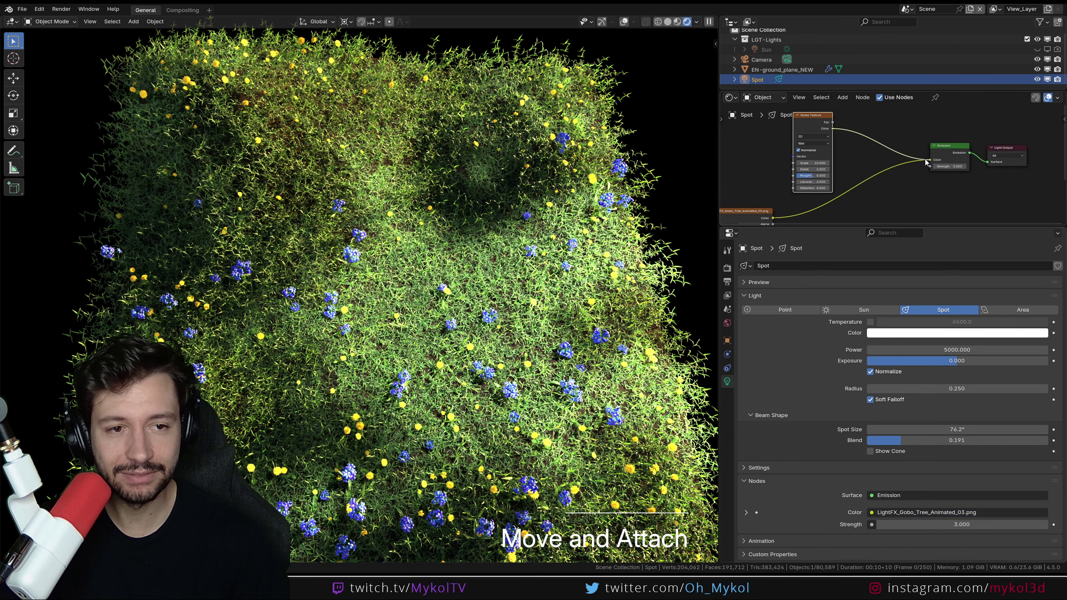
drag(911, 170, 914, 168)
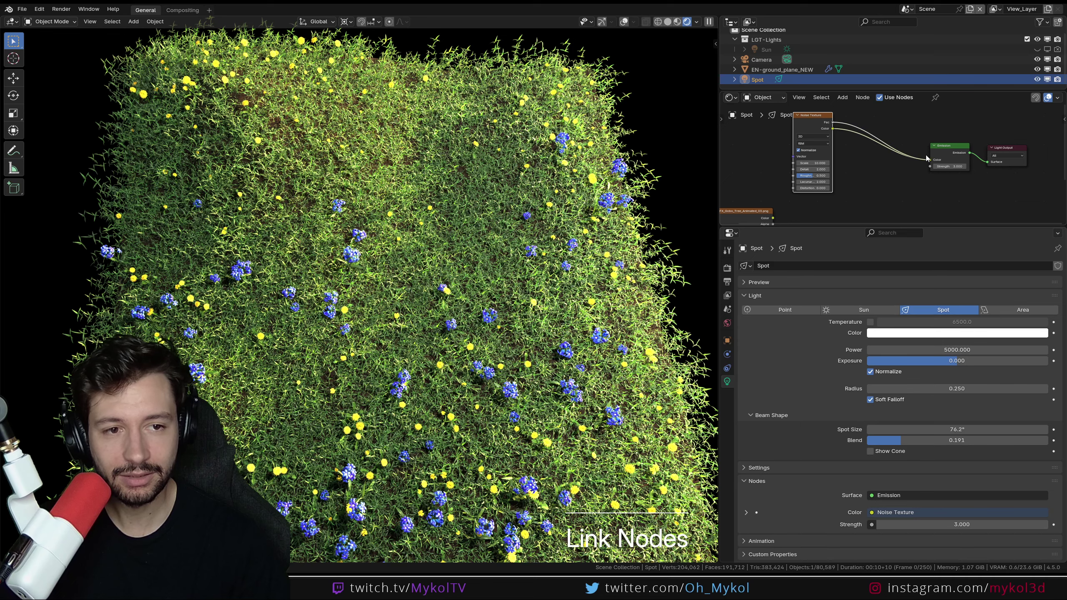
scroll(882, 170, up, 2)
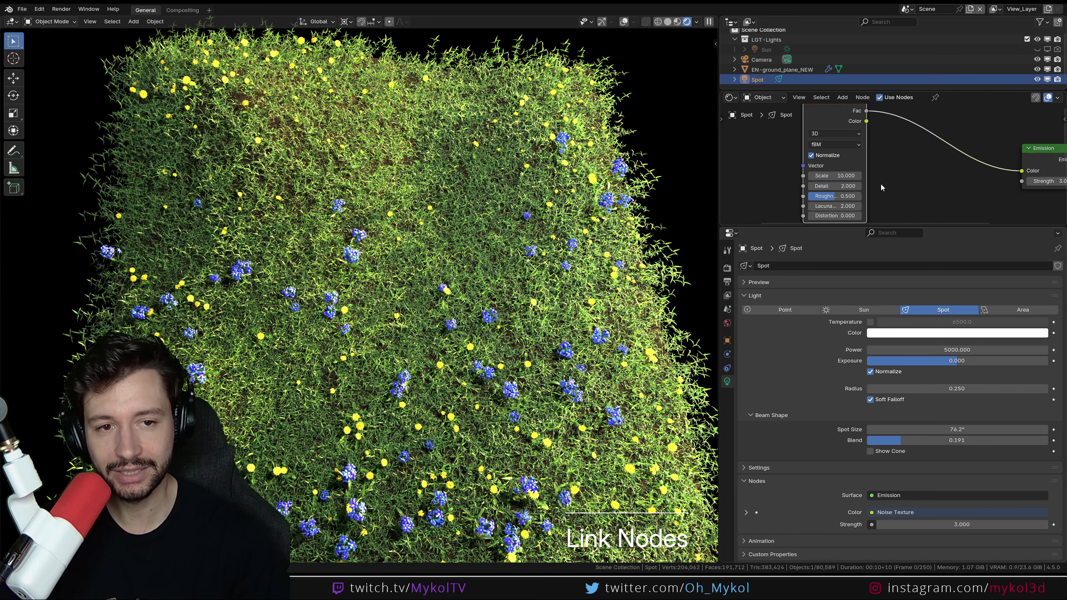
Replace the Noise Texture node with a Wave Texture and link its Color output to the emission color
middle_drag(885, 150, 842, 136)
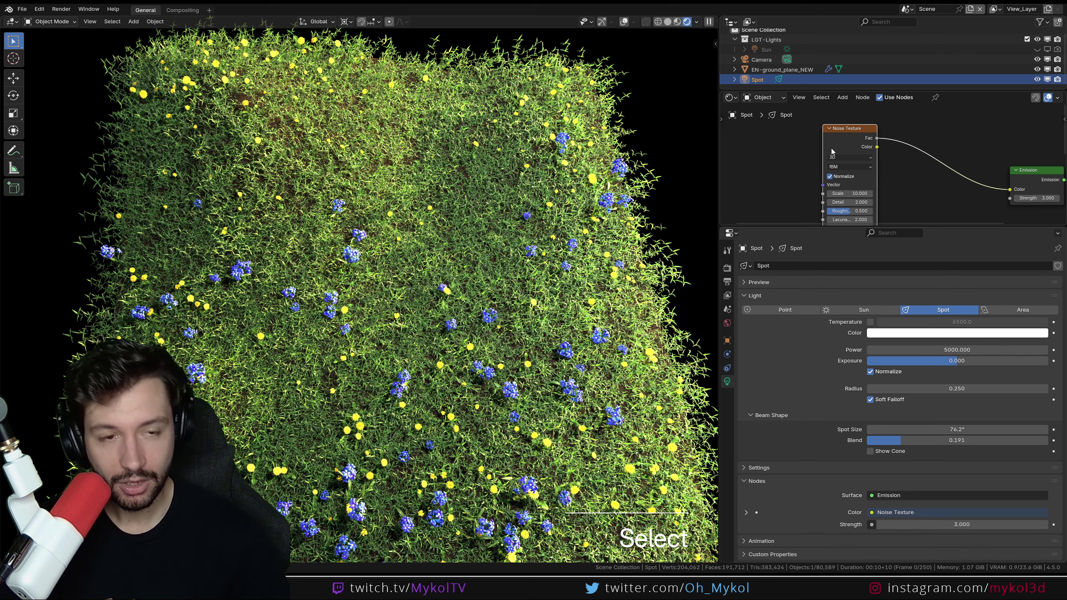
key(Delete)
key(shift+a)
click(832, 151)
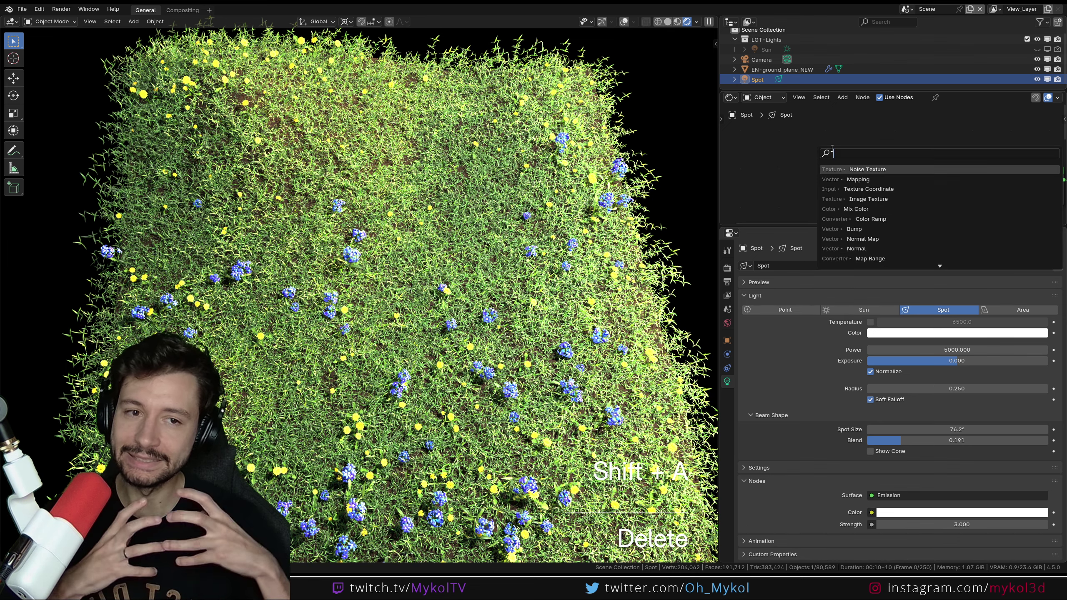
text(noise)
key(ctrl+BackSpace)
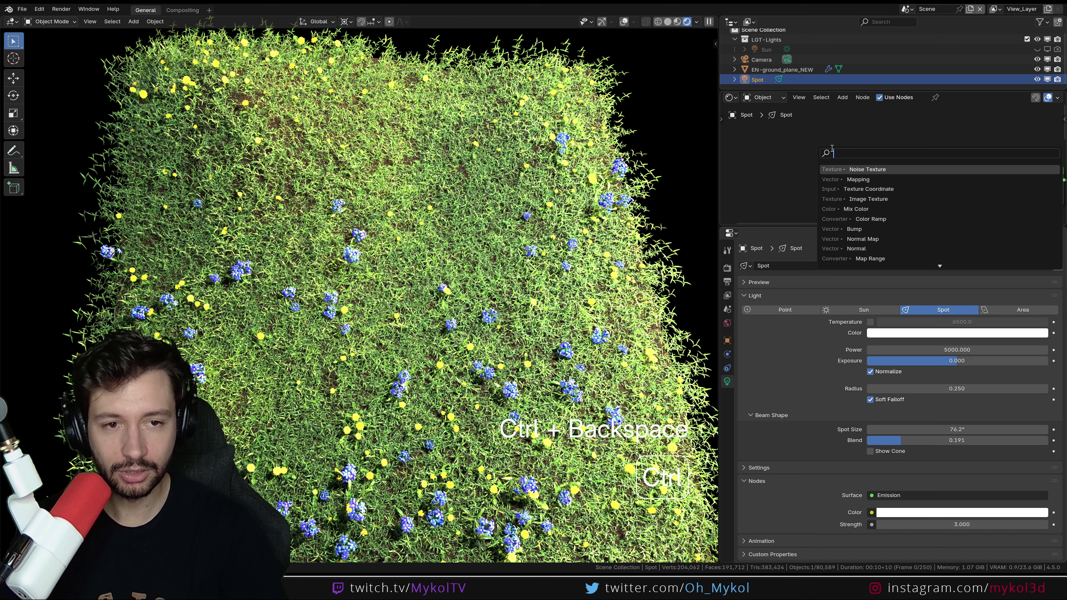
text(wave)
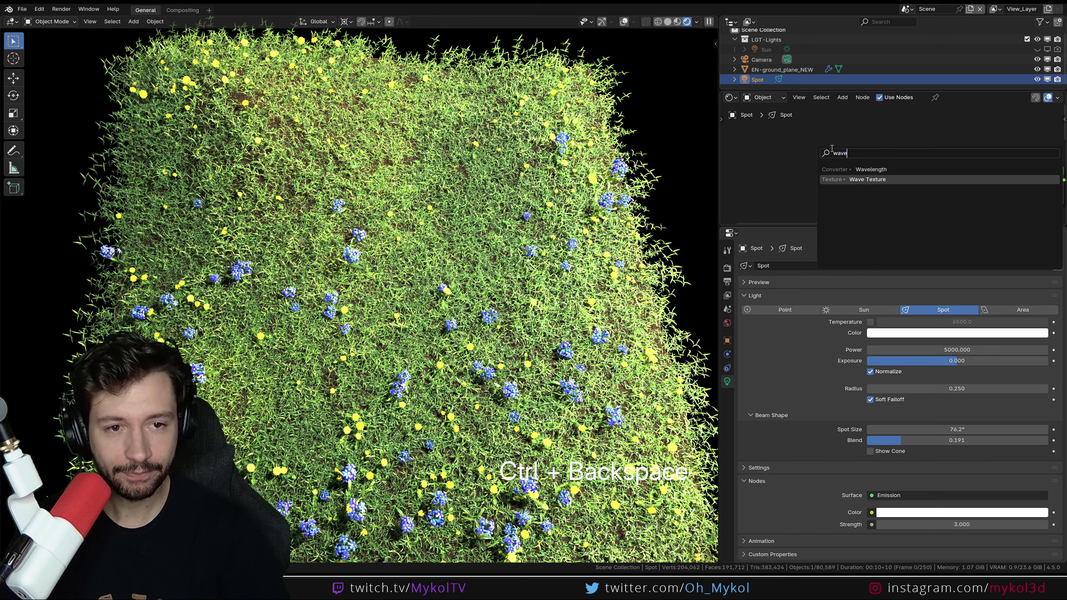
click(868, 179)
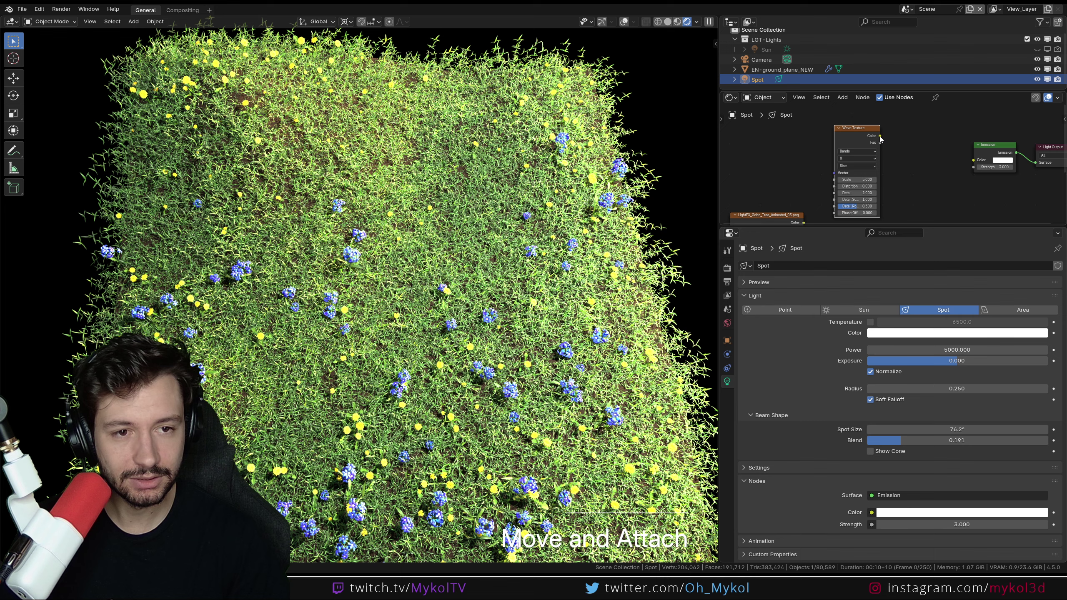
drag(976, 163, 974, 161)
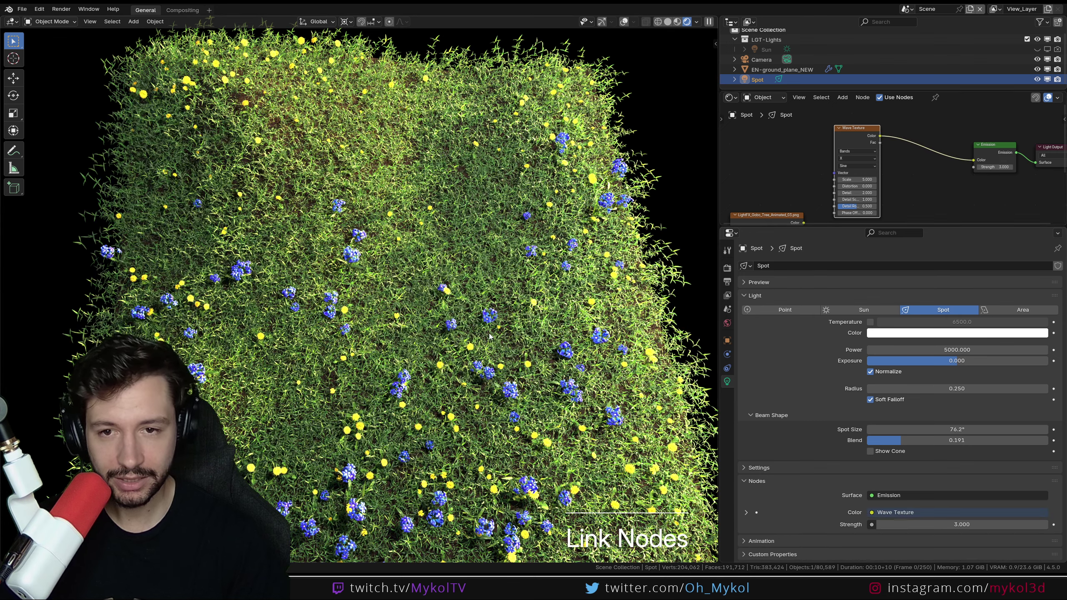
Hide the ground plane's Flower Field System geometry nodes modifier in the viewport
click(589, 291)
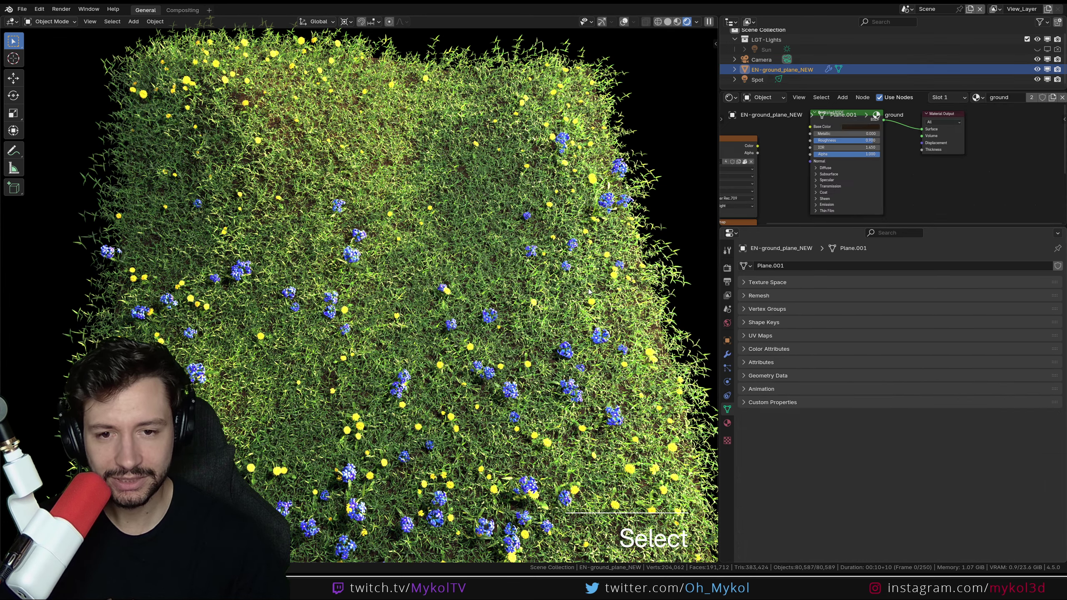
click(728, 354)
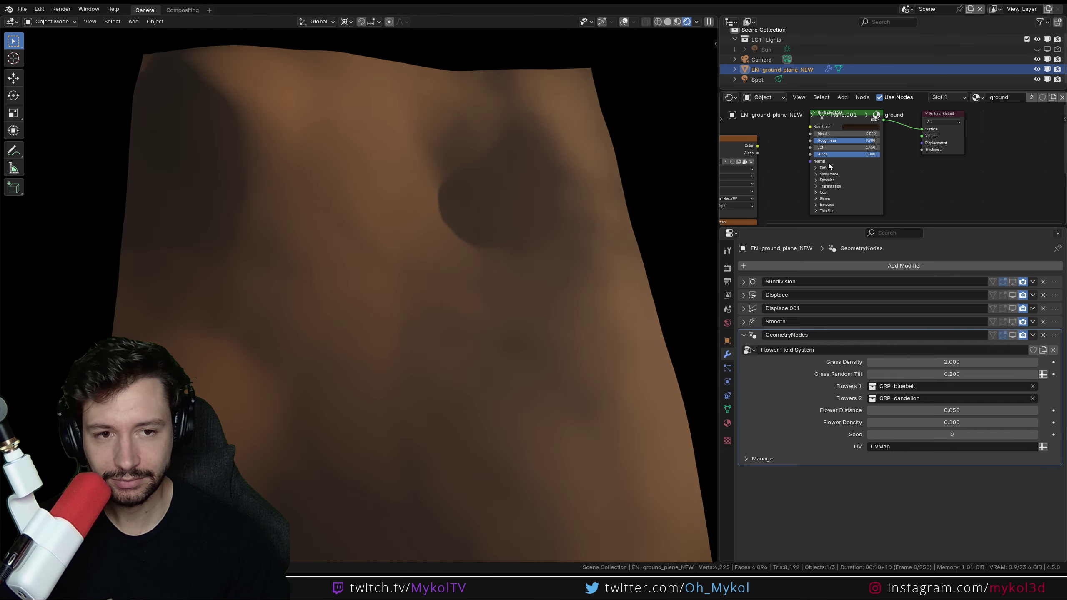
middle_drag(898, 168, 906, 204)
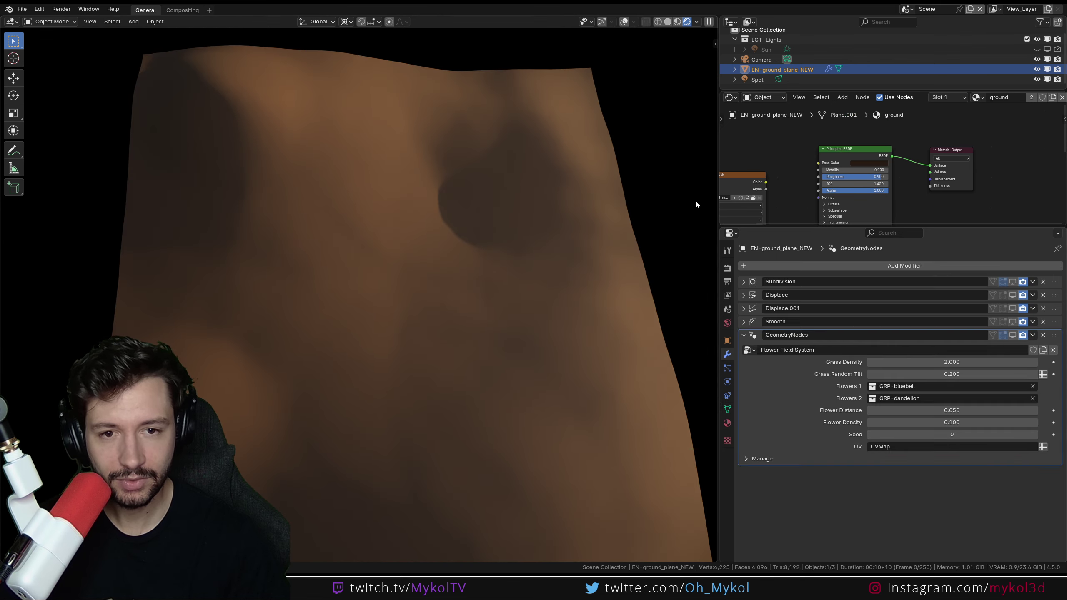
Select the spot light and reduce its radius to 0
click(762, 80)
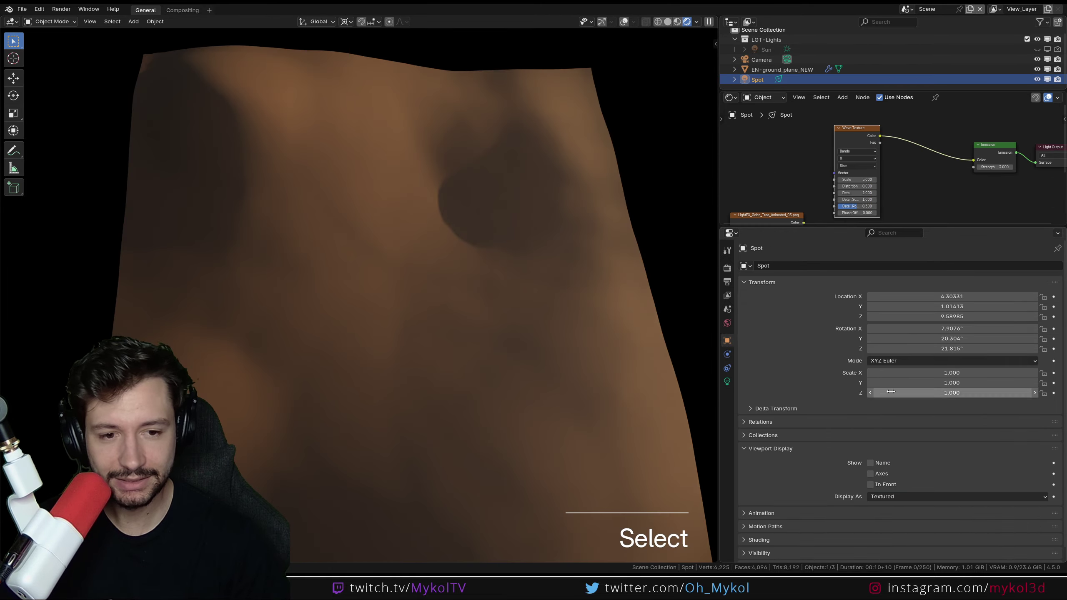
click(728, 382)
drag(943, 388, 899, 390)
Try larger wave texture scales such as 99.6 on the bare ground, and undo the scale changes
scroll(872, 185, up, 4)
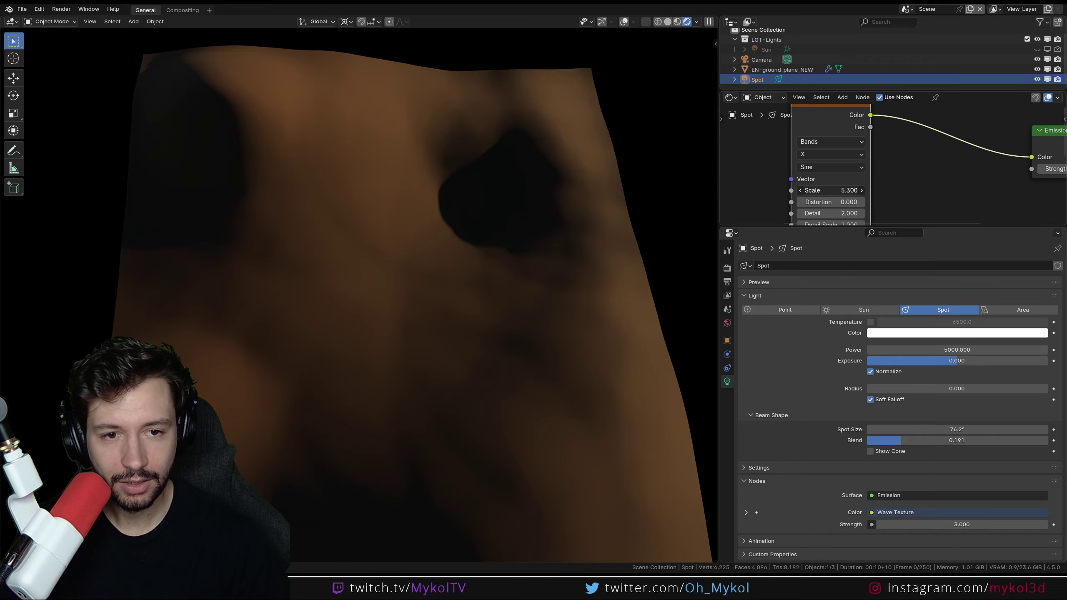
drag(830, 190, 886, 190)
scroll(563, 267, down, 5)
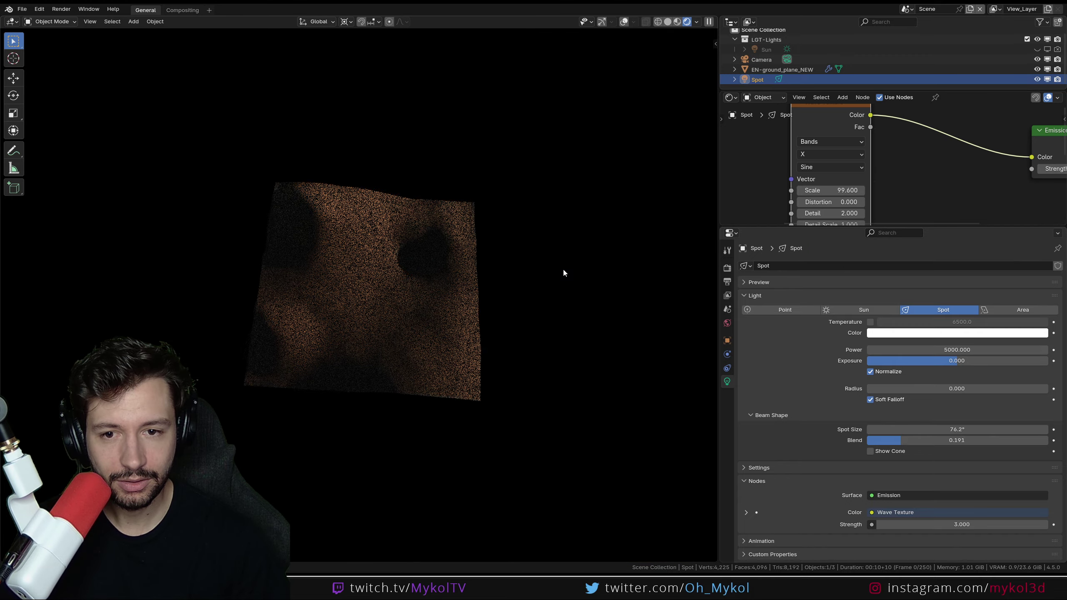
scroll(527, 263, up, 4)
mouse_move(835, 190)
mouse_down()
mouse_move(825, 190)
mouse_move(840, 190)
mouse_up()
scroll(840, 190, down, 2)
middle_drag(520, 282, 497, 319)
key(ctrl+z)
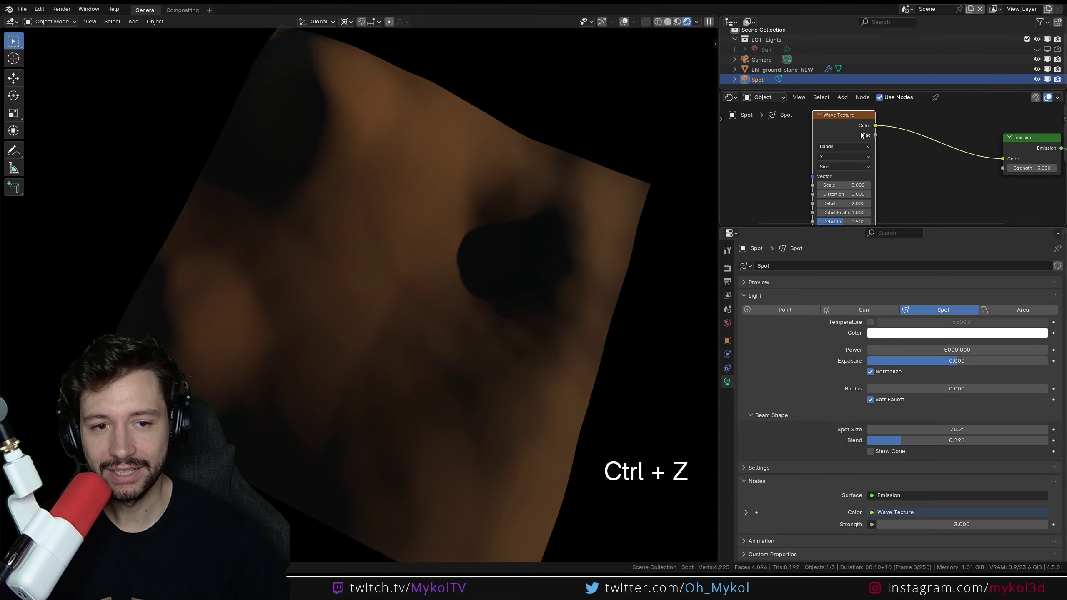
Move the Wave Texture node aside and add a Texture Coordinate node in front of it
drag(850, 116, 923, 131)
scroll(959, 177, down, 1)
scroll(822, 184, down, 2)
middle_drag(822, 184, 904, 166)
key(shift+a)
click(880, 152)
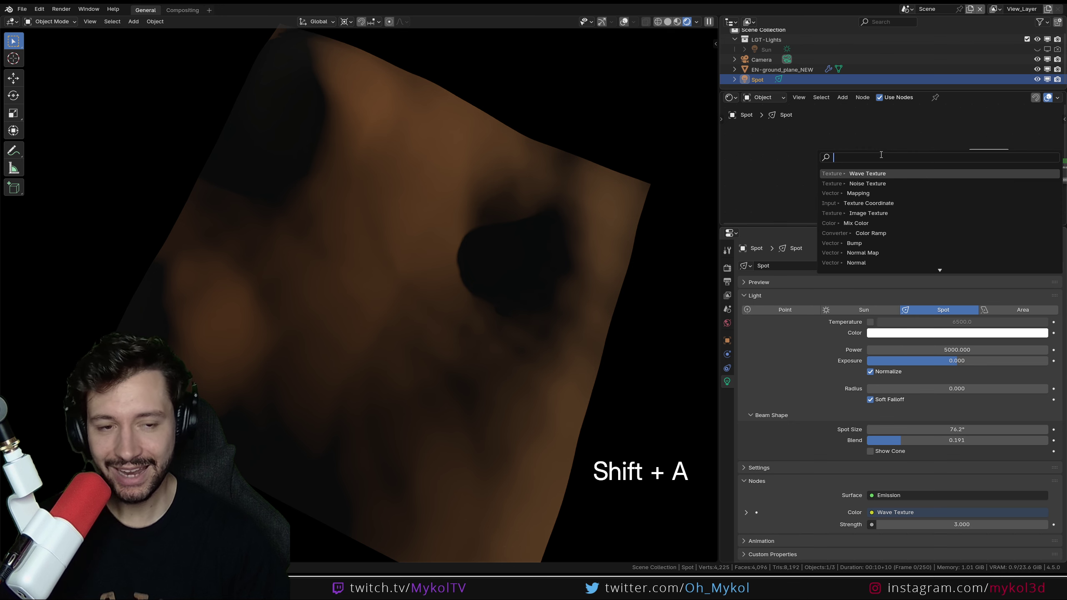
text(oo)
key(Return)
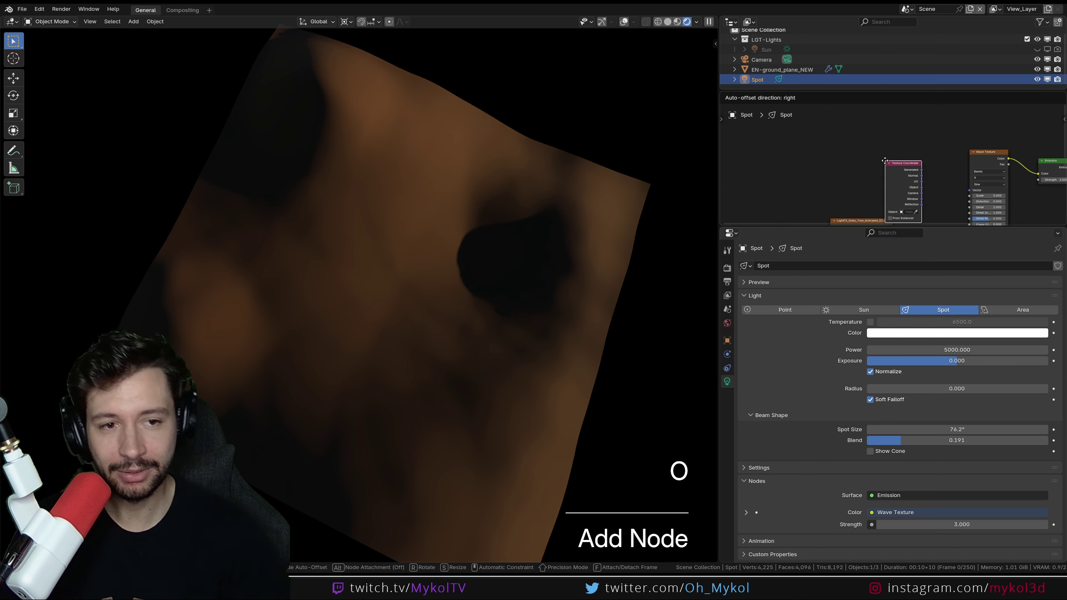
click(919, 184)
Link the Texture Coordinate node's Normal output to the Wave Texture's Vector input
scroll(903, 174, up, 2)
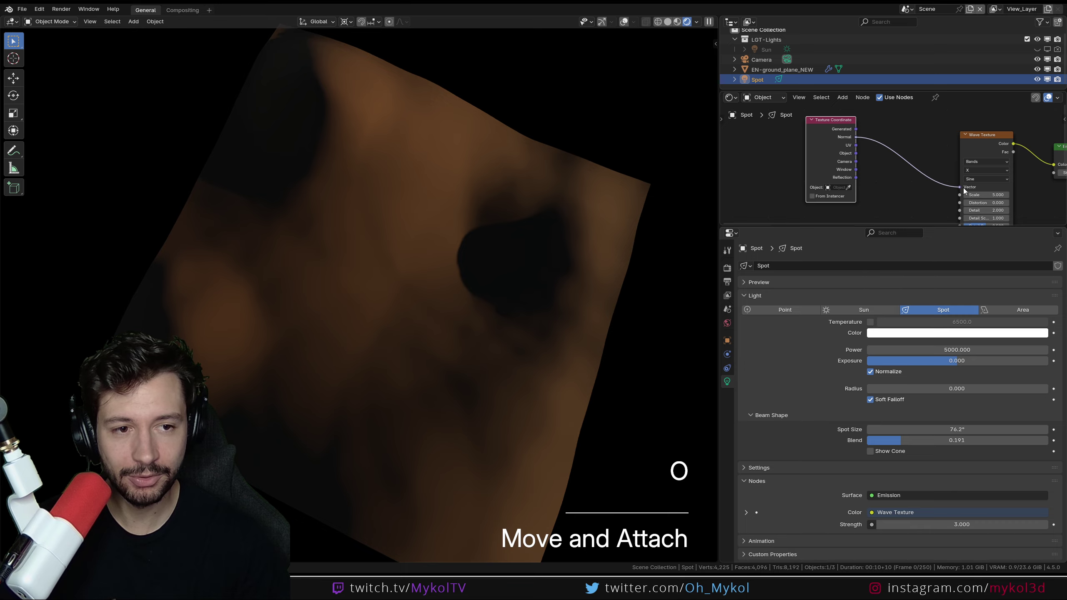
drag(964, 188, 961, 187)
scroll(479, 361, down, 2)
scroll(921, 182, down, 2)
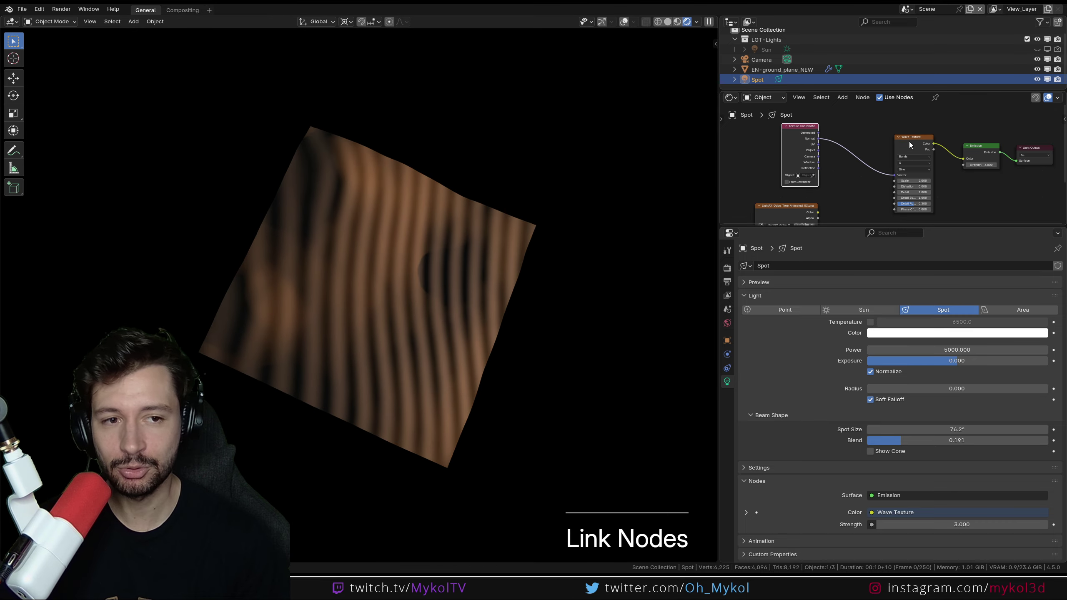
Move the Wave Texture node down and add a Noise Texture node above it
drag(908, 143, 900, 165)
key(shift+a)
text(noise)
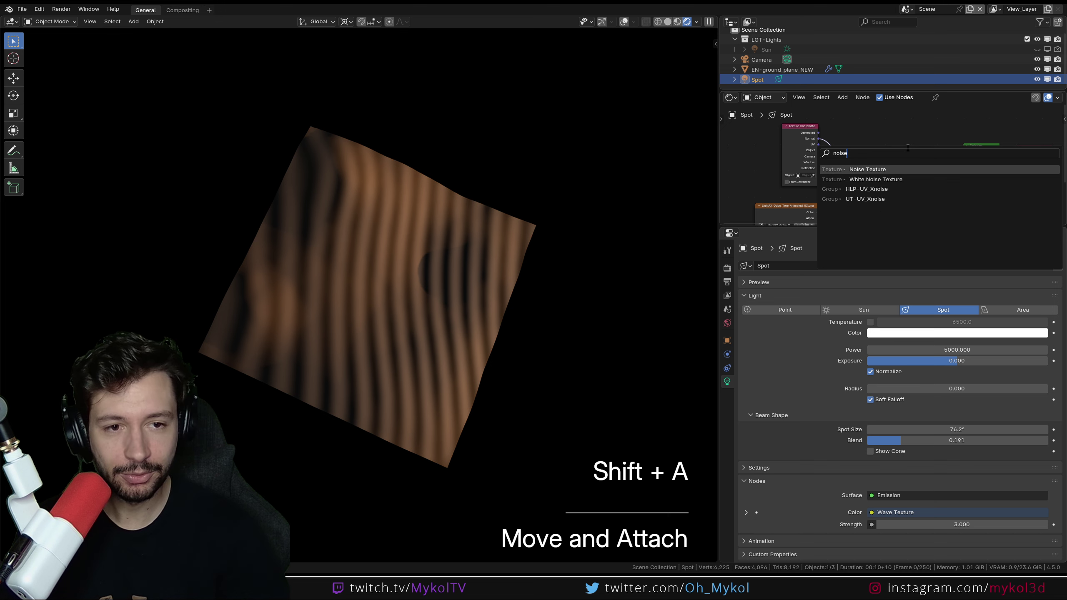
key(Return)
click(906, 106)
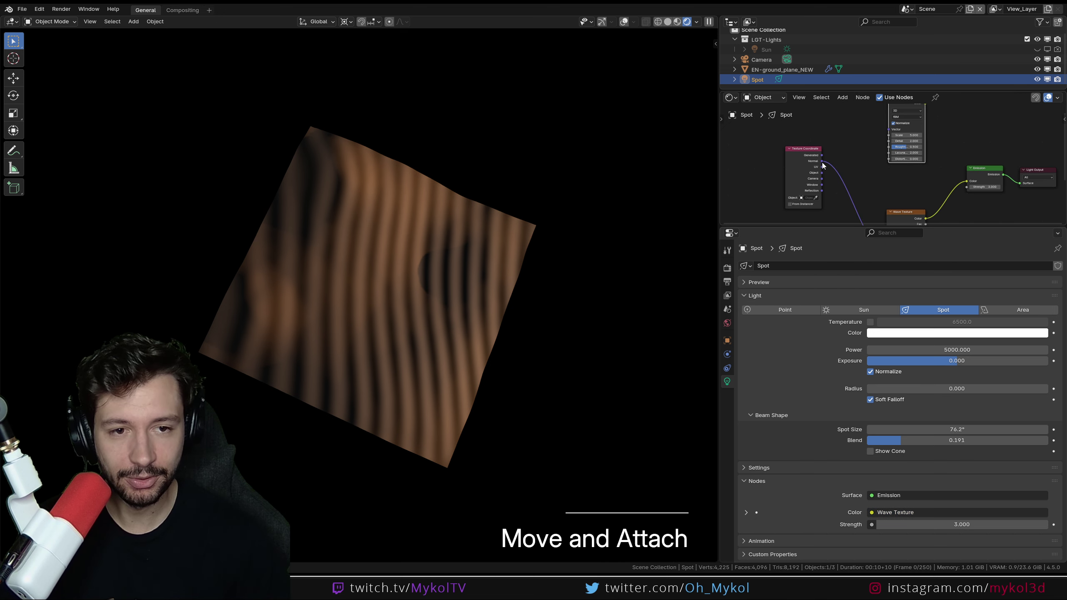
Link the Texture Coordinate's Normal output to the Noise Texture's Vector, and the noise's Fac output to the emission color
drag(822, 161, 888, 130)
scroll(920, 145, down, 1)
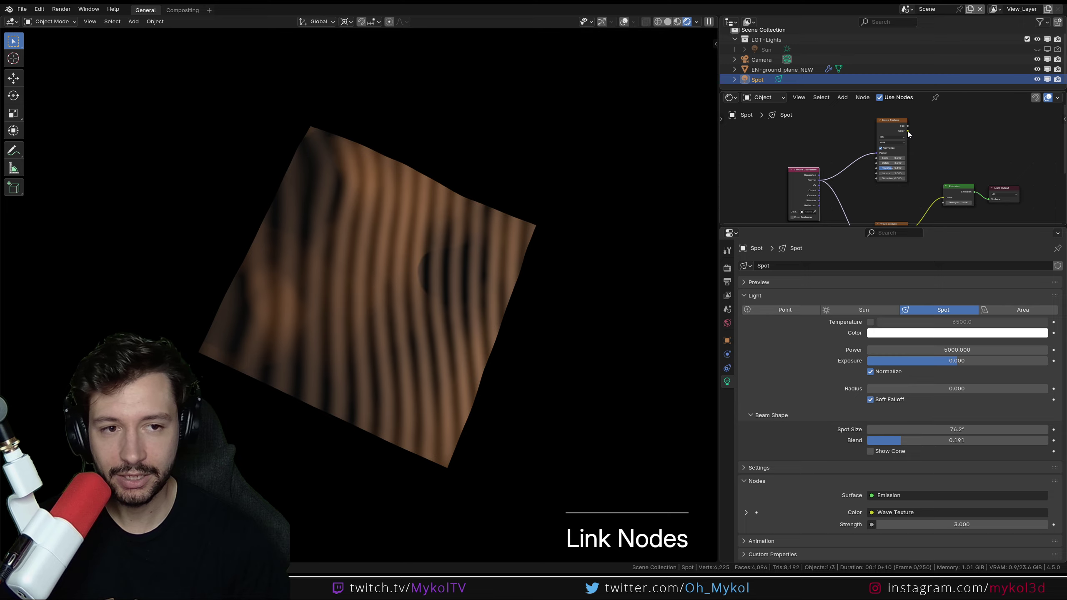
drag(949, 197, 949, 197)
scroll(399, 304, up, 5)
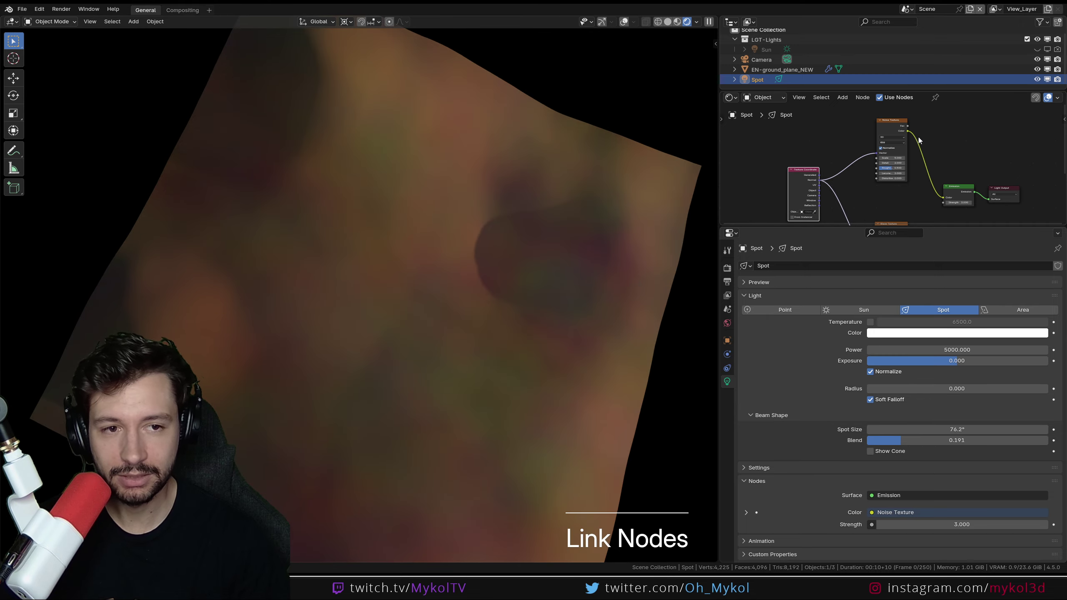
drag(908, 126, 924, 156)
drag(941, 198, 943, 197)
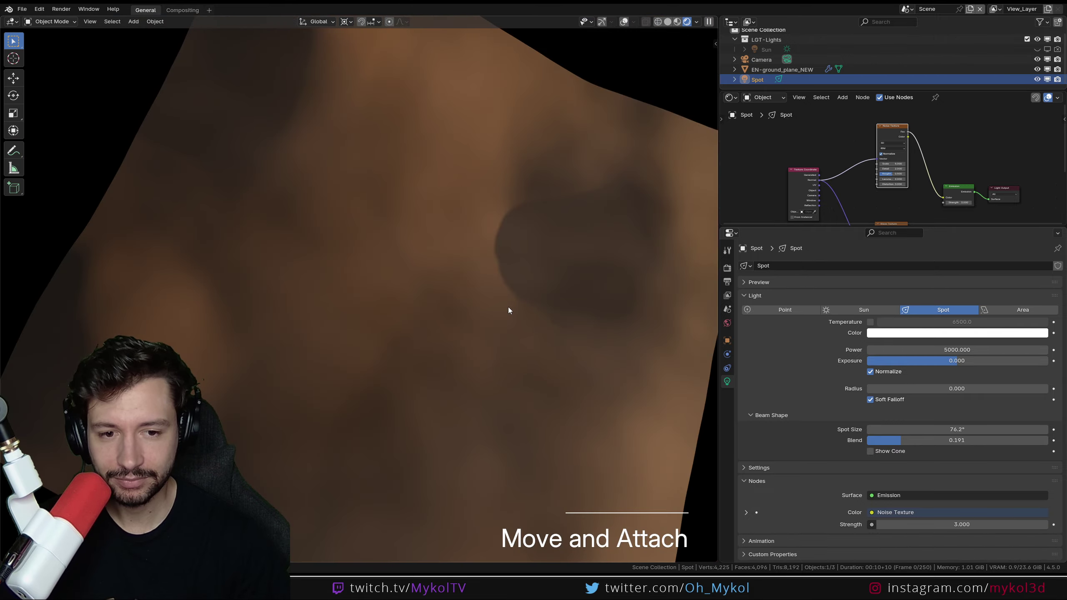
Show the ground plane's Flower Field System geometry nodes modifier in the viewport again
click(595, 360)
click(727, 355)
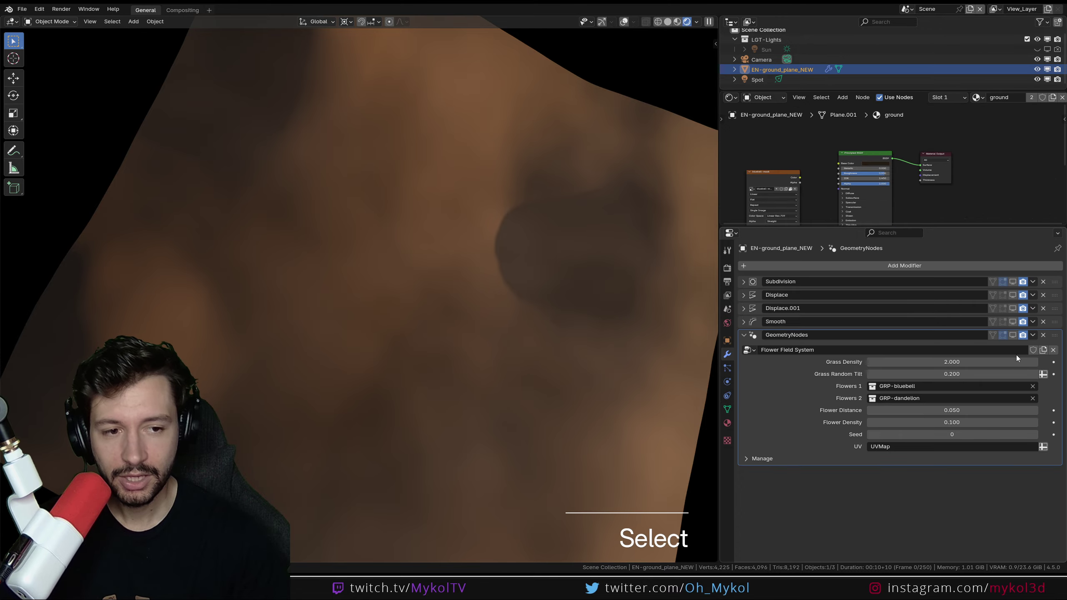
click(1013, 335)
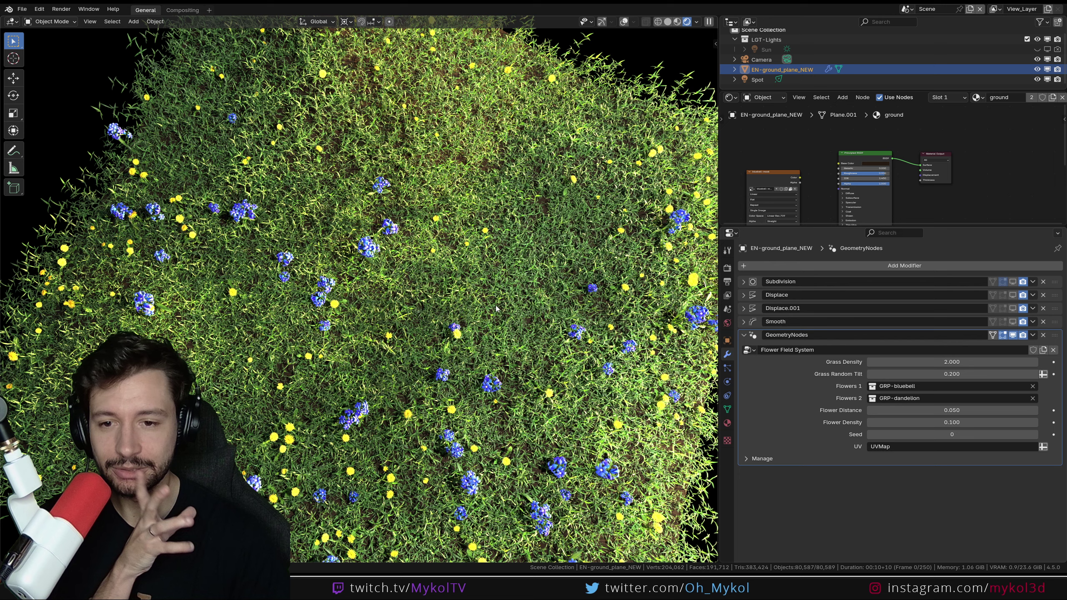
Enlarge the node editor area and select the spot light
drag(833, 227, 834, 333)
scroll(801, 241, up, 3)
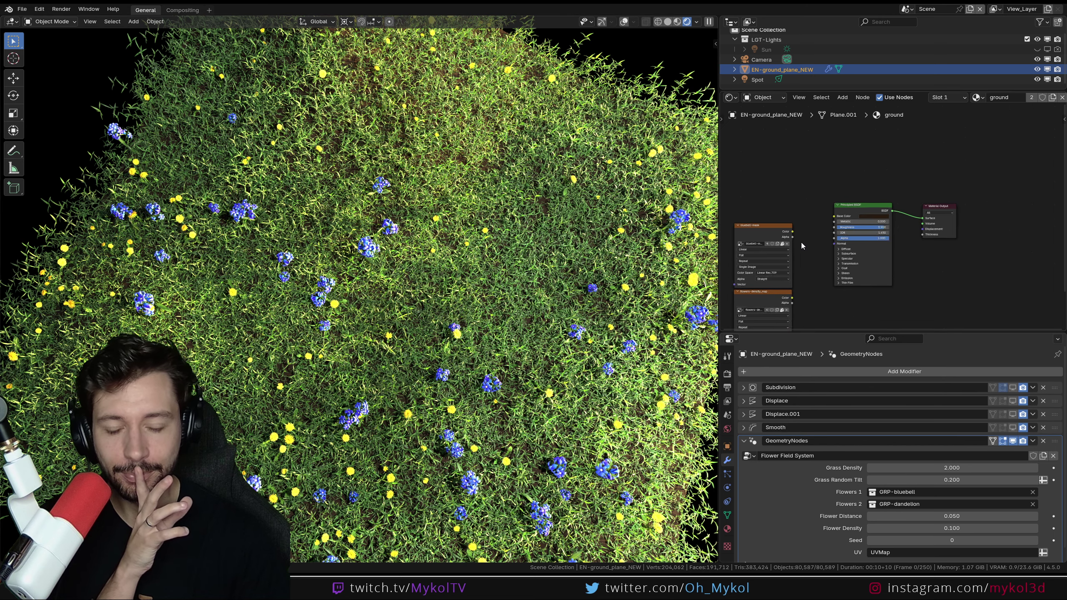
scroll(613, 235, down, 5)
click(773, 79)
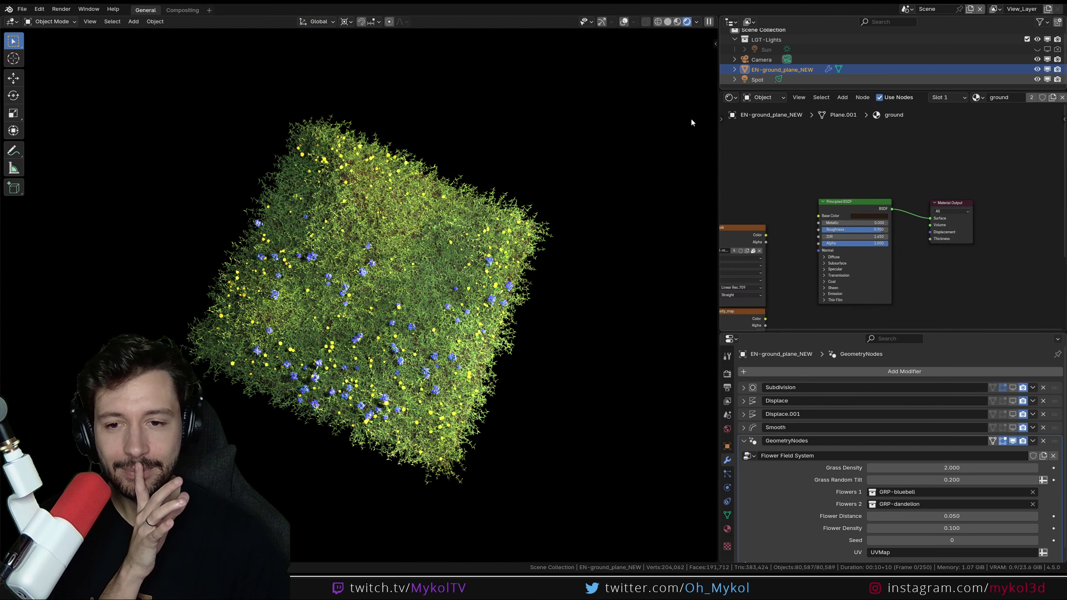
Set the Noise Texture's scale to 6.1 in the spot light's node tree
scroll(690, 117, up, 8)
scroll(920, 205, up, 3)
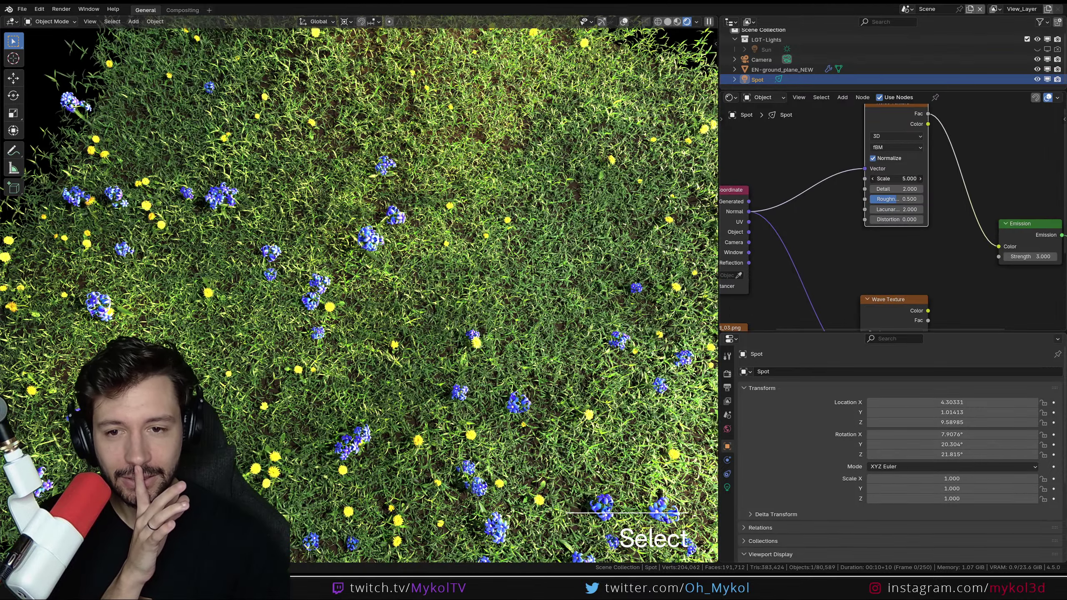
mouse_move(896, 179)
mouse_down()
mouse_move(918, 179)
mouse_move(899, 179)
mouse_up()
Try the Texture Coordinate's UV output as the Noise Texture's Vector input, and undo the link
scroll(854, 211, down, 2)
drag(849, 214, 956, 169)
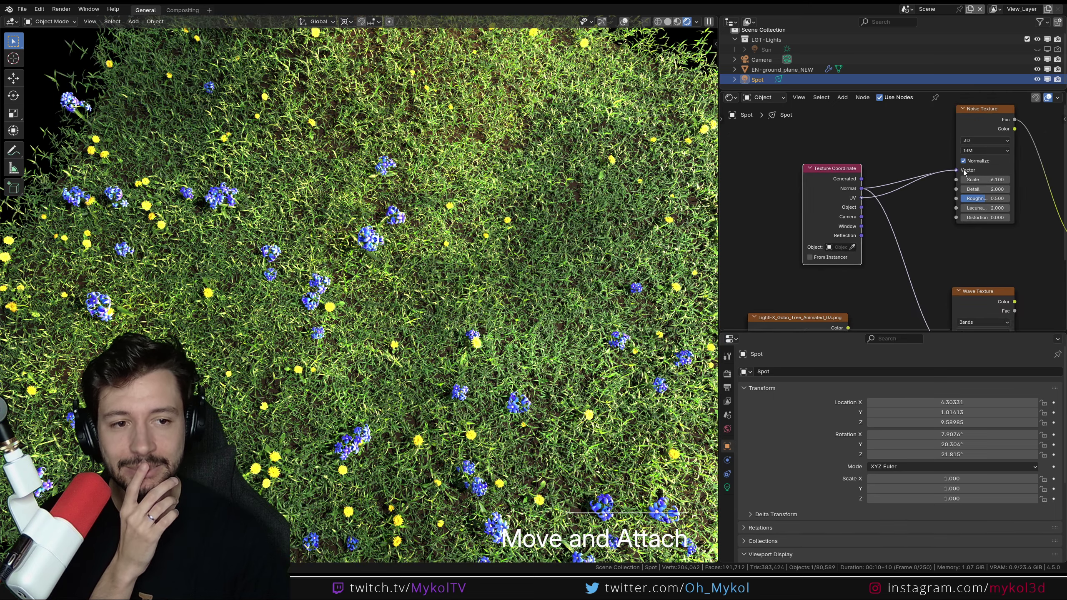
key(ctrl+z)
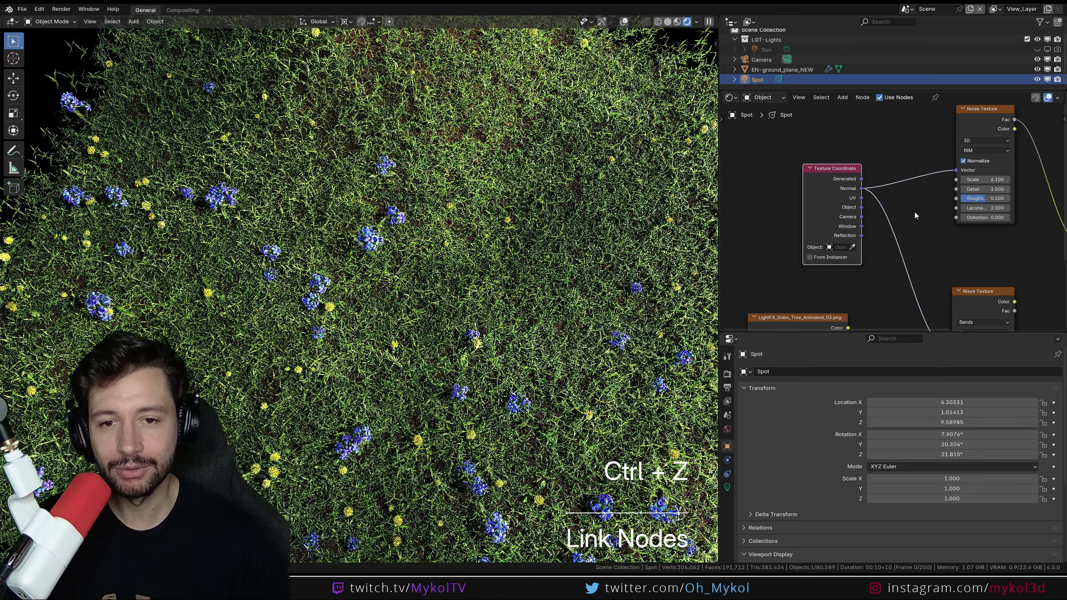
Link the Wave Texture's Color output to the emission color in place of the noise
middle_drag(914, 212, 869, 214)
scroll(880, 260, down, 2)
drag(876, 274, 932, 223)
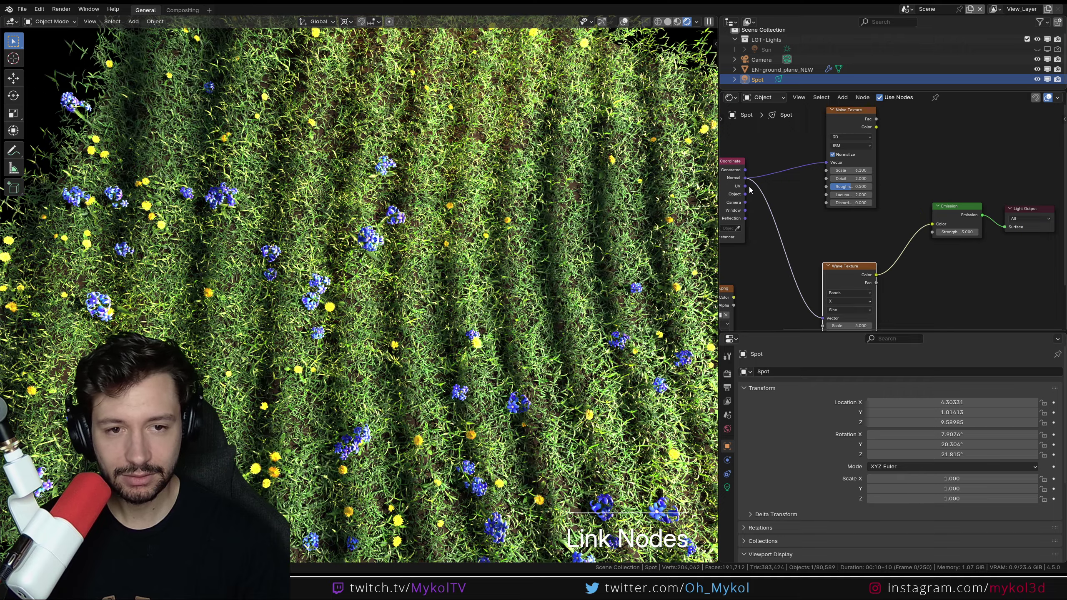
Alternate the Wave Texture's Vector input between the Texture Coordinate's UV and Normal outputs, ending on Normal
drag(745, 186, 822, 319)
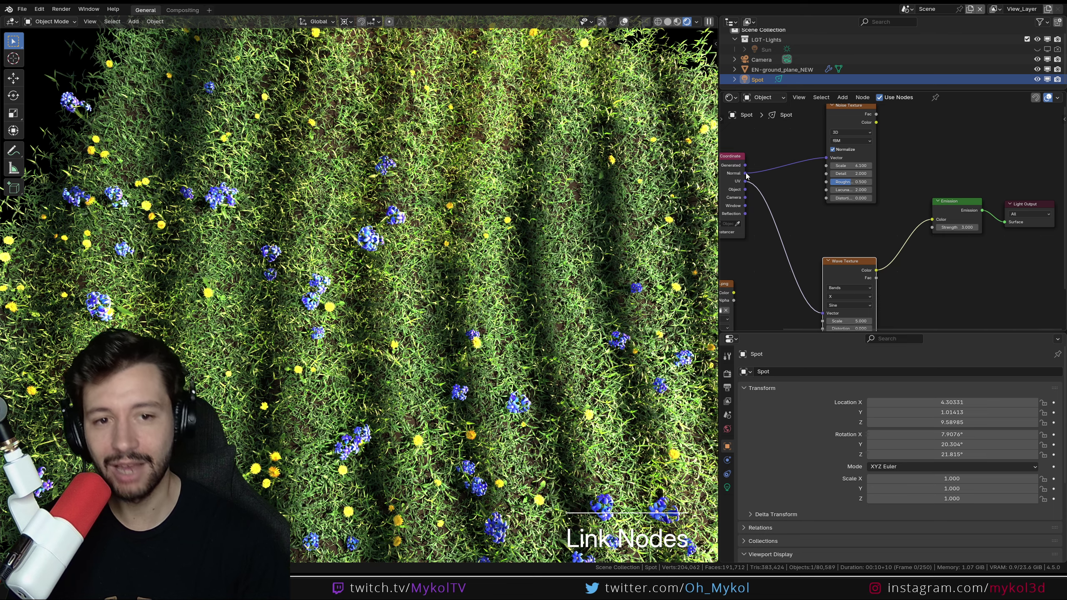
drag(746, 174, 823, 314)
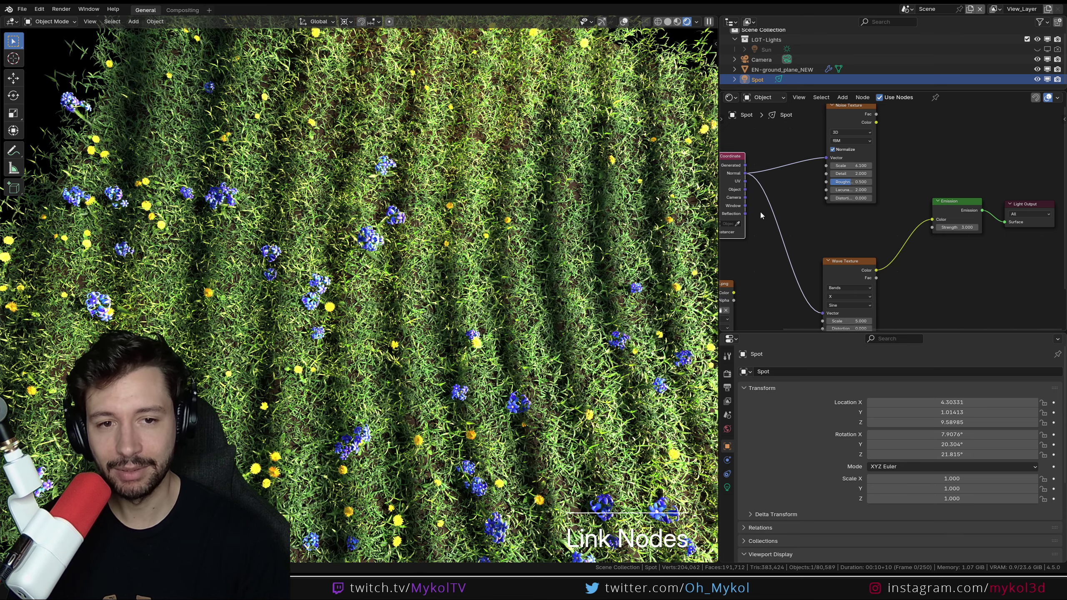
drag(746, 185, 823, 313)
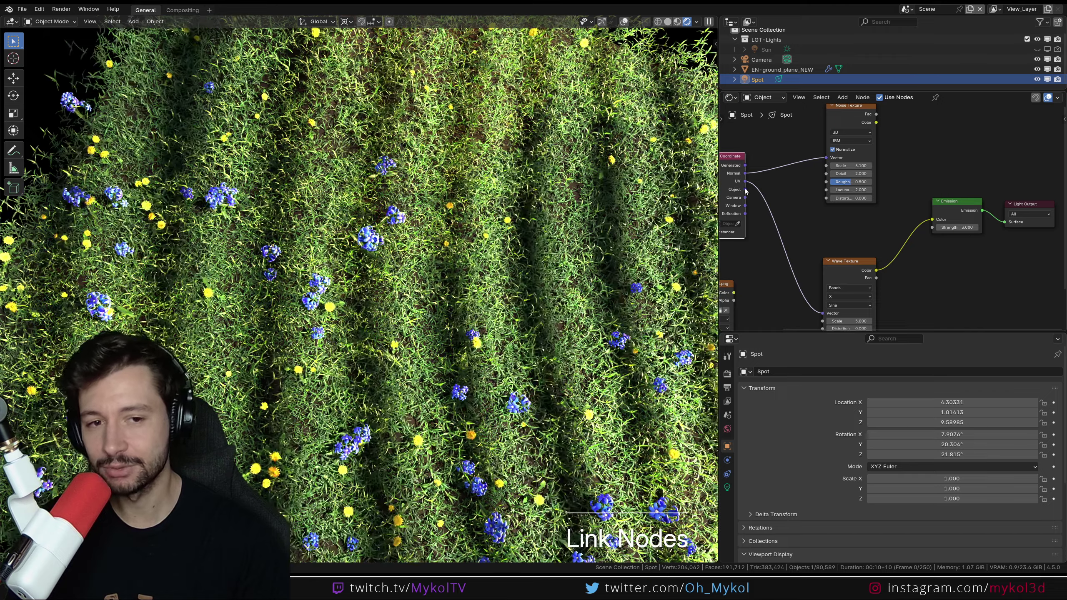
drag(746, 173, 822, 313)
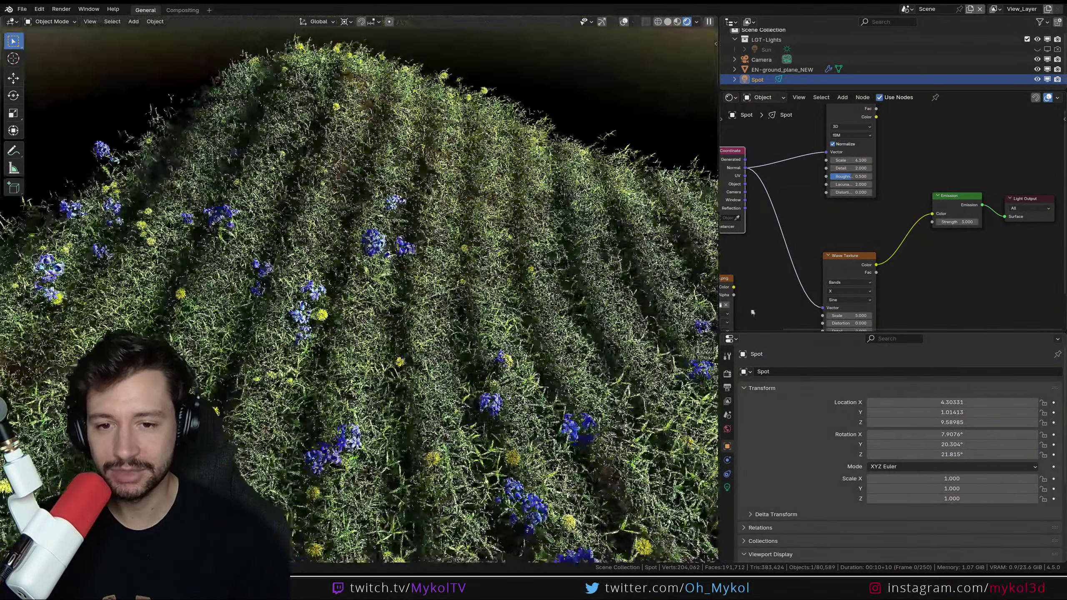
Set the Wave Texture's scale to 2.3, distortion to 1.7 and detail roughness to 0.777
scroll(880, 200, down, 1)
scroll(881, 201, up, 5)
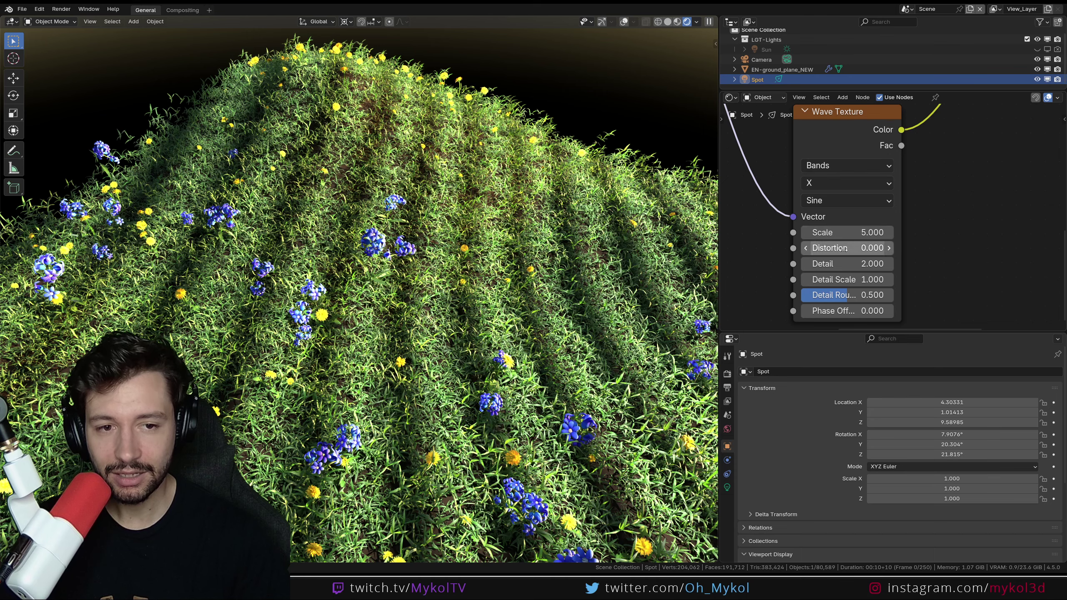
click(841, 234)
text(2.3)
key(Return)
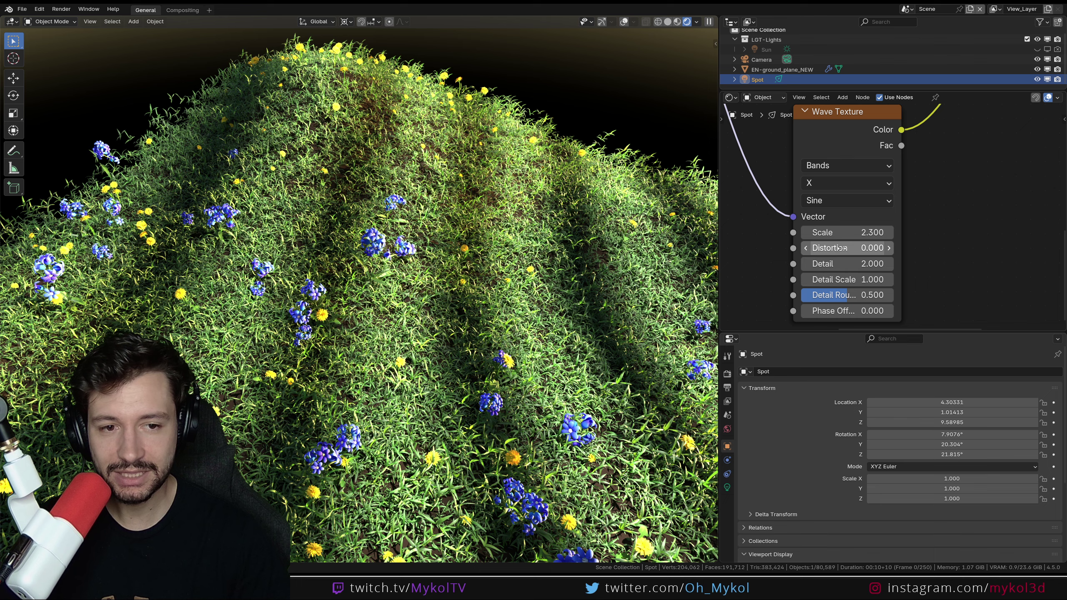
drag(841, 248, 912, 248)
mouse_move(846, 295)
mouse_down()
mouse_move(802, 295)
mouse_move(872, 295)
mouse_up()
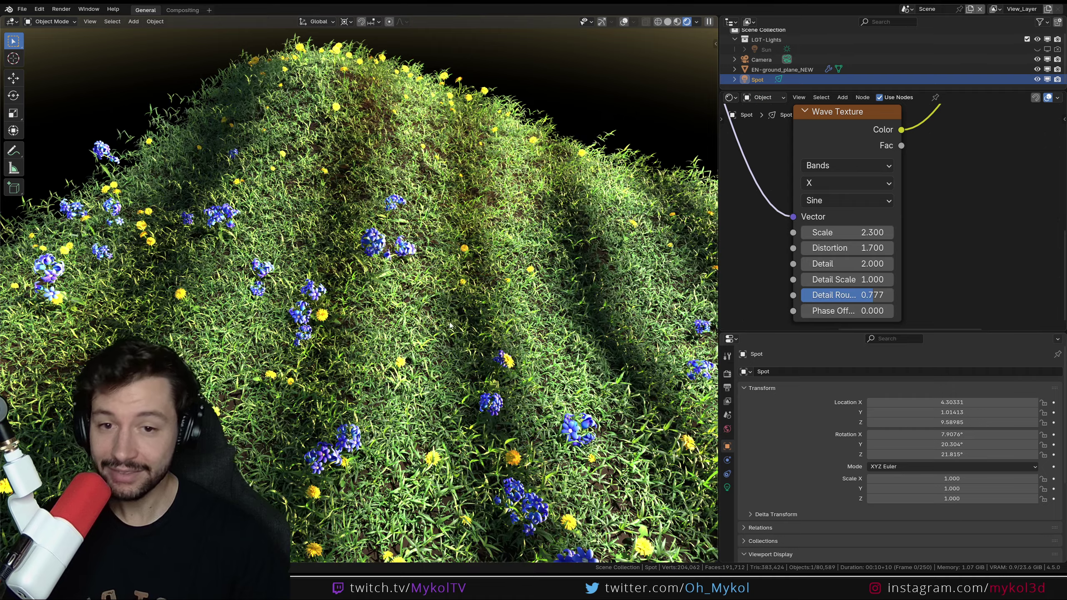
Link the Noise Texture's Fac output to the emission color in place of the wave texture
middle_drag(521, 374, 502, 360)
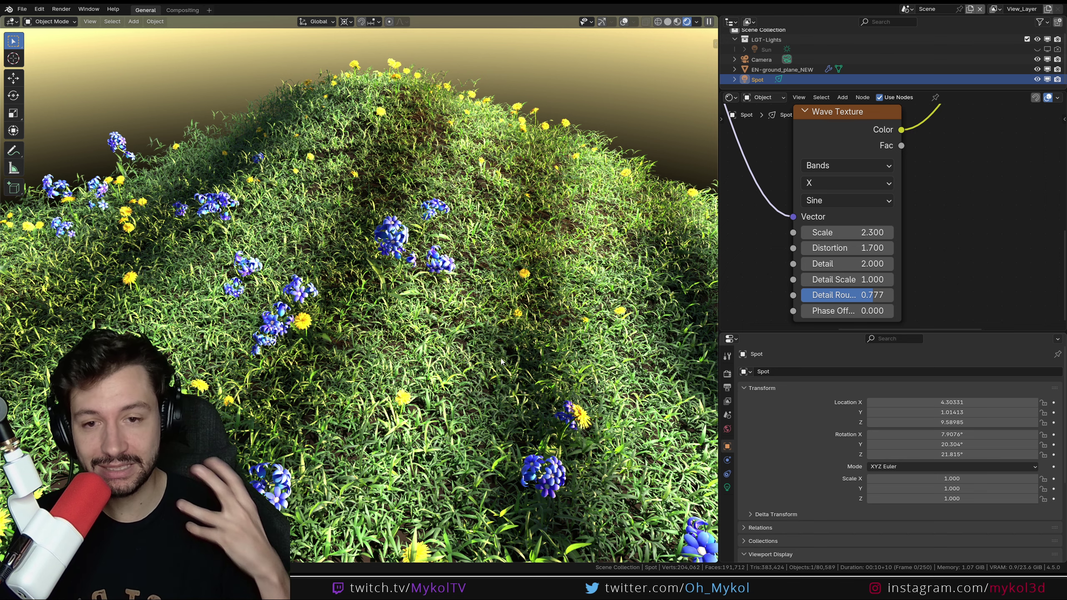
scroll(882, 198, down, 5)
middle_drag(881, 199, 844, 241)
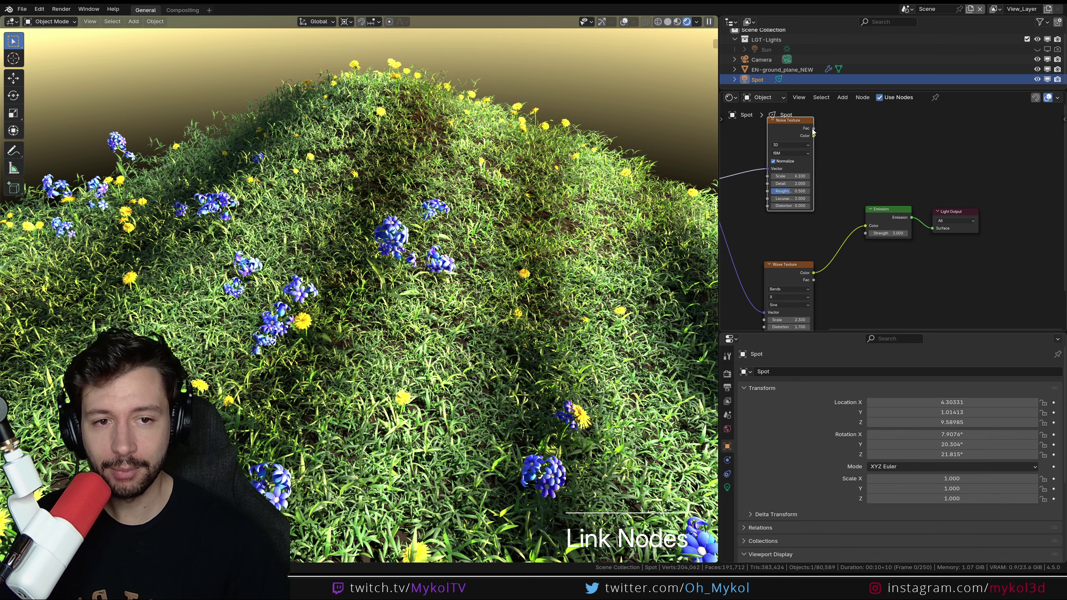
drag(814, 136, 867, 226)
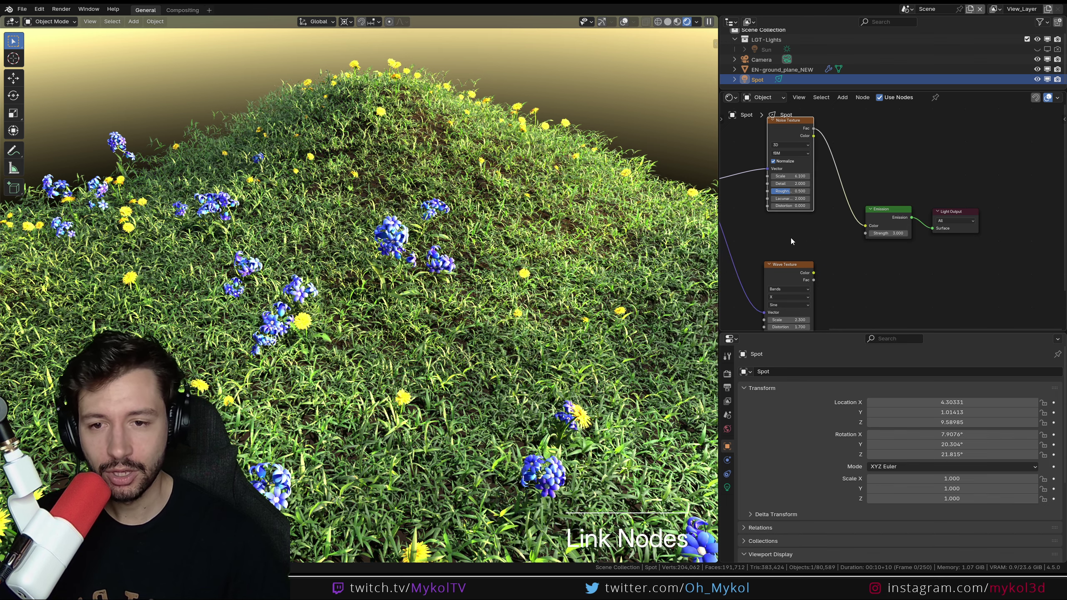
Link the Color output of the LightFX_Gobo_Tree_Animated_03.png image node to the emission color and inspect the shadows across the field
middle_drag(790, 238, 865, 238)
scroll(420, 285, down, 2)
middle_drag(419, 285, 449, 316)
middle_drag(792, 286, 845, 226)
drag(810, 234, 993, 167)
middle_drag(868, 288, 883, 195)
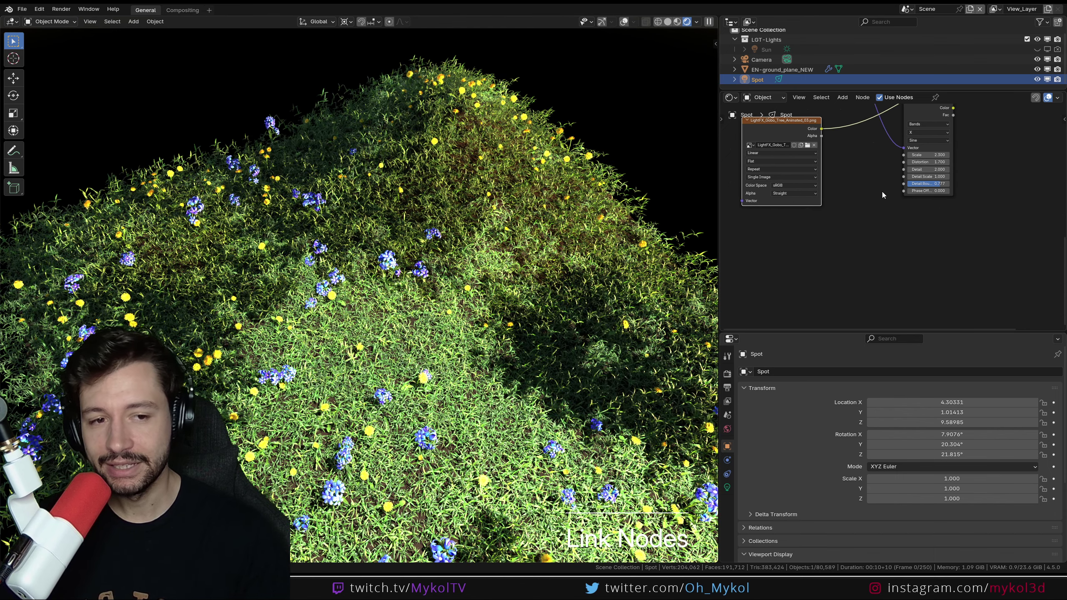
scroll(544, 362, down, 5)
middle_drag(543, 361, 422, 300)
scroll(392, 332, up, 5)
scroll(398, 386, up, 3)
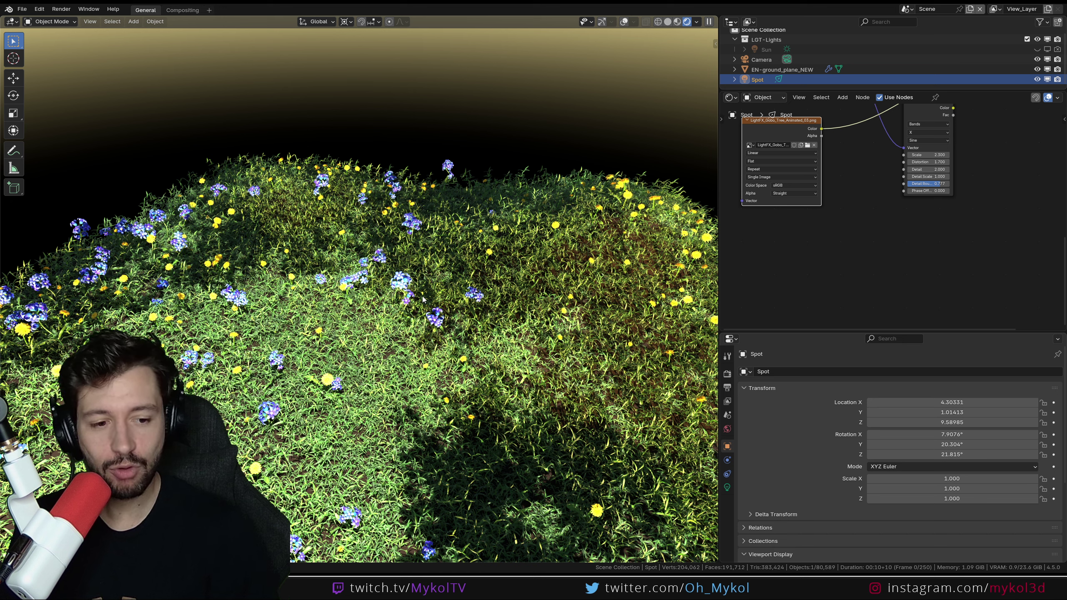
Look at the field through the spot light and open the last render result
key(ctrl+KP_0)
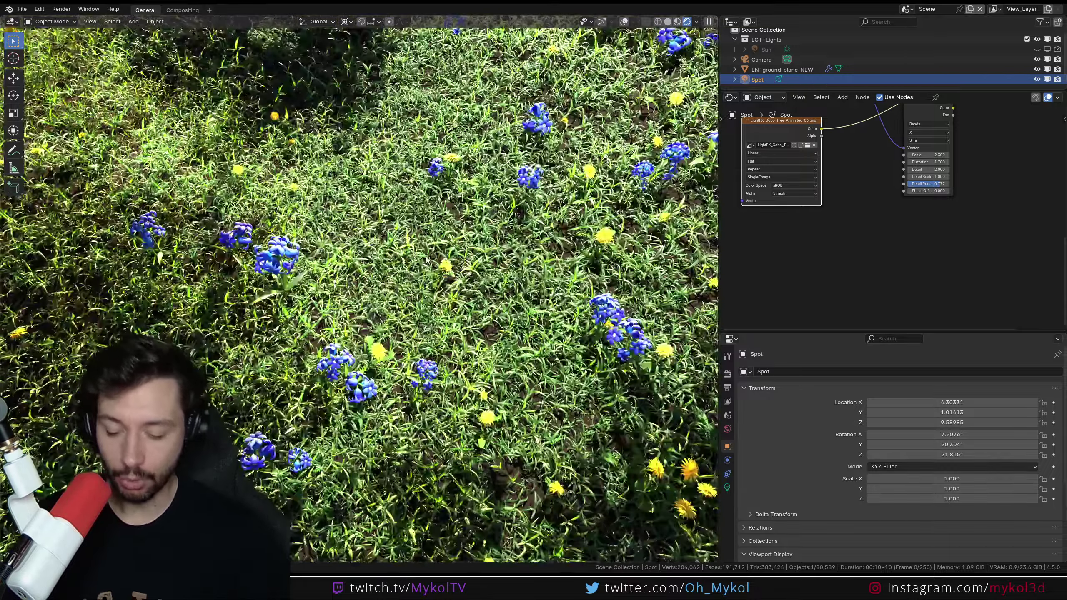
key(z)
key(F11)
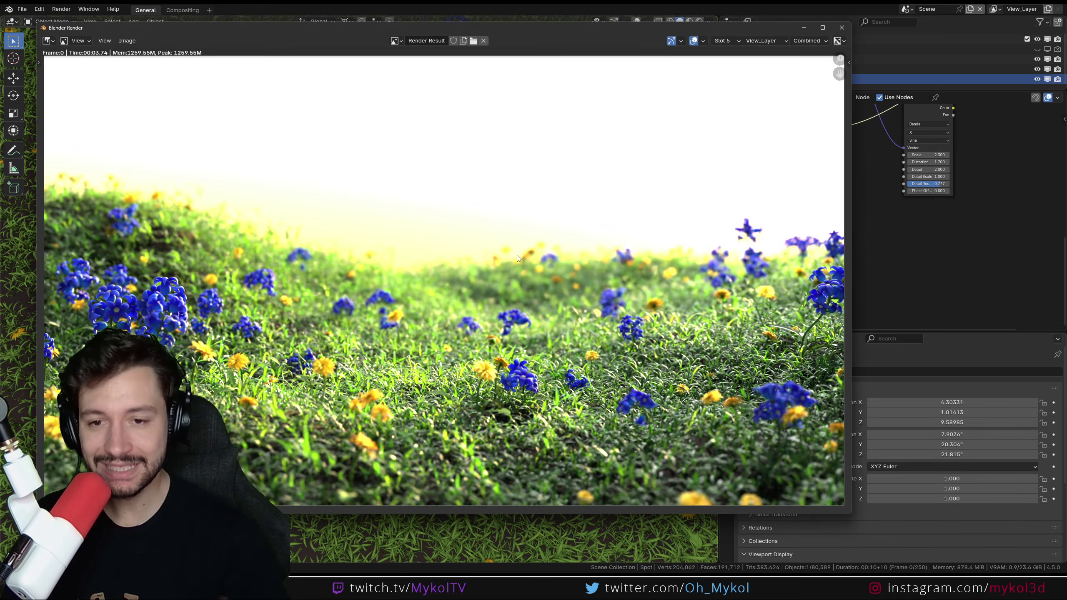
Compare the stored renders of the flower field in slots 2, 3, 4 and 5
click(723, 41)
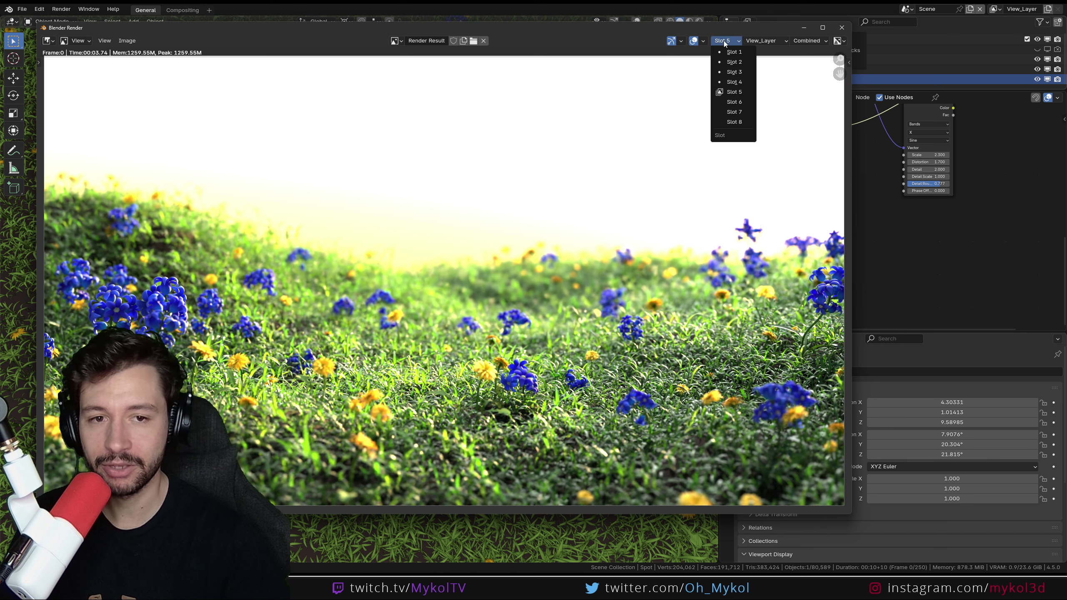
click(744, 83)
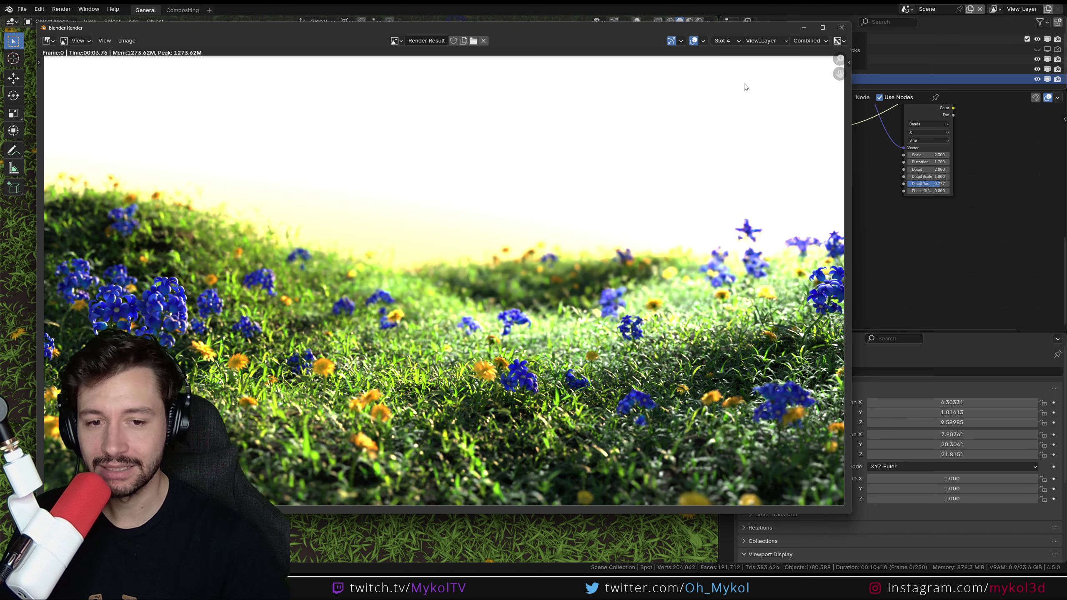
click(725, 41)
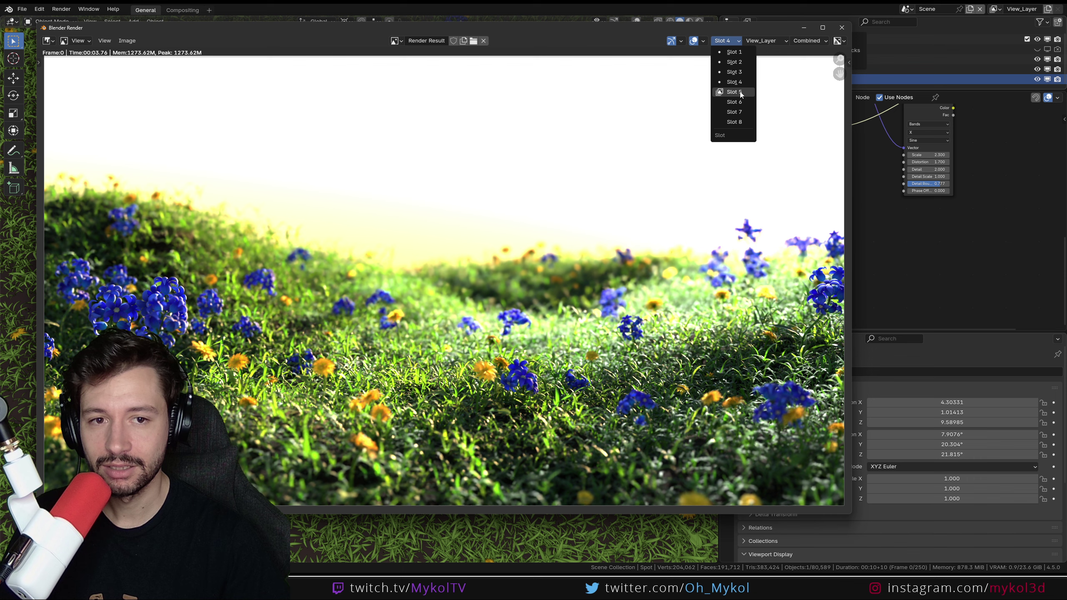
click(741, 92)
click(727, 40)
click(741, 62)
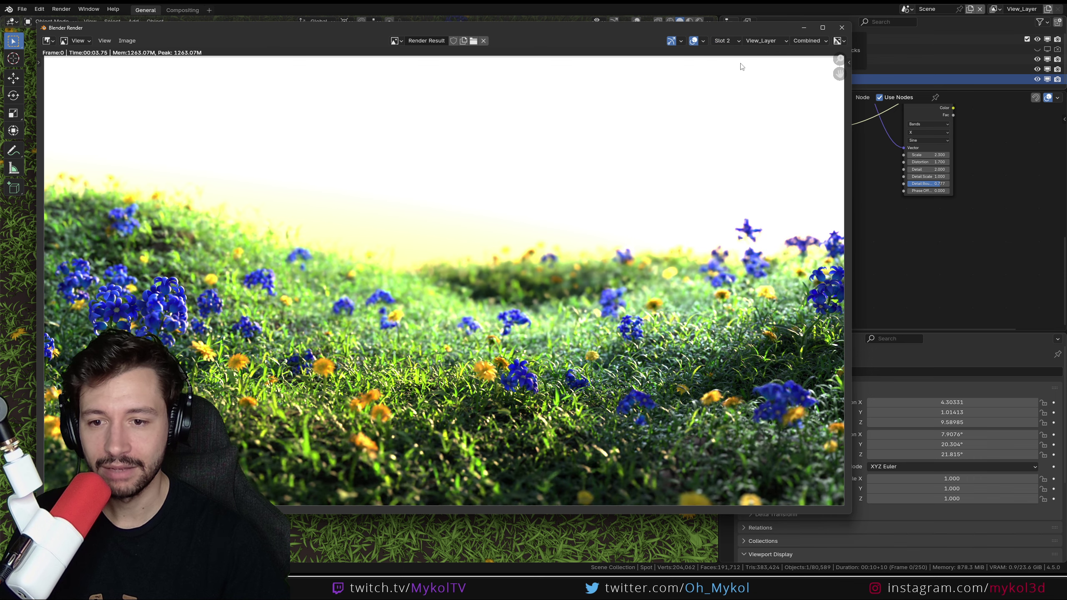
click(727, 40)
click(736, 93)
click(726, 41)
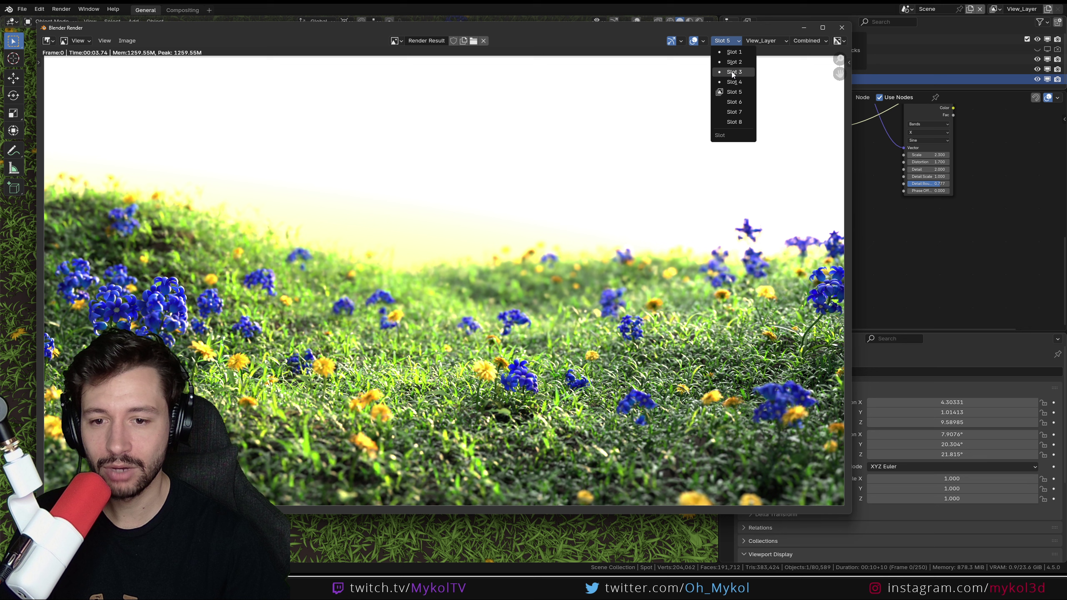
click(733, 73)
click(727, 42)
click(733, 83)
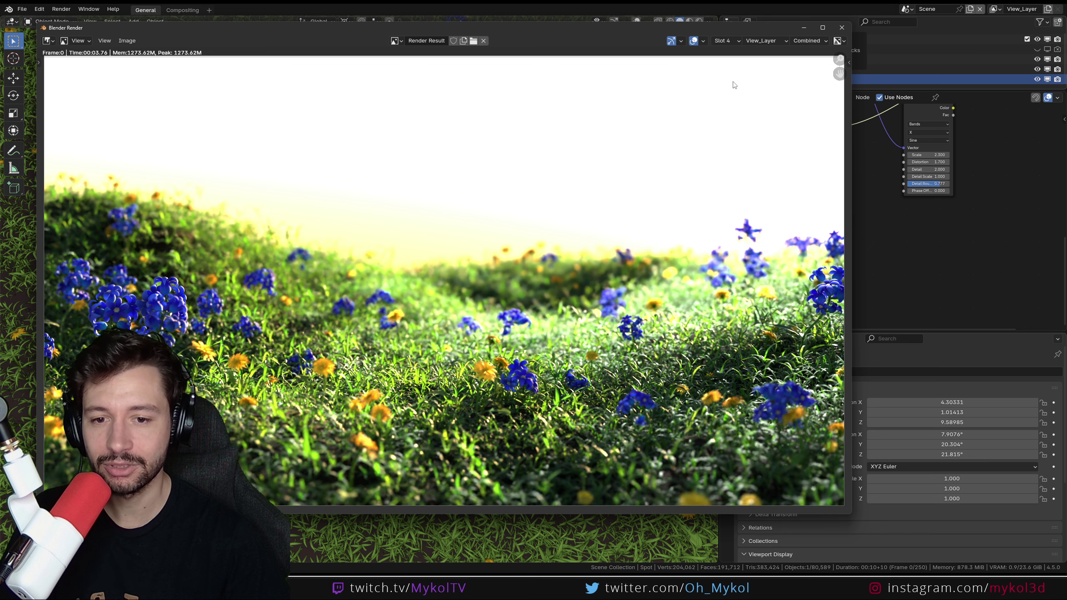